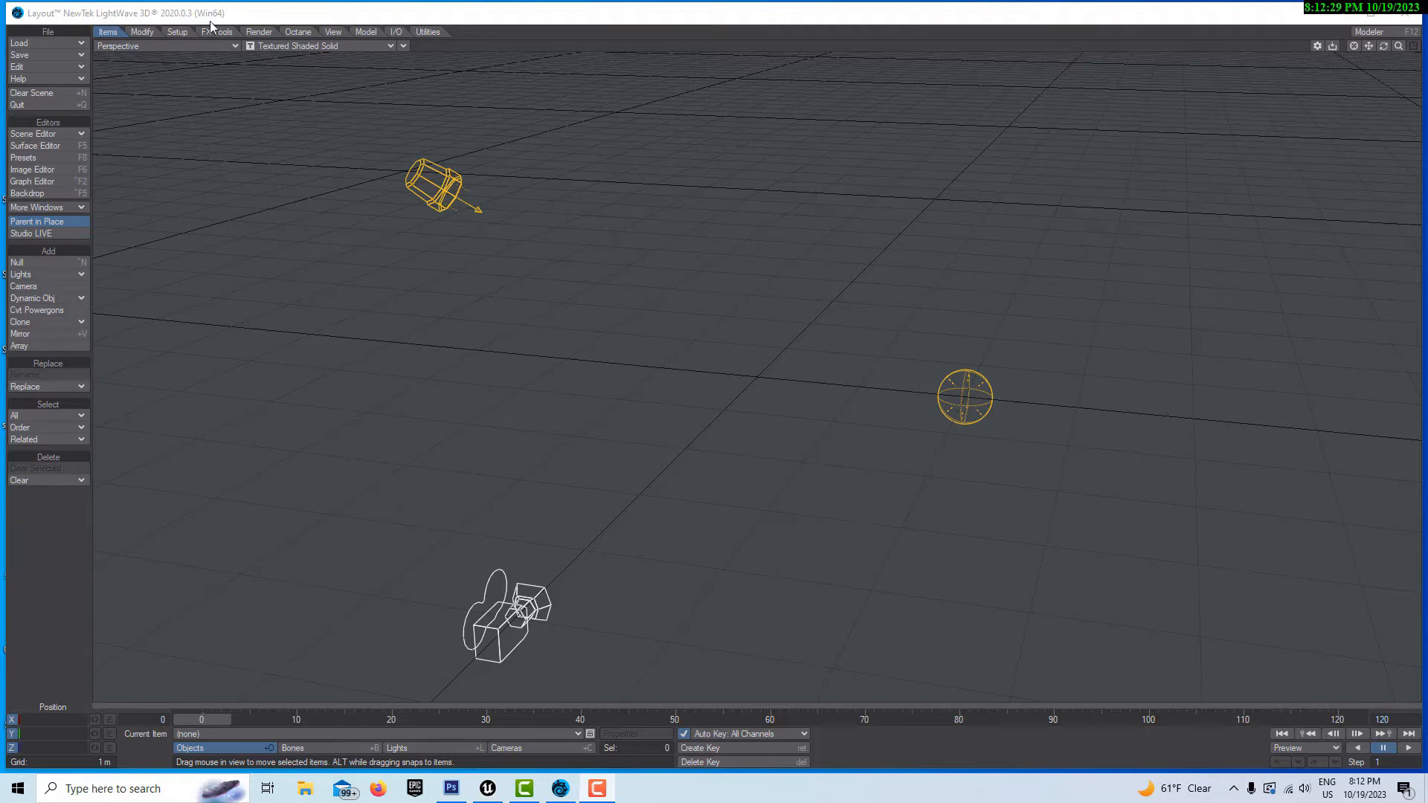
Step: Add a ground plane object to the scene
{"action": "left_click", "coordinate": [366, 31]}
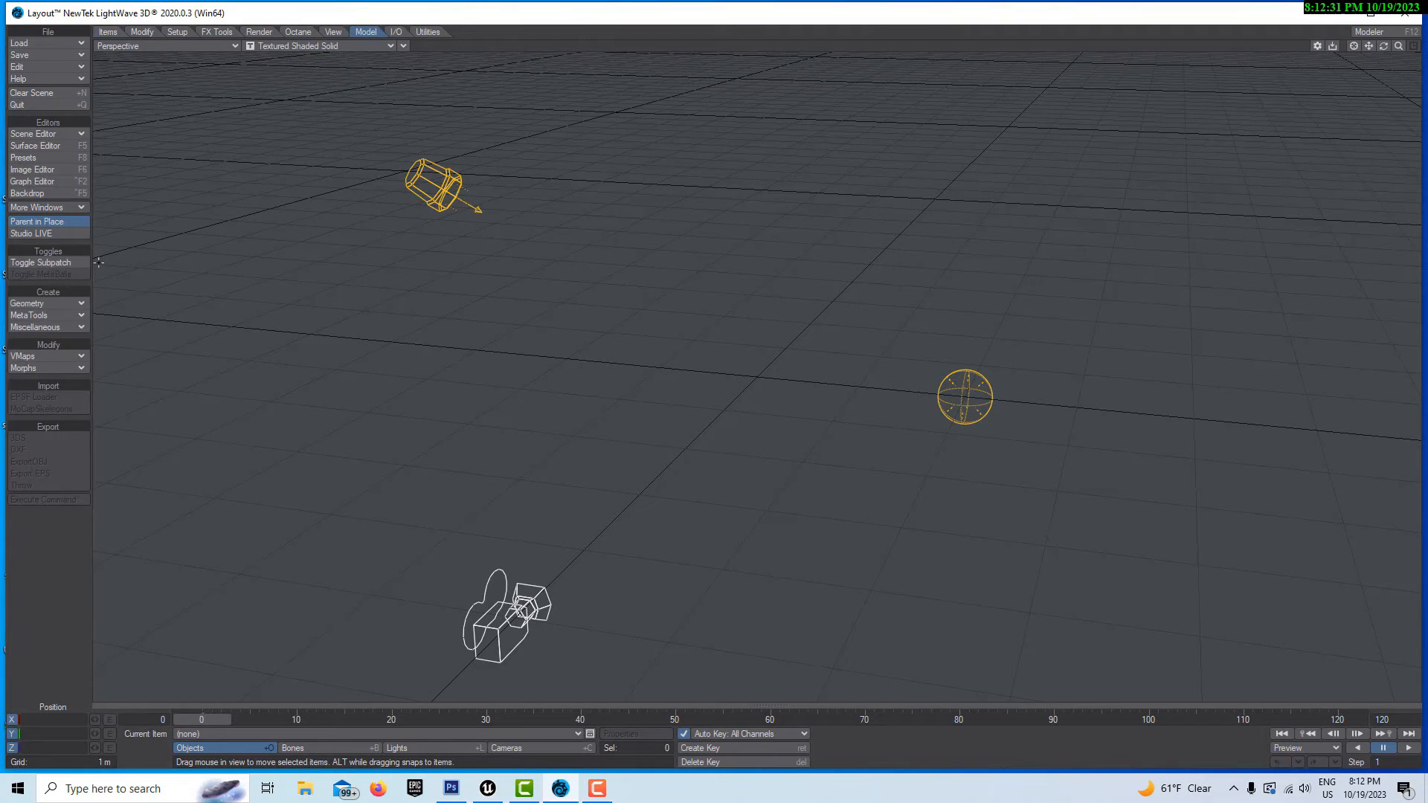
{"action": "left_click", "coordinate": [56, 305]}
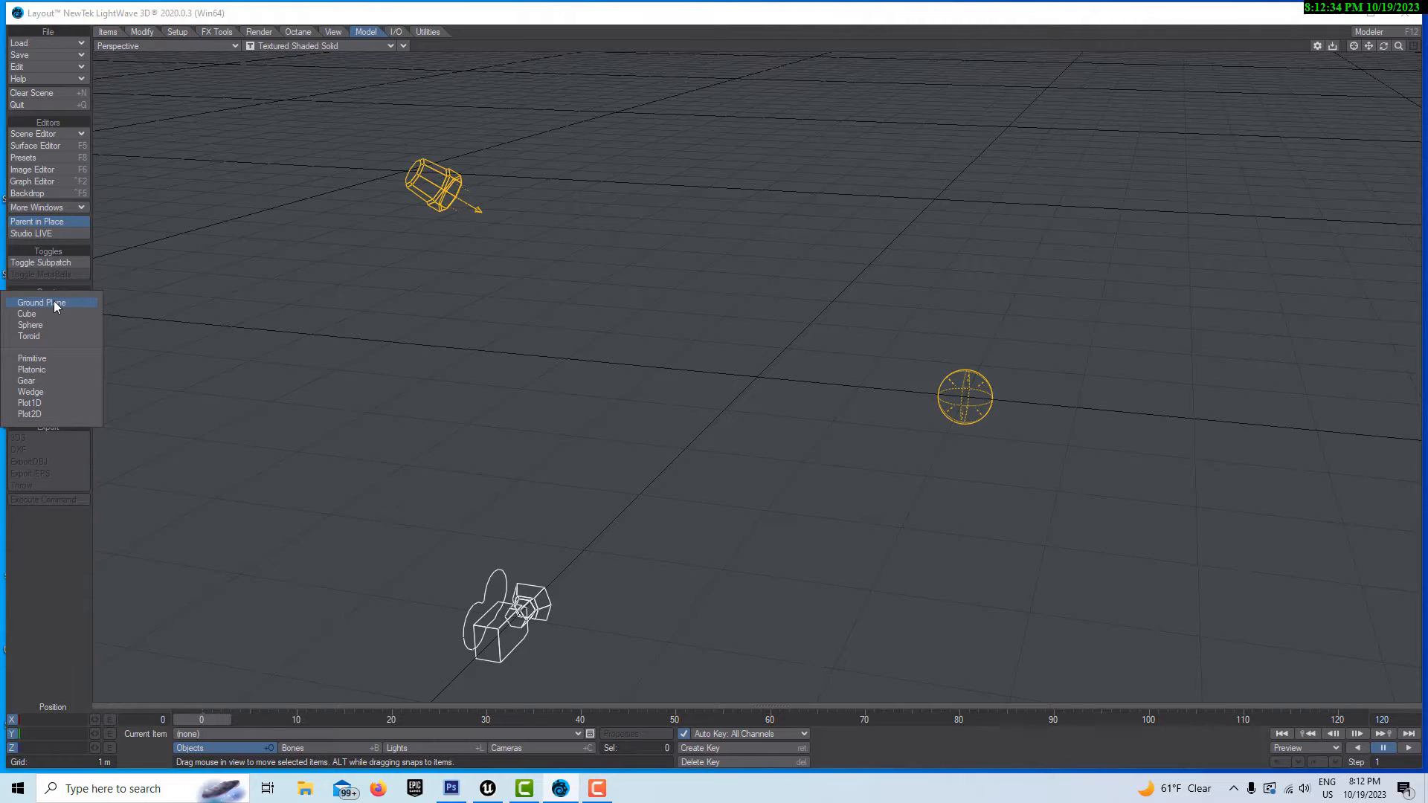
{"action": "left_click", "coordinate": [57, 303]}
{"action": "left_click", "coordinate": [235, 261]}
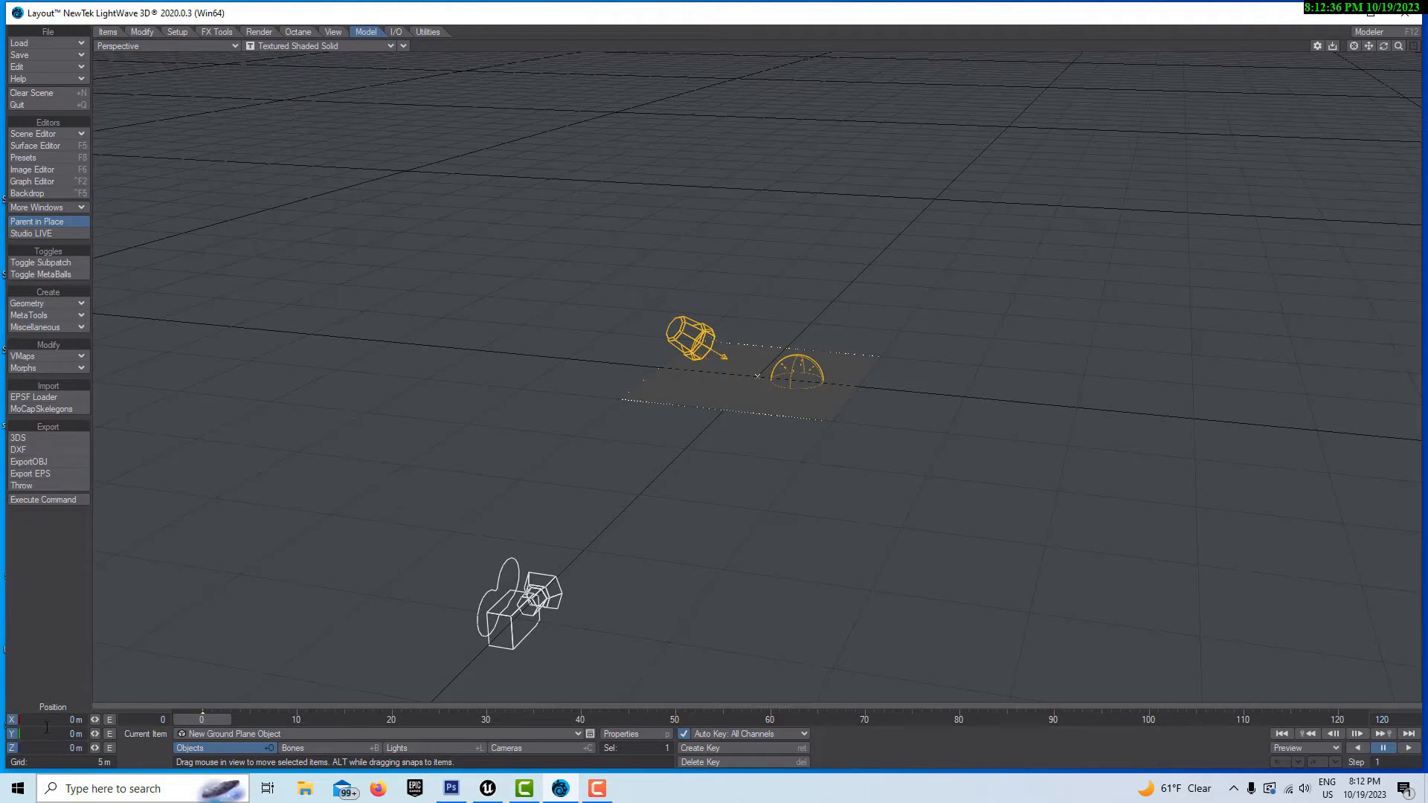
Step: Scale the ground plane to 0.200 on X and 4.100 on Z, forming a long, narrow walkway
{"action": "key", "text": "h"}
{"action": "left_click", "coordinate": [95, 720]}
{"action": "mouse_move", "coordinate": [95, 720]}
{"action": "left_mouse_down"}
{"action": "mouse_move", "coordinate": [101, 748]}
{"action": "mouse_move", "coordinate": [116, 748]}
{"action": "mouse_move", "coordinate": [92, 736]}
{"action": "left_mouse_up"}
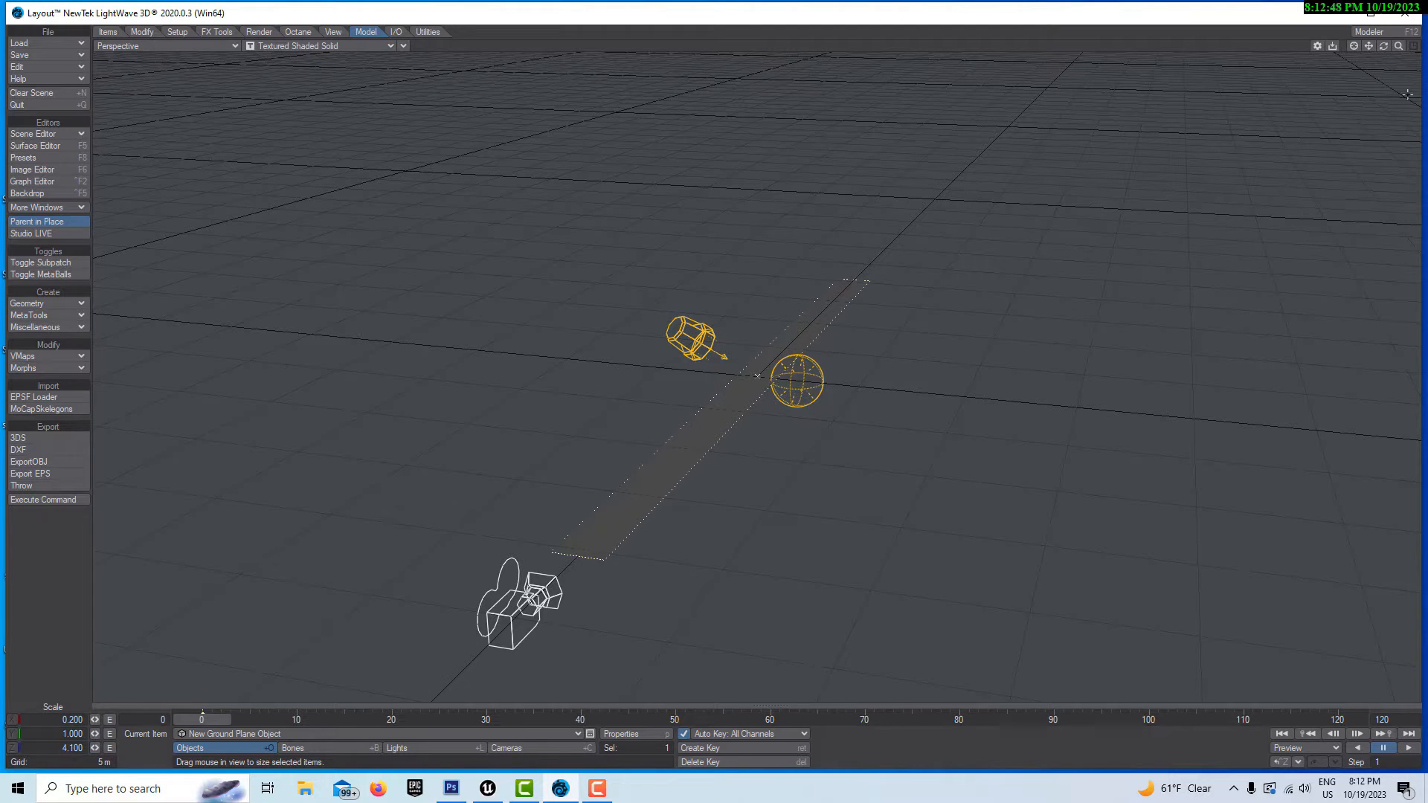
{"action": "left_click_drag", "start_coordinate": [1398, 46], "coordinate": [1422, 46]}
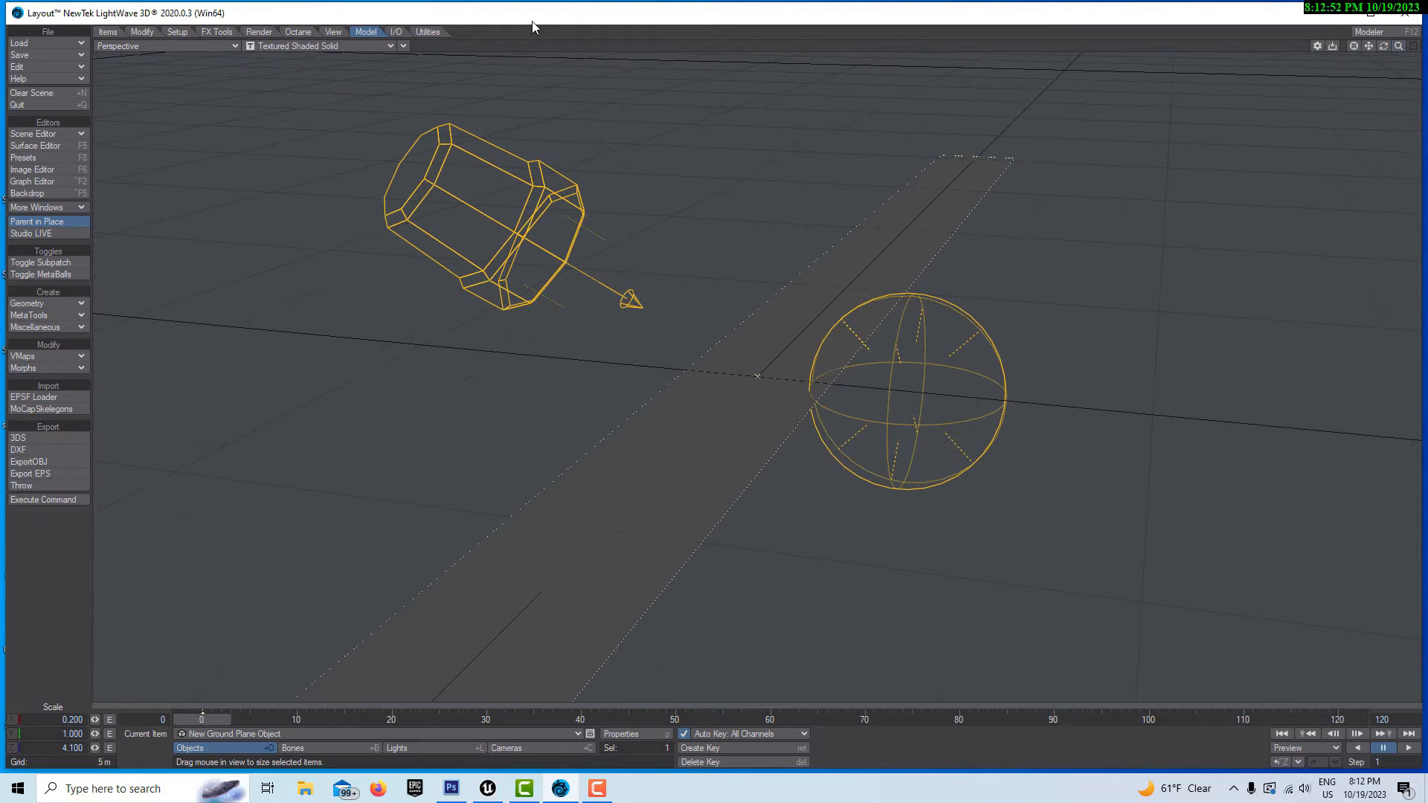
Step: Open the FBX Interchange and read in Walking(6).fbx from the Downloads folder
{"action": "left_click", "coordinate": [397, 32]}
{"action": "left_click", "coordinate": [51, 264]}
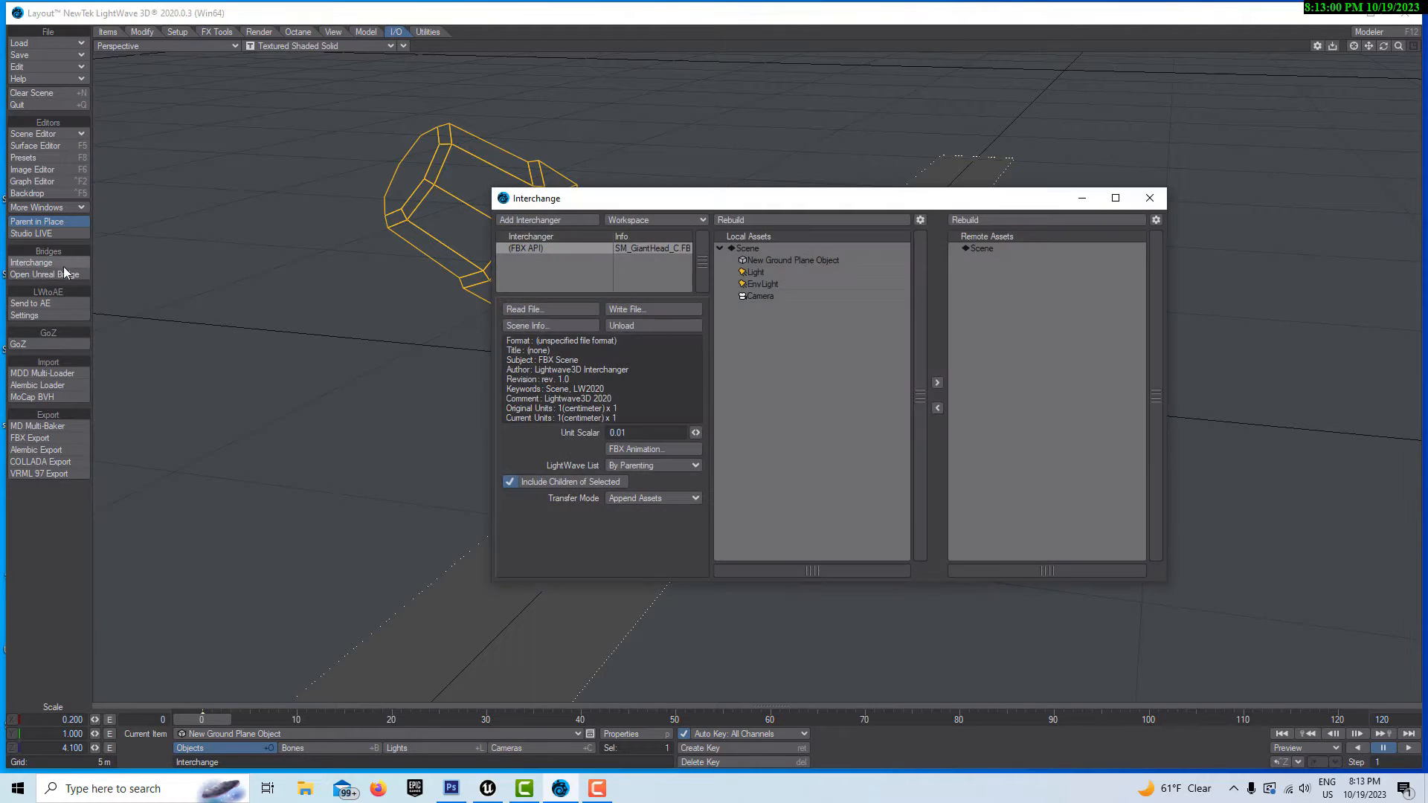
{"action": "left_click", "coordinate": [578, 307]}
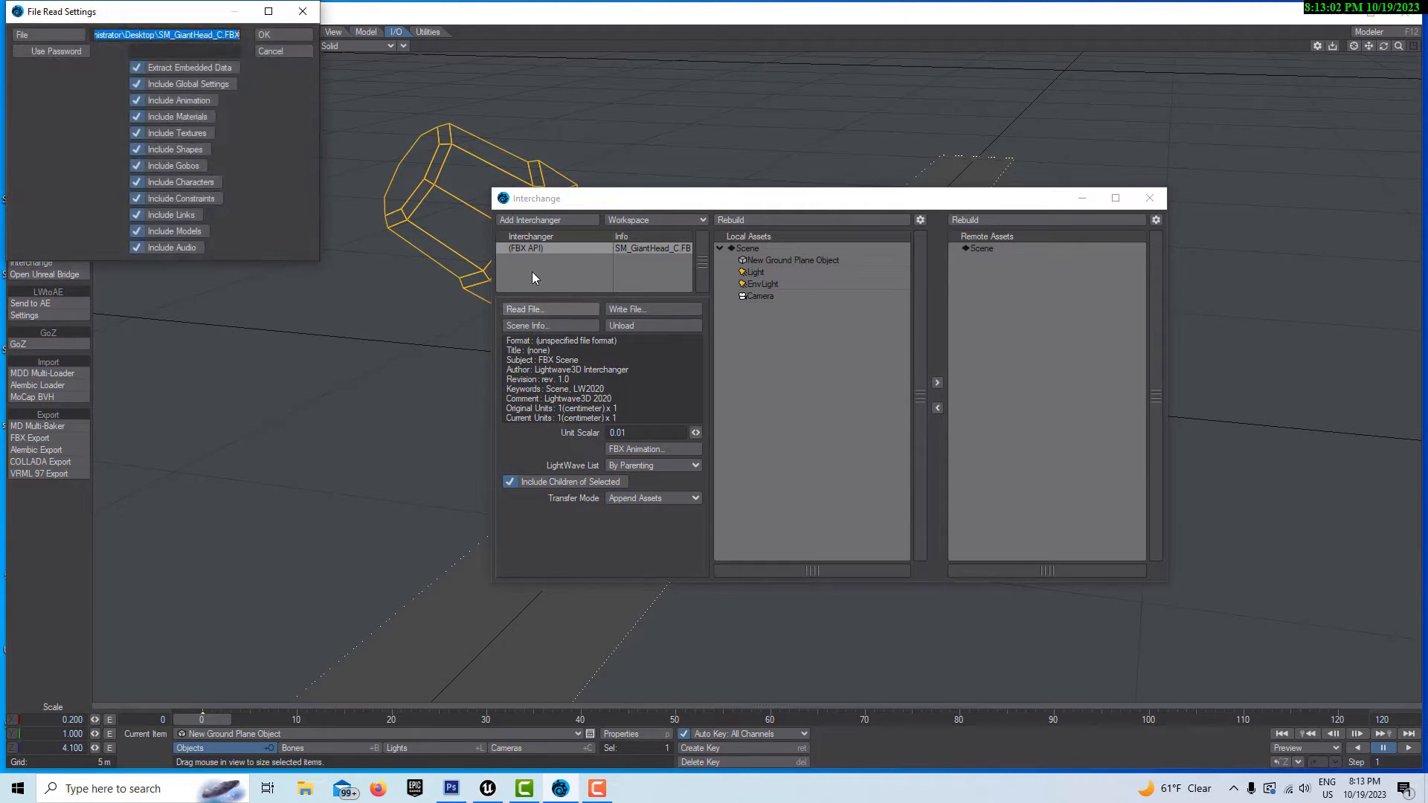
{"action": "left_click", "coordinate": [41, 34]}
{"action": "scroll", "coordinate": [102, 131], "scroll_direction": "up", "scroll_amount": 1}
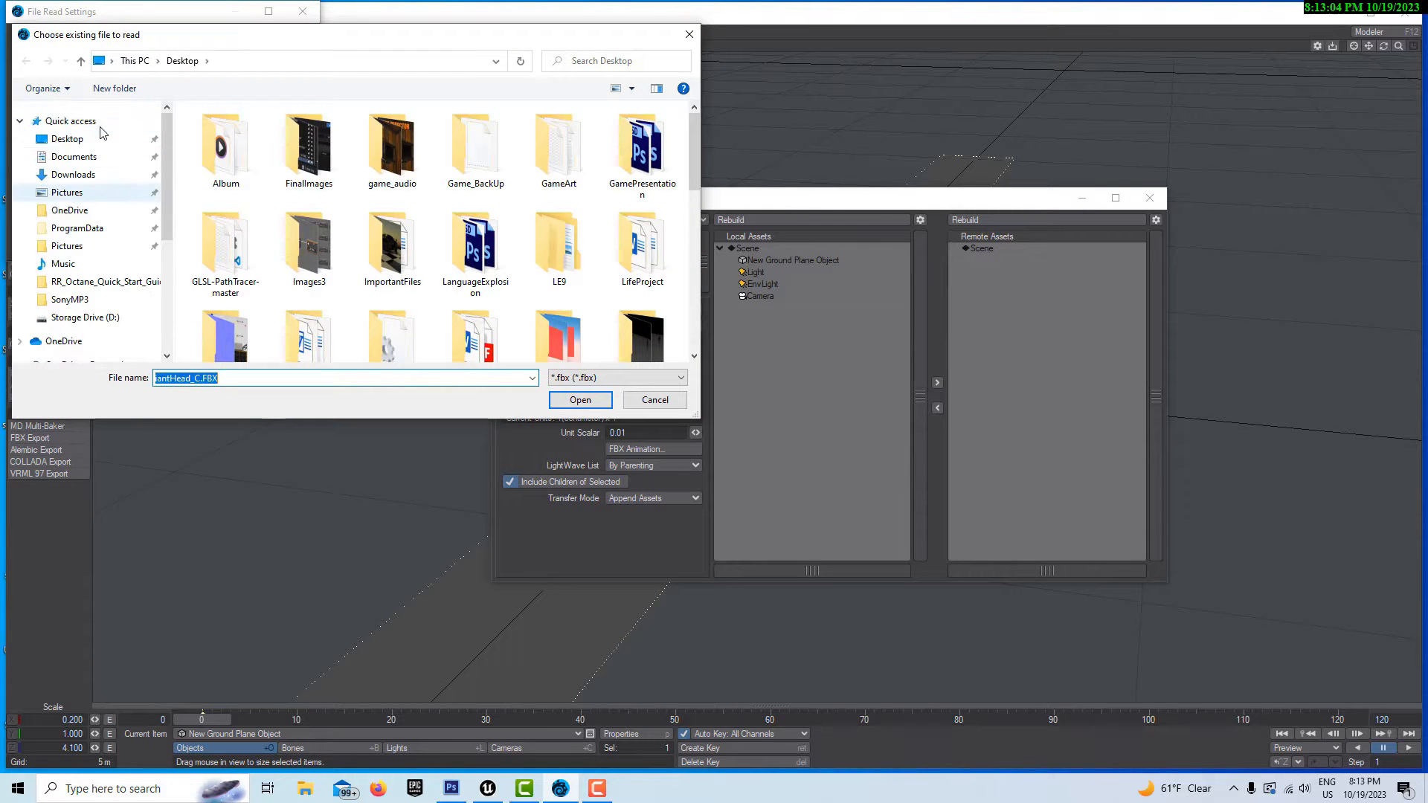
{"action": "left_click", "coordinate": [74, 174]}
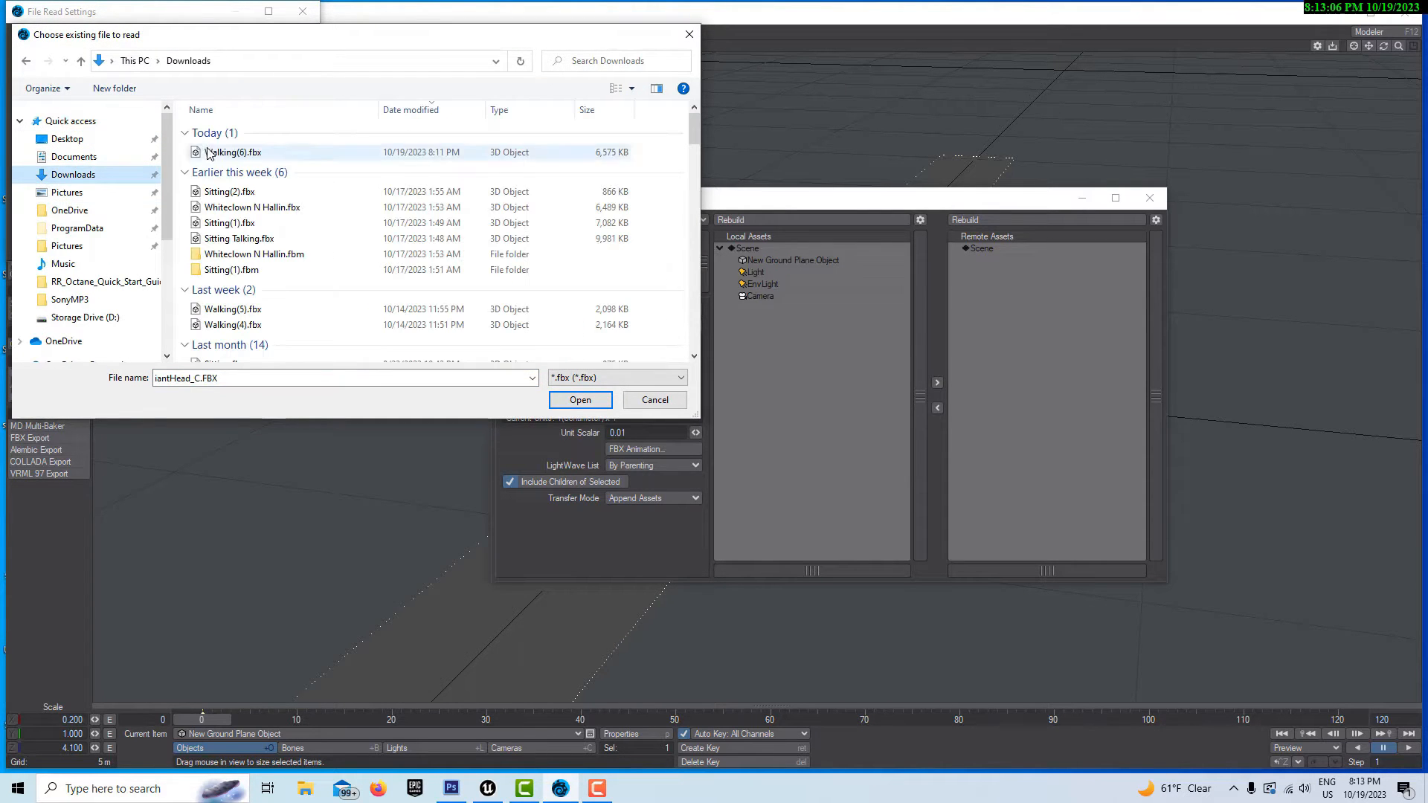
{"action": "left_click", "coordinate": [275, 152]}
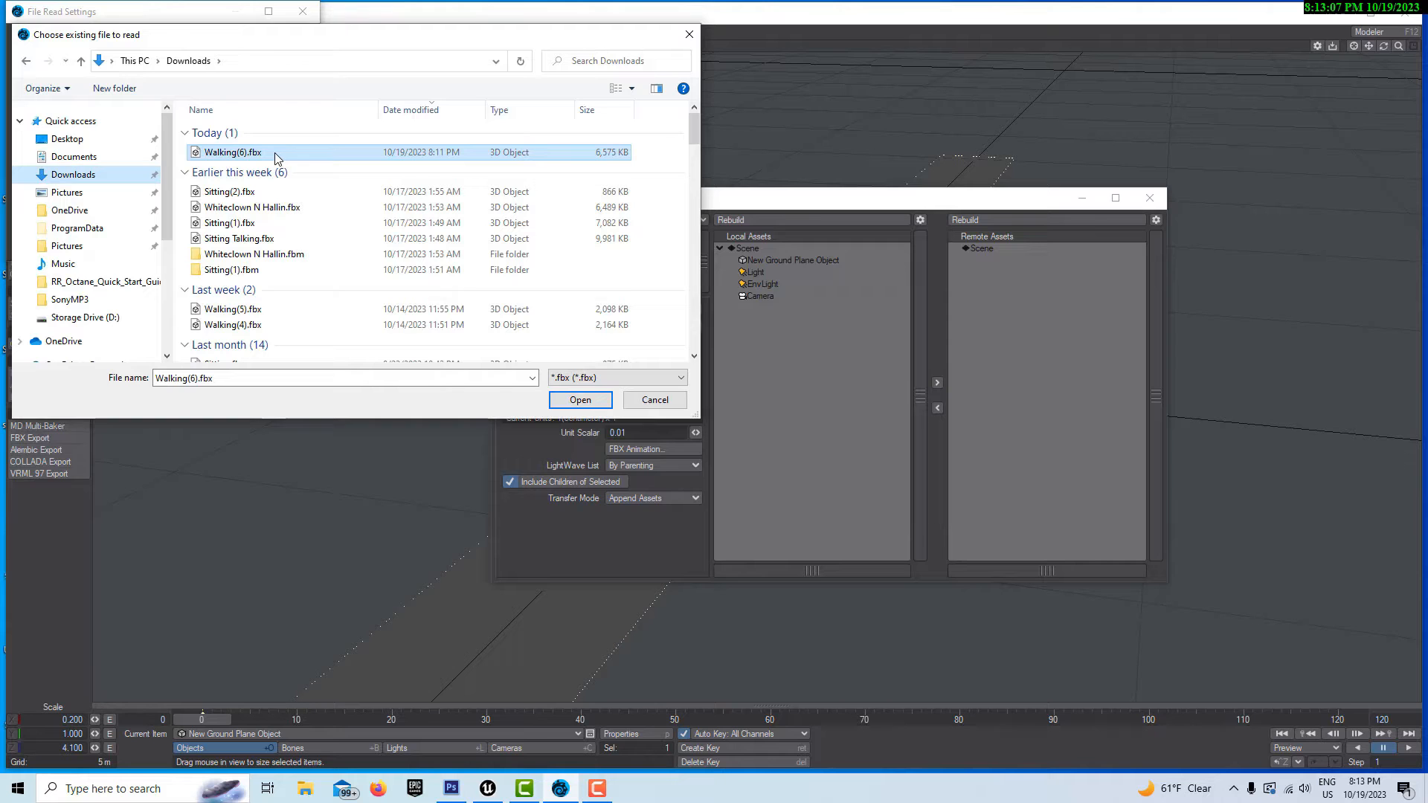
{"action": "left_click", "coordinate": [580, 400]}
{"action": "left_click", "coordinate": [283, 35]}
Step: Transfer the remote assets of the loaded FBX into the local scene and close the Interchange window
{"action": "left_click", "coordinate": [939, 409]}
{"action": "left_click", "coordinate": [939, 409]}
{"action": "left_click", "coordinate": [1149, 198]}
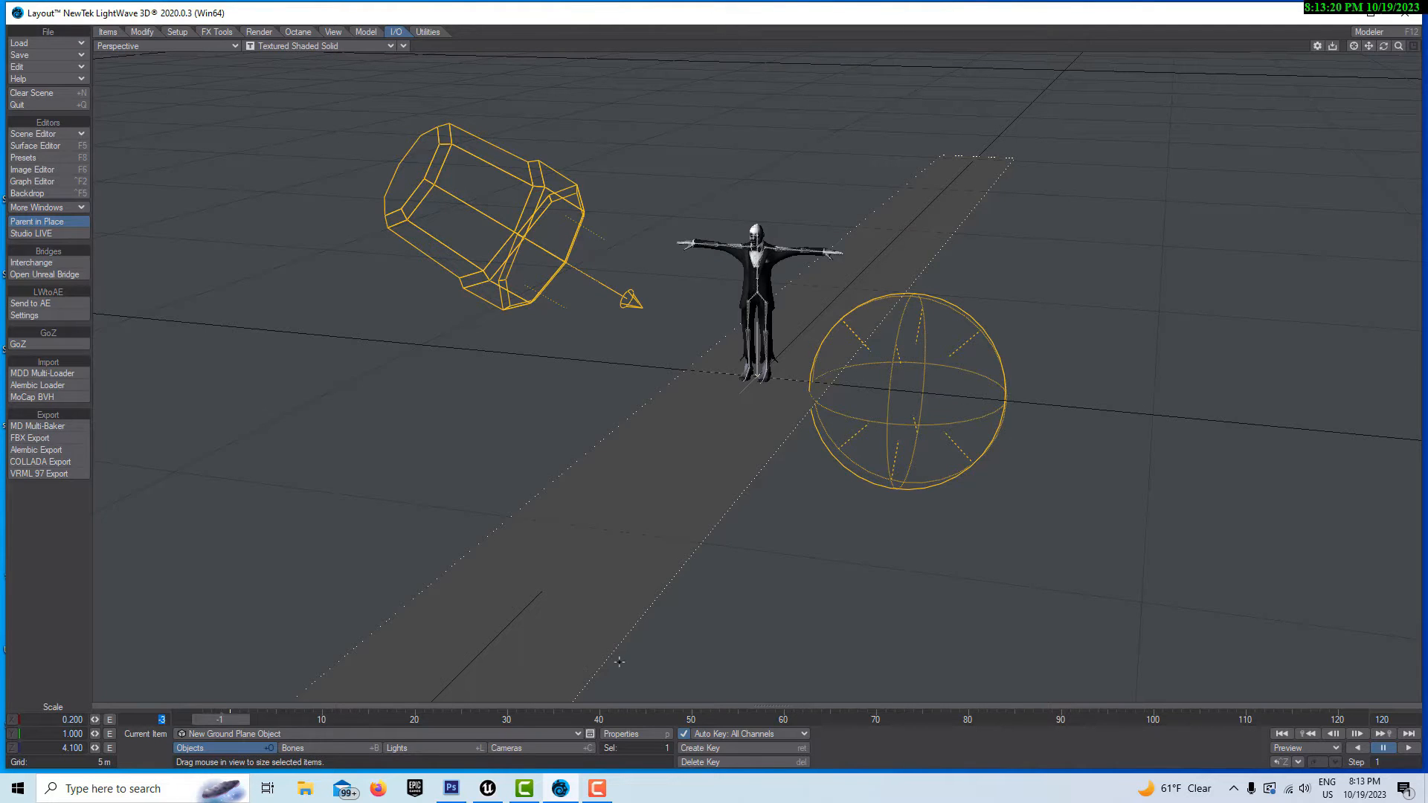
Step: Set the timeline's first frame to 0 and its last frame to 300
{"action": "type", "text": "0"}
{"action": "key", "text": "Return"}
{"action": "key", "text": "Tab"}
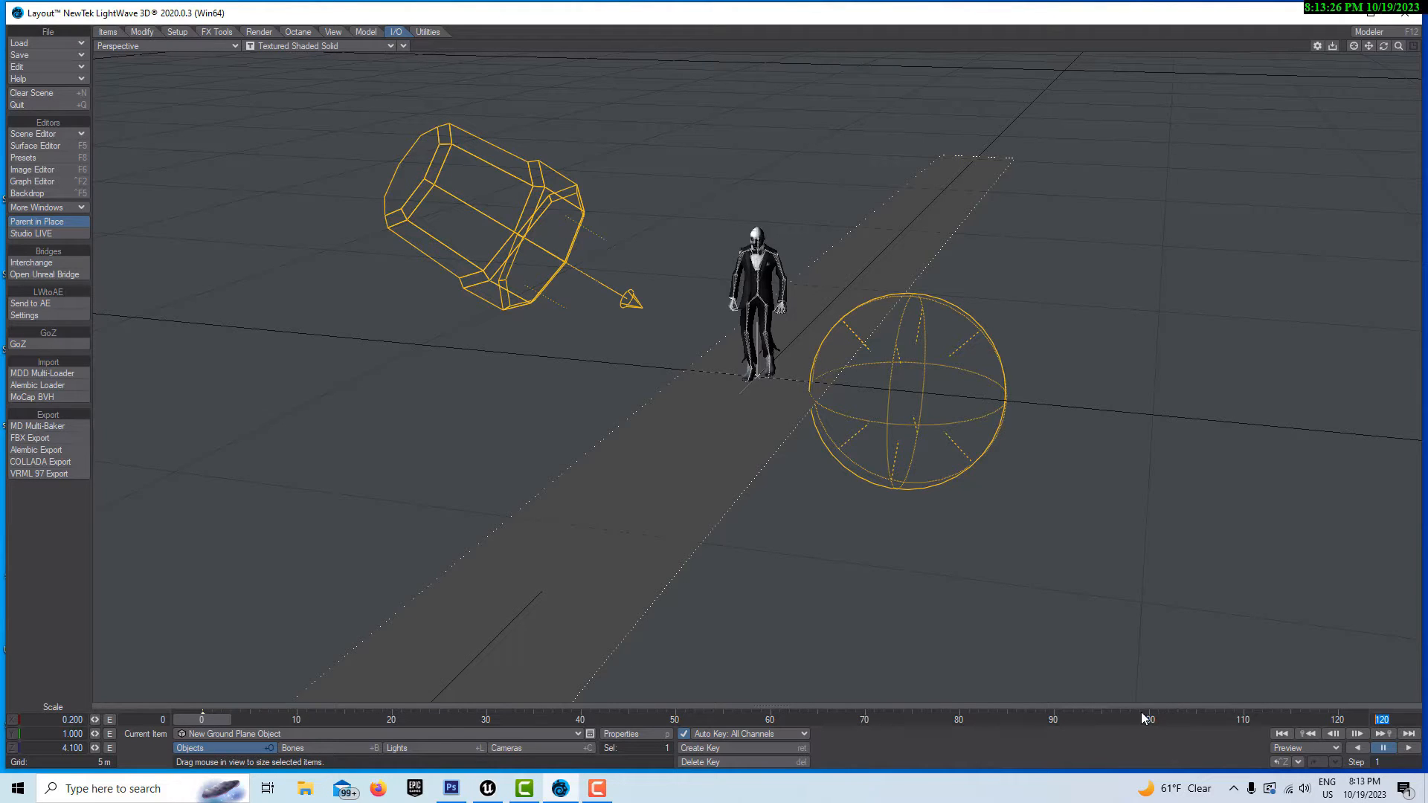
{"action": "type", "text": "300"}
{"action": "key", "text": "Return"}
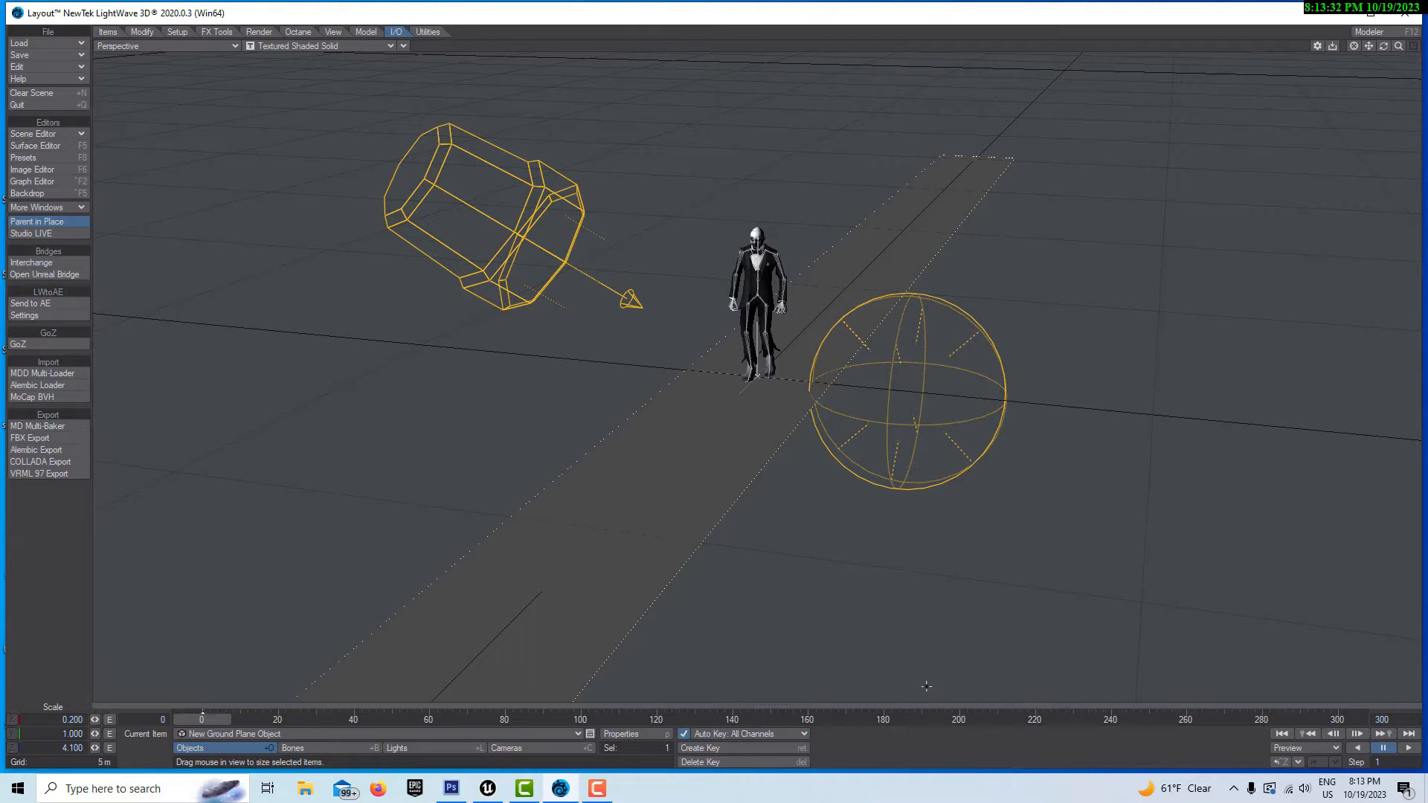
Step: Select the Skeleton_mixamorig:Hips object, play the walk animation and return to the first frame
{"action": "left_click", "coordinate": [331, 748]}
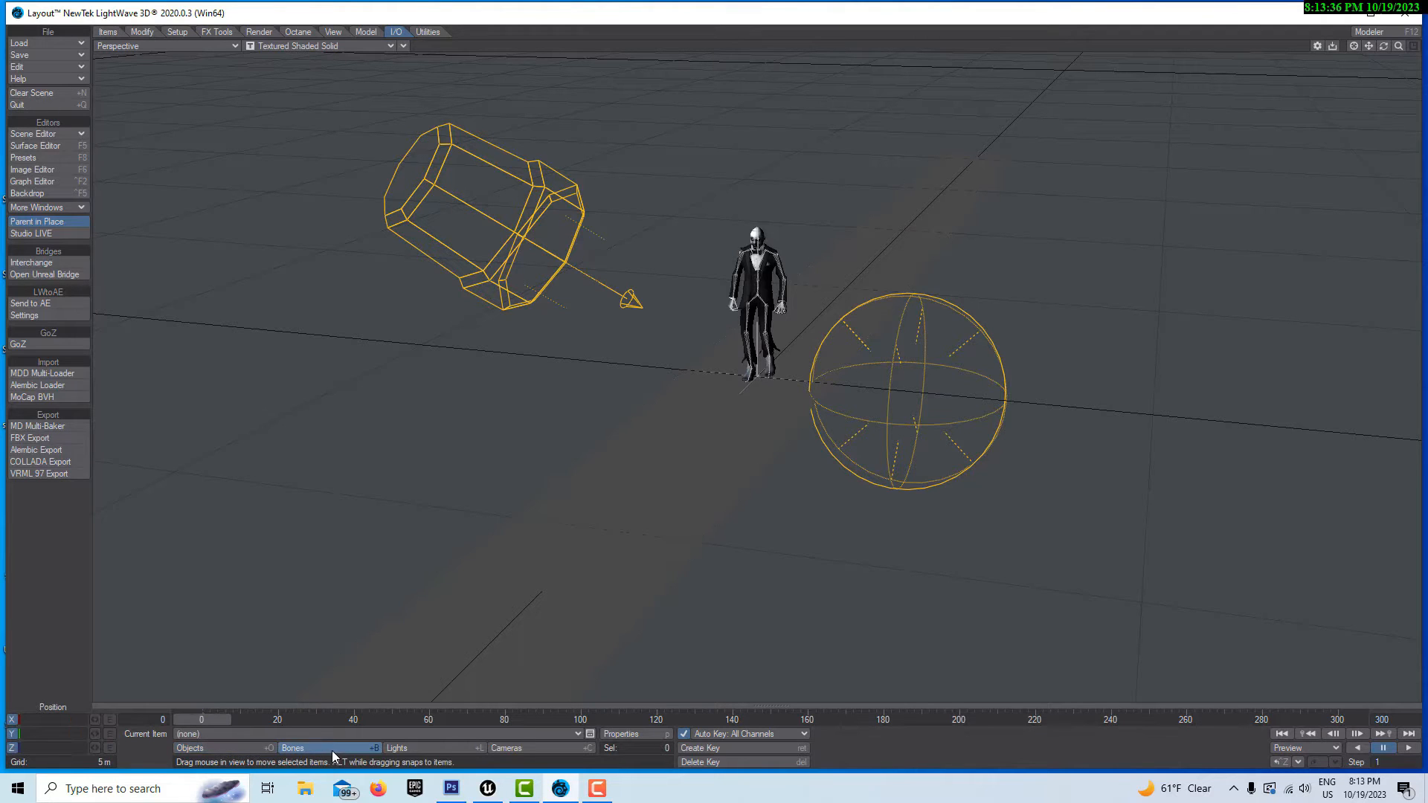
{"action": "left_click", "coordinate": [227, 749]}
{"action": "left_click", "coordinate": [501, 734]}
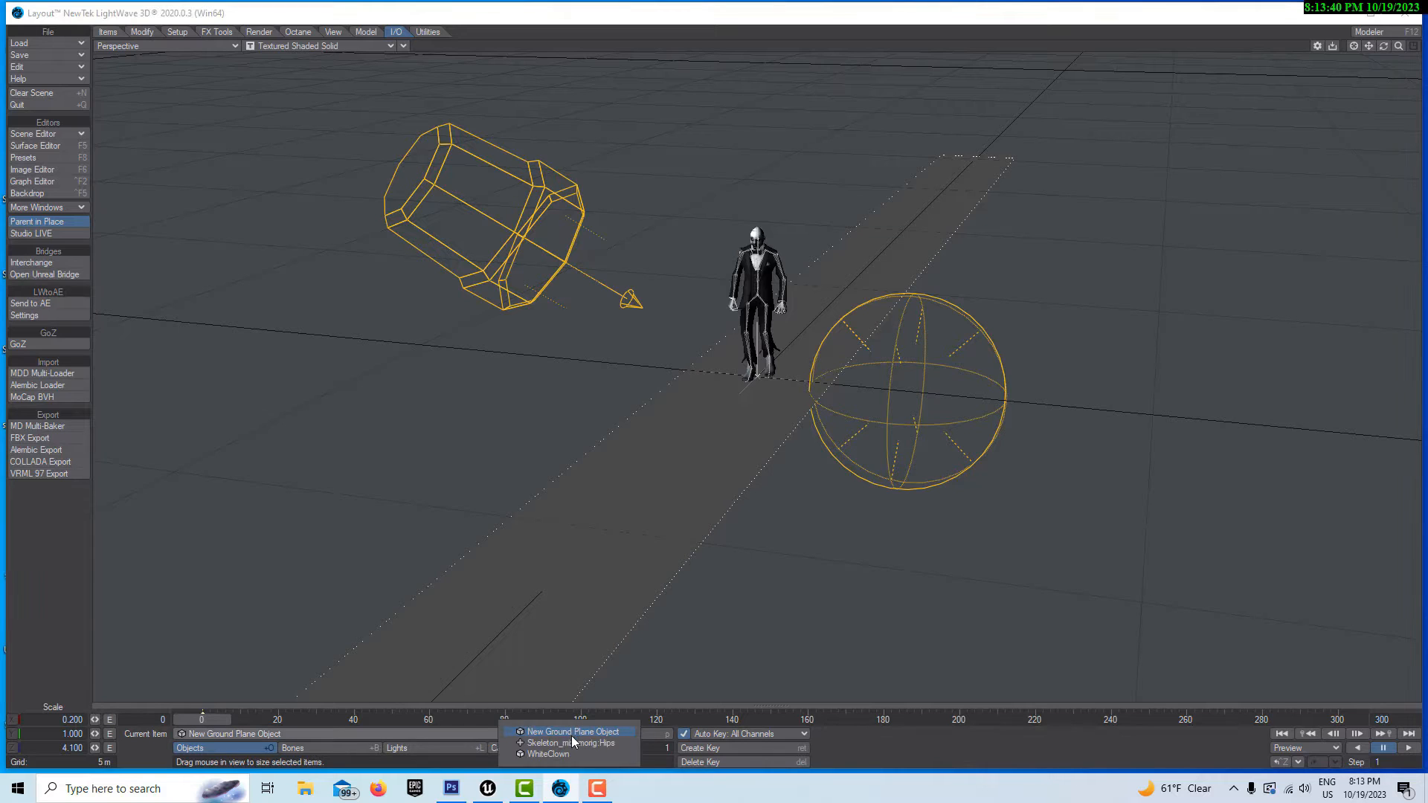
{"action": "left_click", "coordinate": [576, 744]}
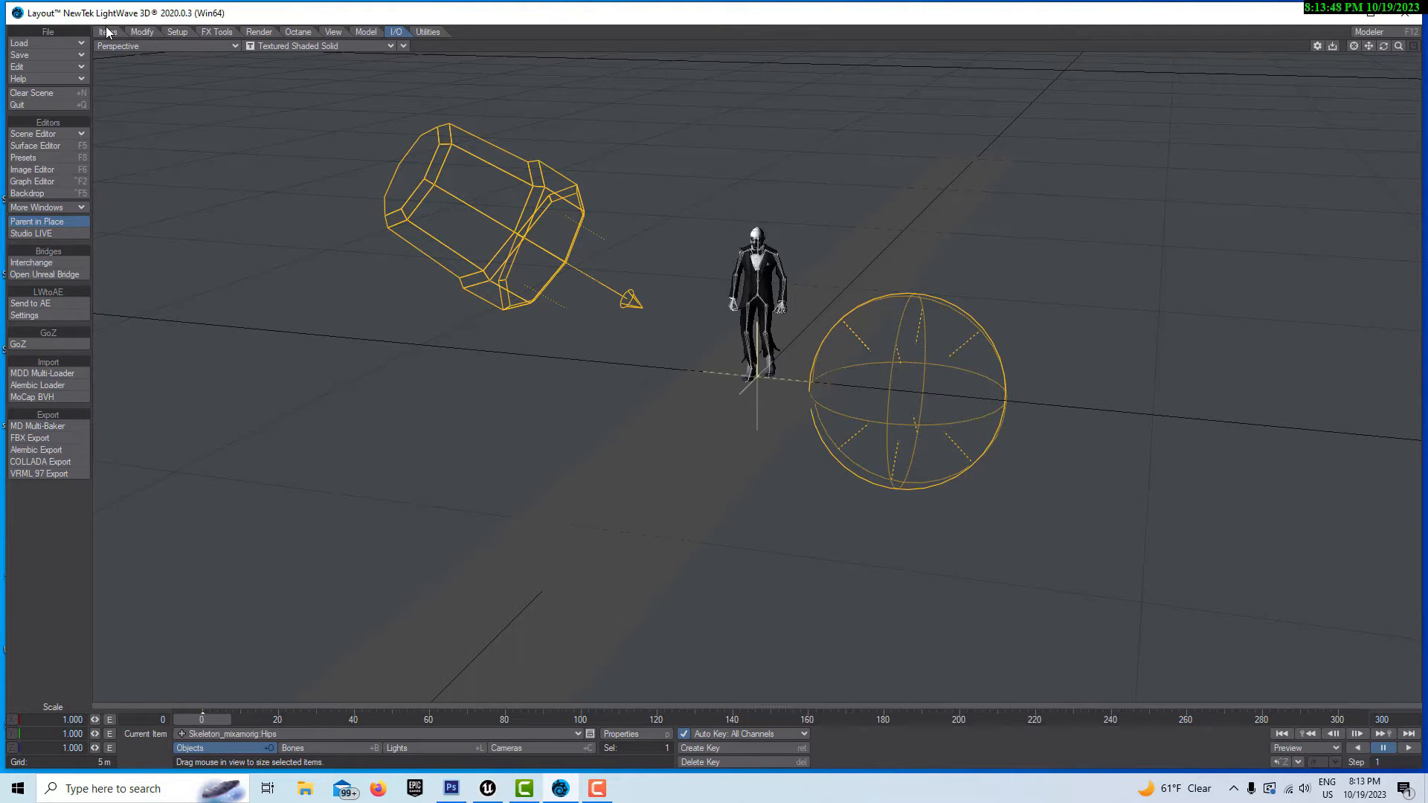
{"action": "left_click", "coordinate": [1407, 750]}
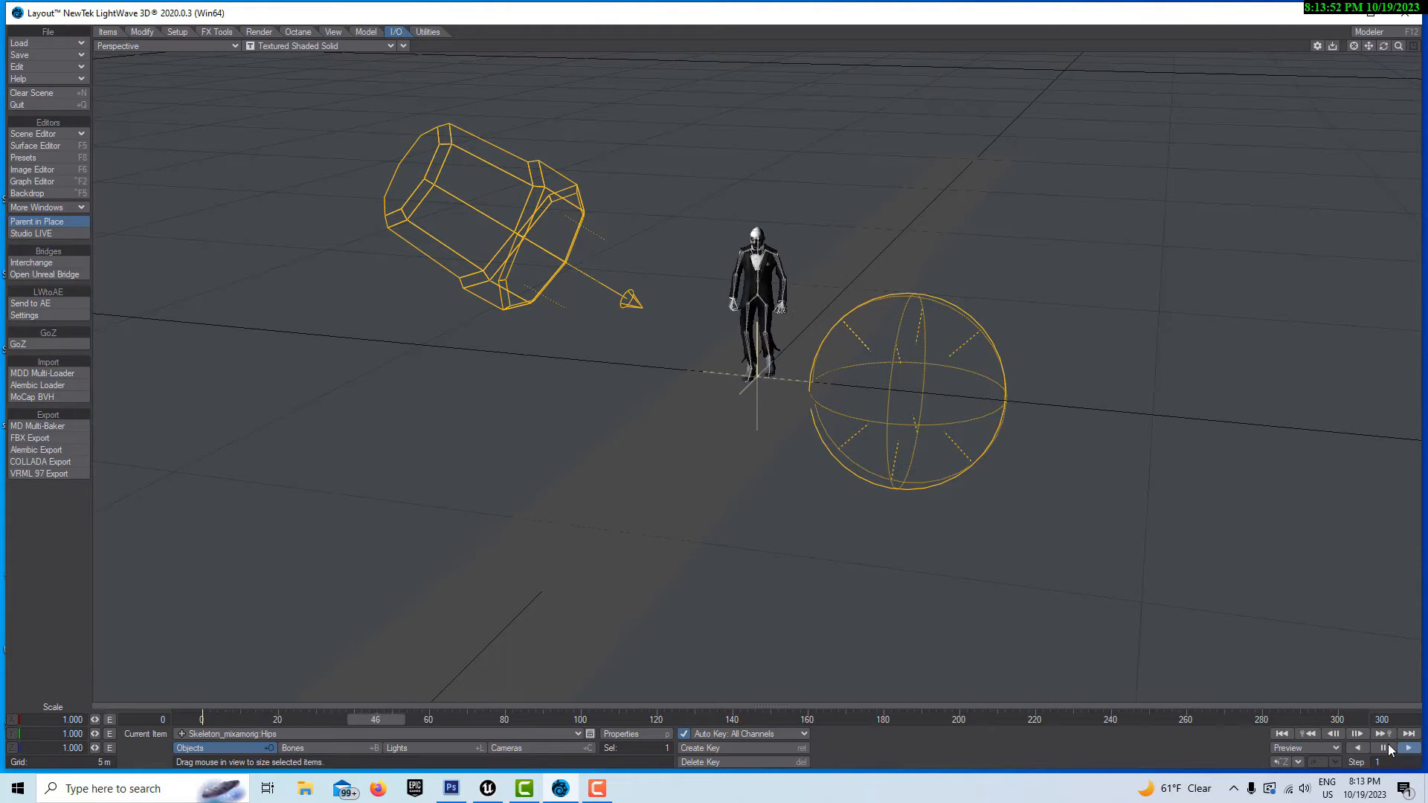
{"action": "left_click", "coordinate": [1283, 733]}
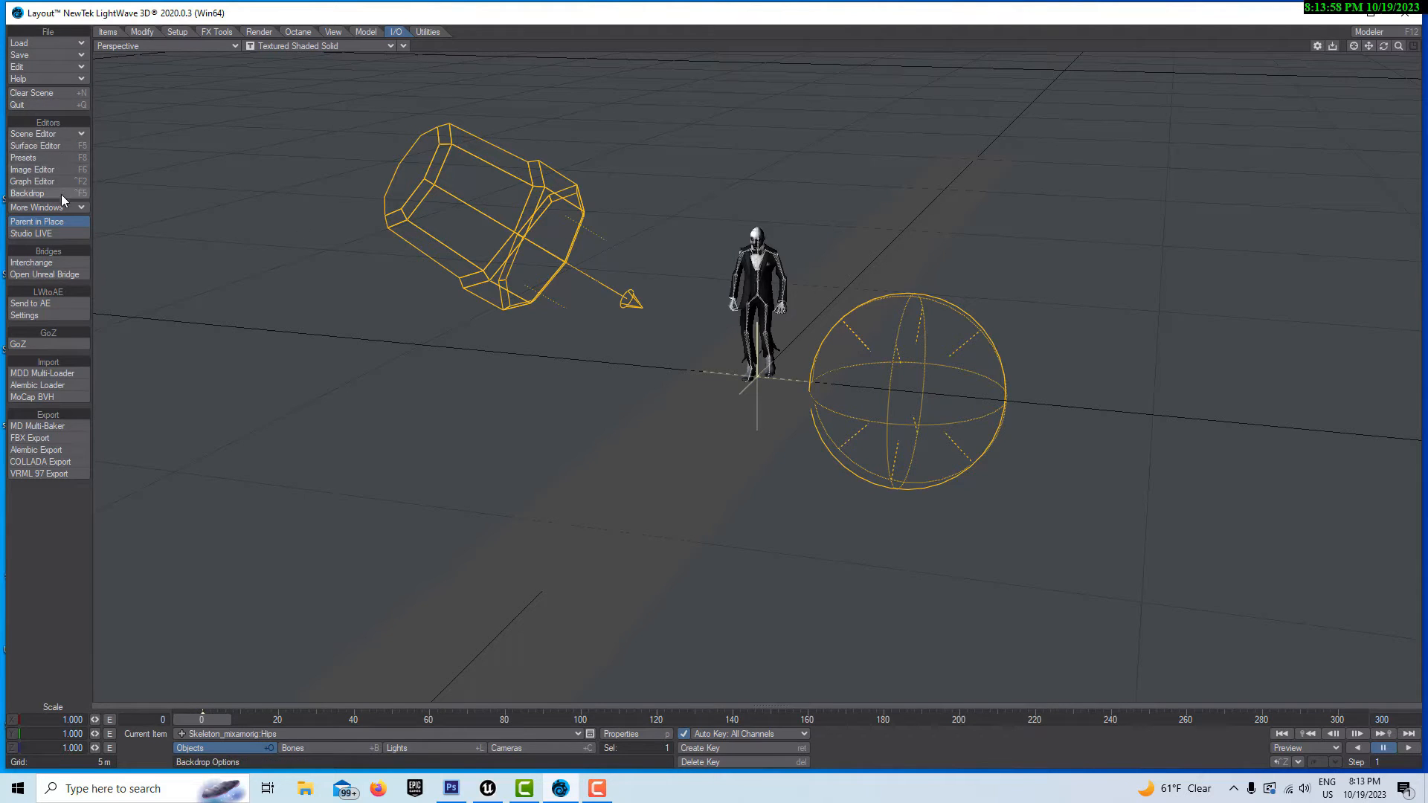
Step: Open the Scene Editor's Dope Sheet with the scene's channels listed
{"action": "left_click", "coordinate": [38, 134]}
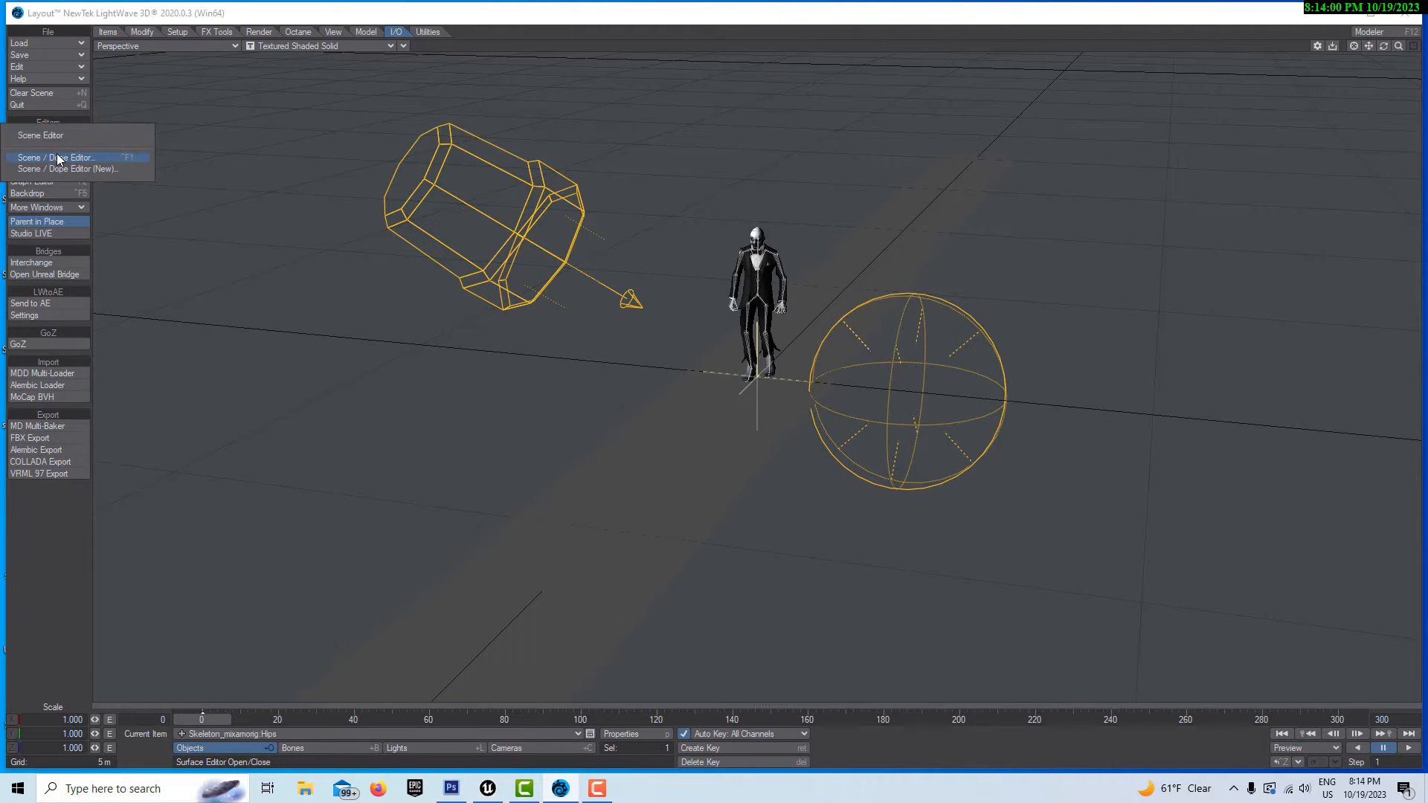
{"action": "left_click", "coordinate": [58, 157]}
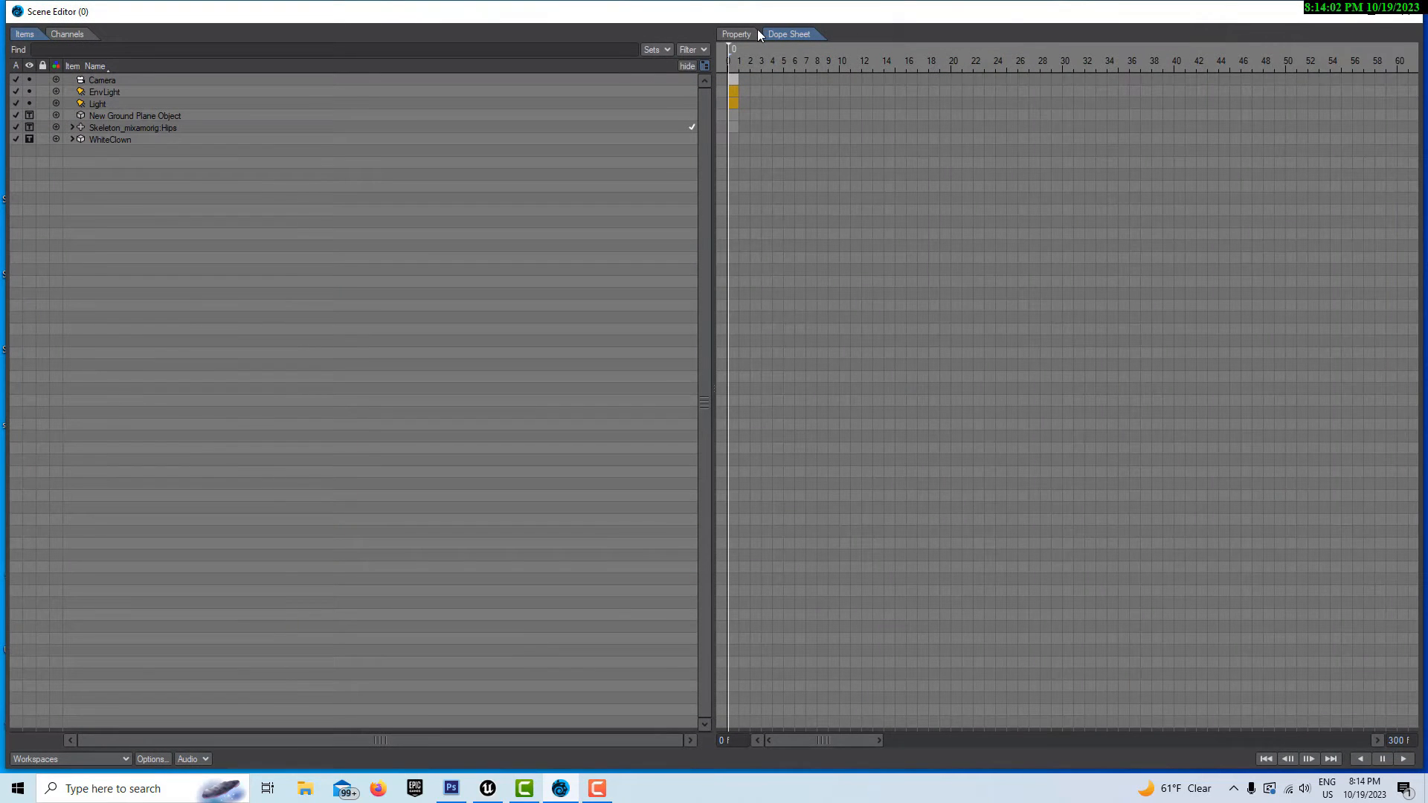
{"action": "left_click", "coordinate": [80, 34]}
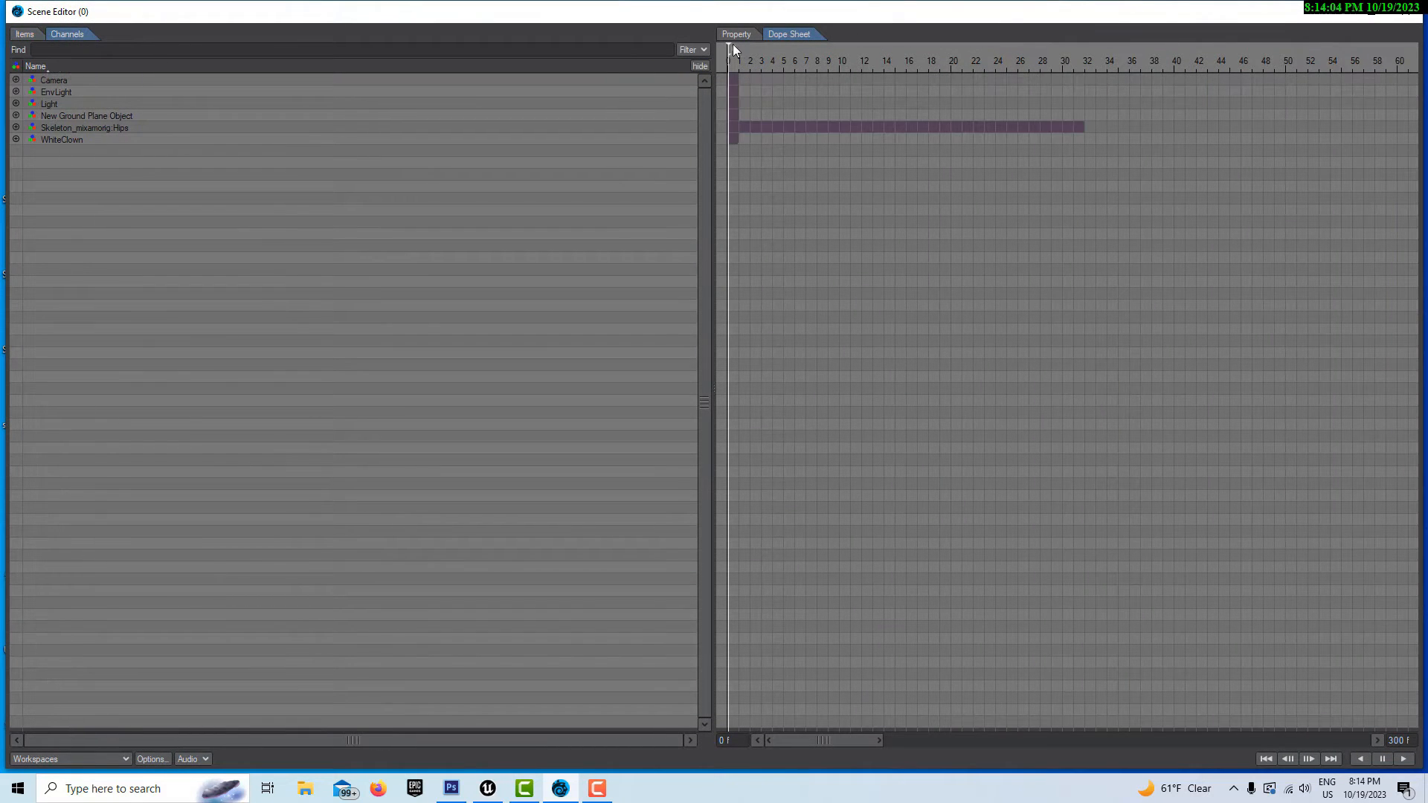
{"action": "left_click", "coordinate": [740, 34]}
{"action": "left_click", "coordinate": [793, 35]}
Step: Select the Skeleton_mixamorig:Hips keyframes from frame 0 through 31 and copy them
{"action": "scroll", "coordinate": [1151, 292], "scroll_direction": "down", "scroll_amount": 5}
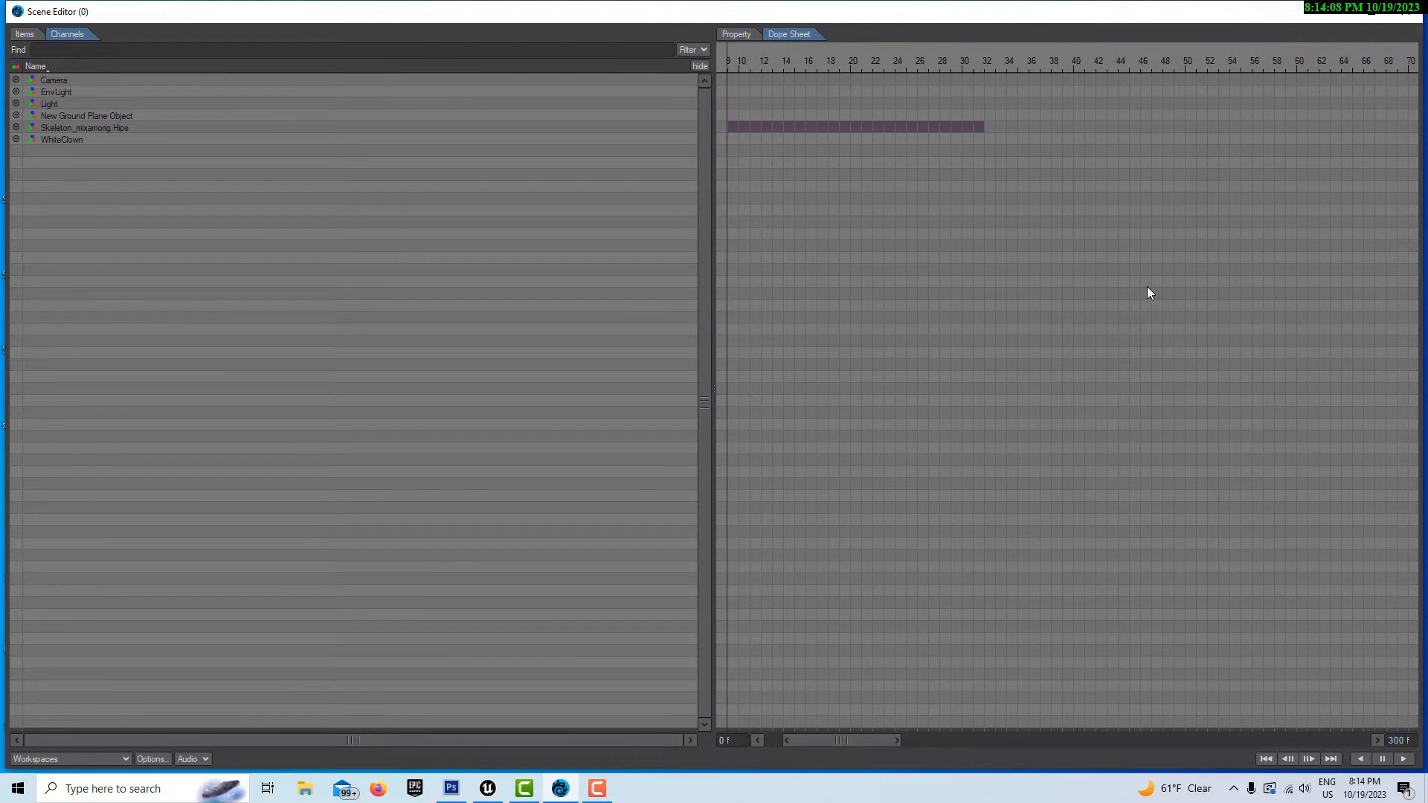
{"action": "scroll", "coordinate": [1054, 300], "scroll_direction": "down", "scroll_amount": 1}
{"action": "left_click_drag", "start_coordinate": [852, 748], "coordinate": [697, 725]}
{"action": "scroll", "coordinate": [989, 558], "scroll_direction": "down", "scroll_amount": 4}
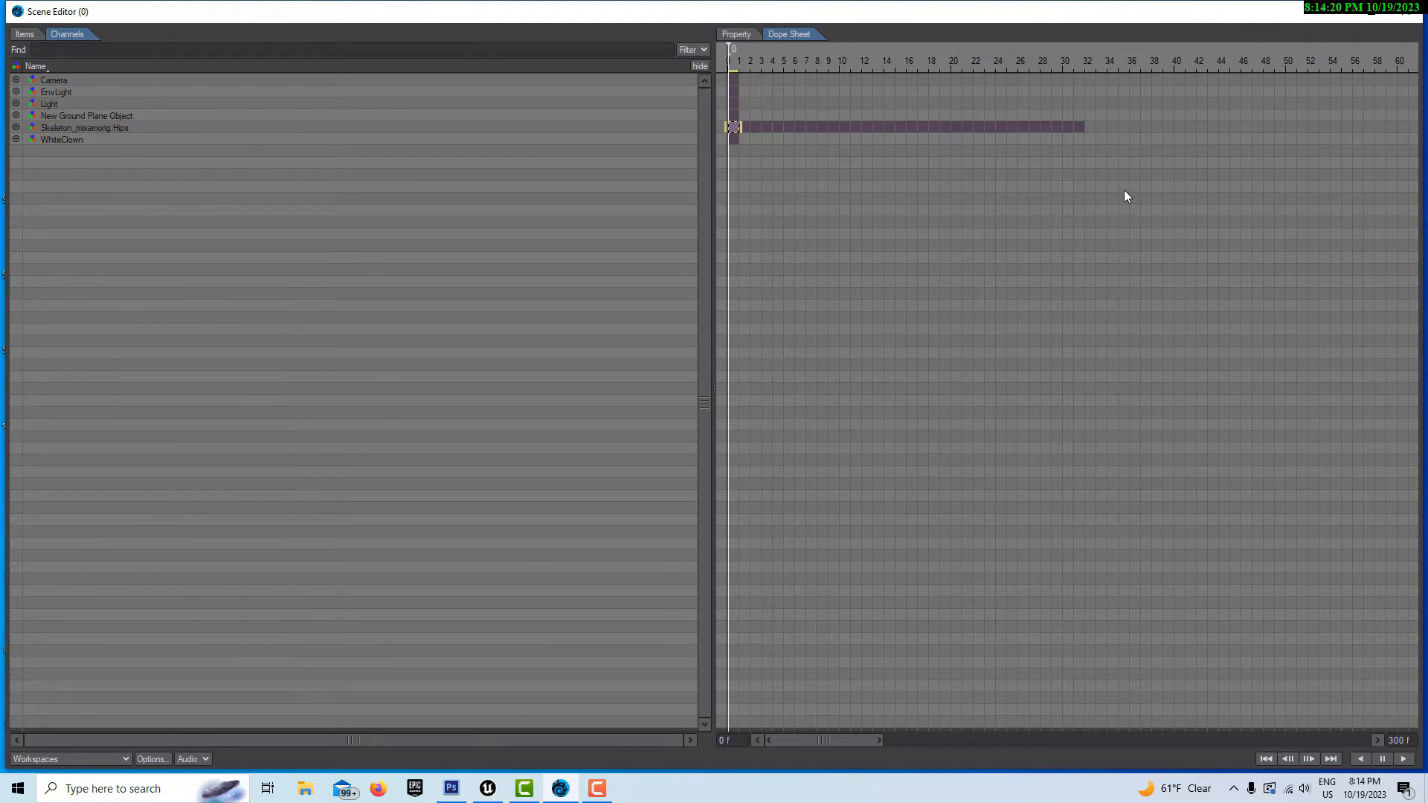
{"action": "left_click", "coordinate": [1082, 129]}
{"action": "right_click", "coordinate": [1083, 129]}
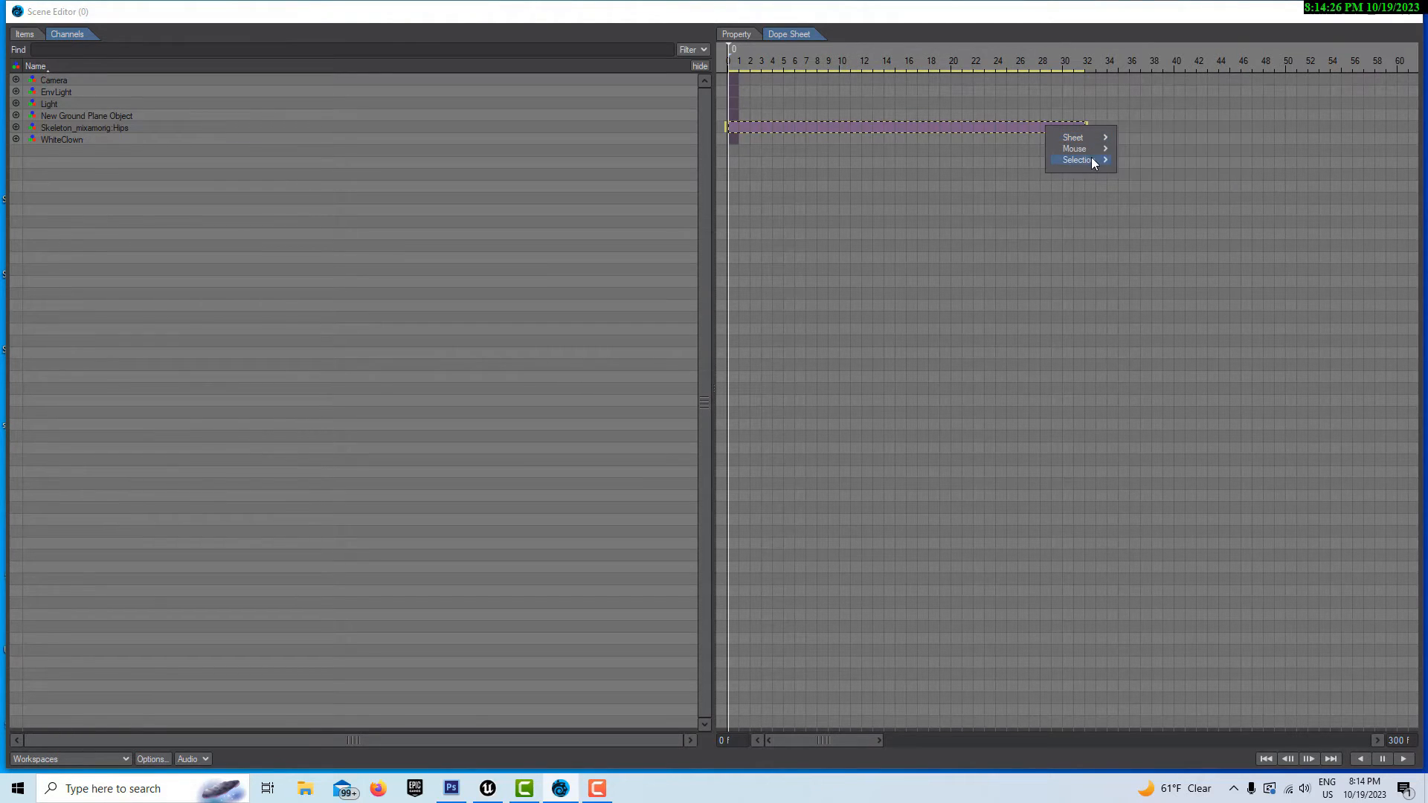
{"action": "mouse_move", "coordinate": [1094, 162]}
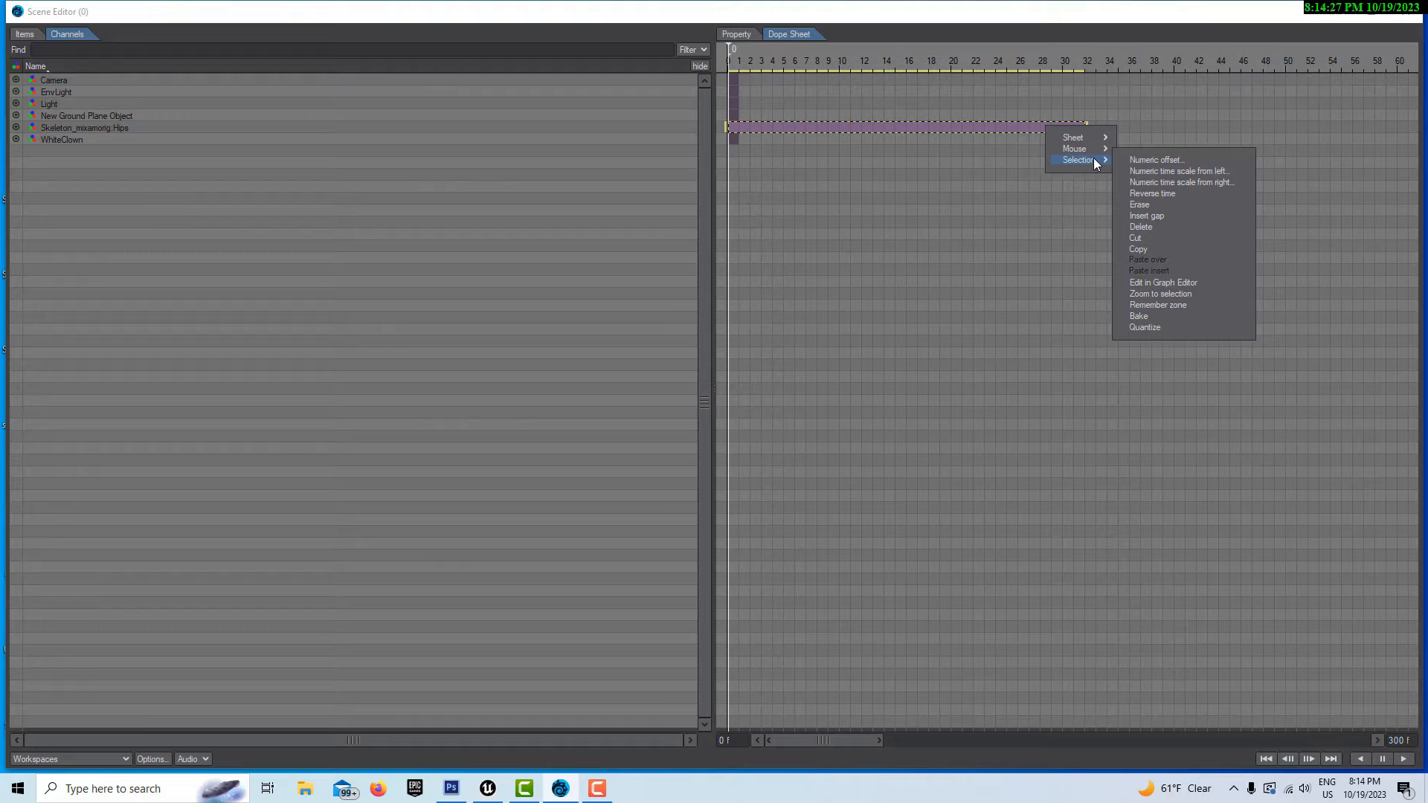
{"action": "left_click", "coordinate": [1165, 253]}
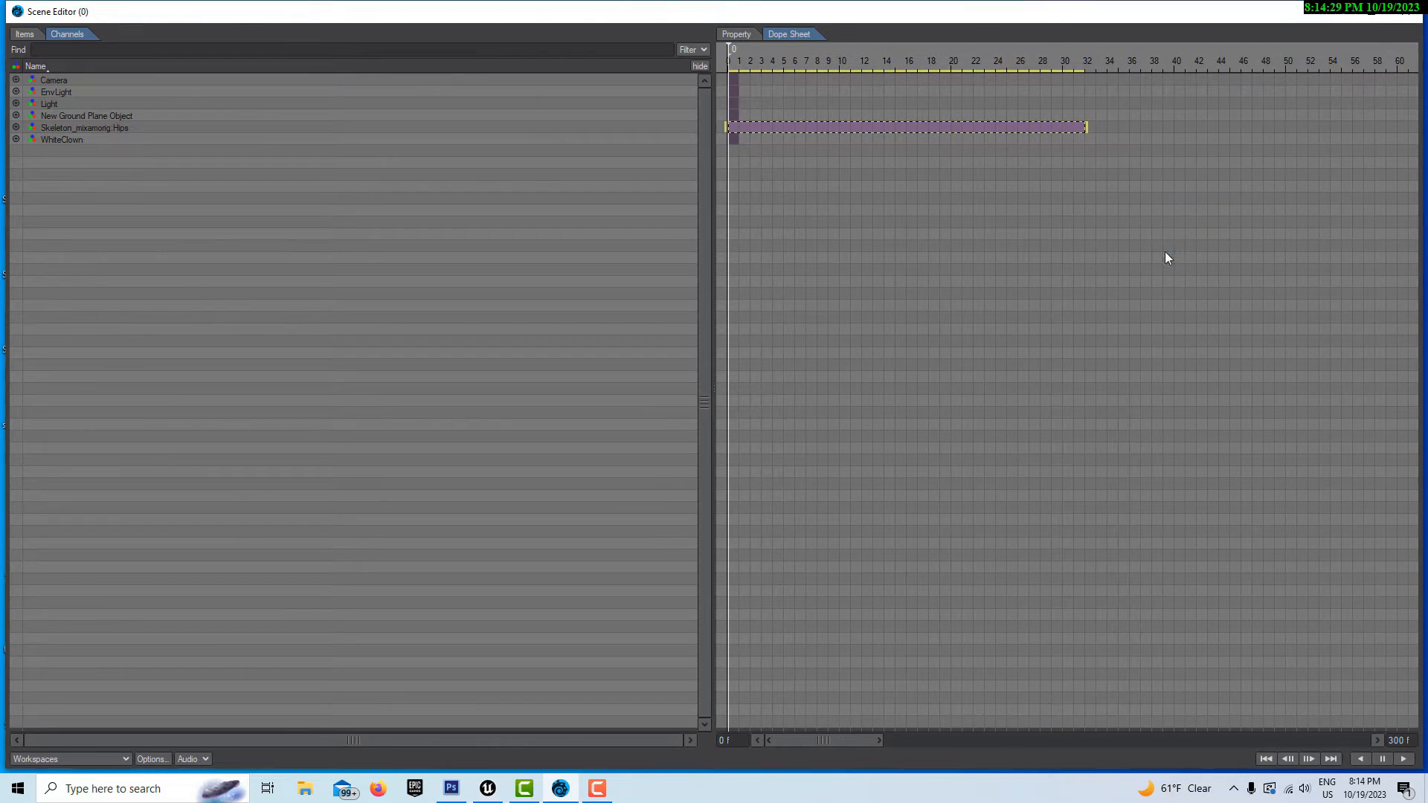
Step: Select a range on the skeleton's row from frame 32 to about 128 and paste-insert the copied keyframes there
{"action": "left_click", "coordinate": [1095, 126]}
{"action": "left_click_drag", "start_coordinate": [1096, 128], "coordinate": [1319, 132]}
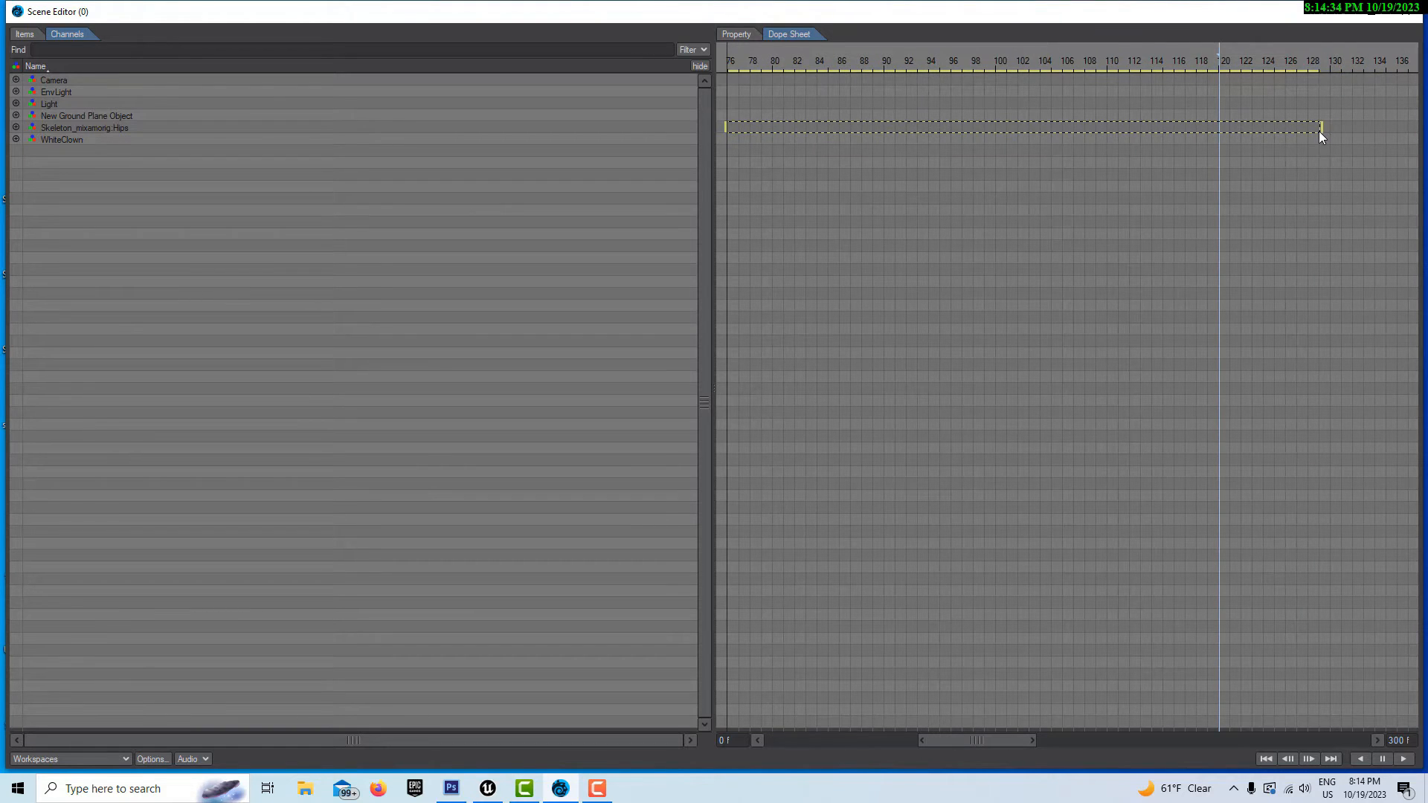
{"action": "scroll", "coordinate": [820, 268], "scroll_direction": "down", "scroll_amount": 9}
{"action": "left_click_drag", "start_coordinate": [1026, 751], "coordinate": [898, 738]}
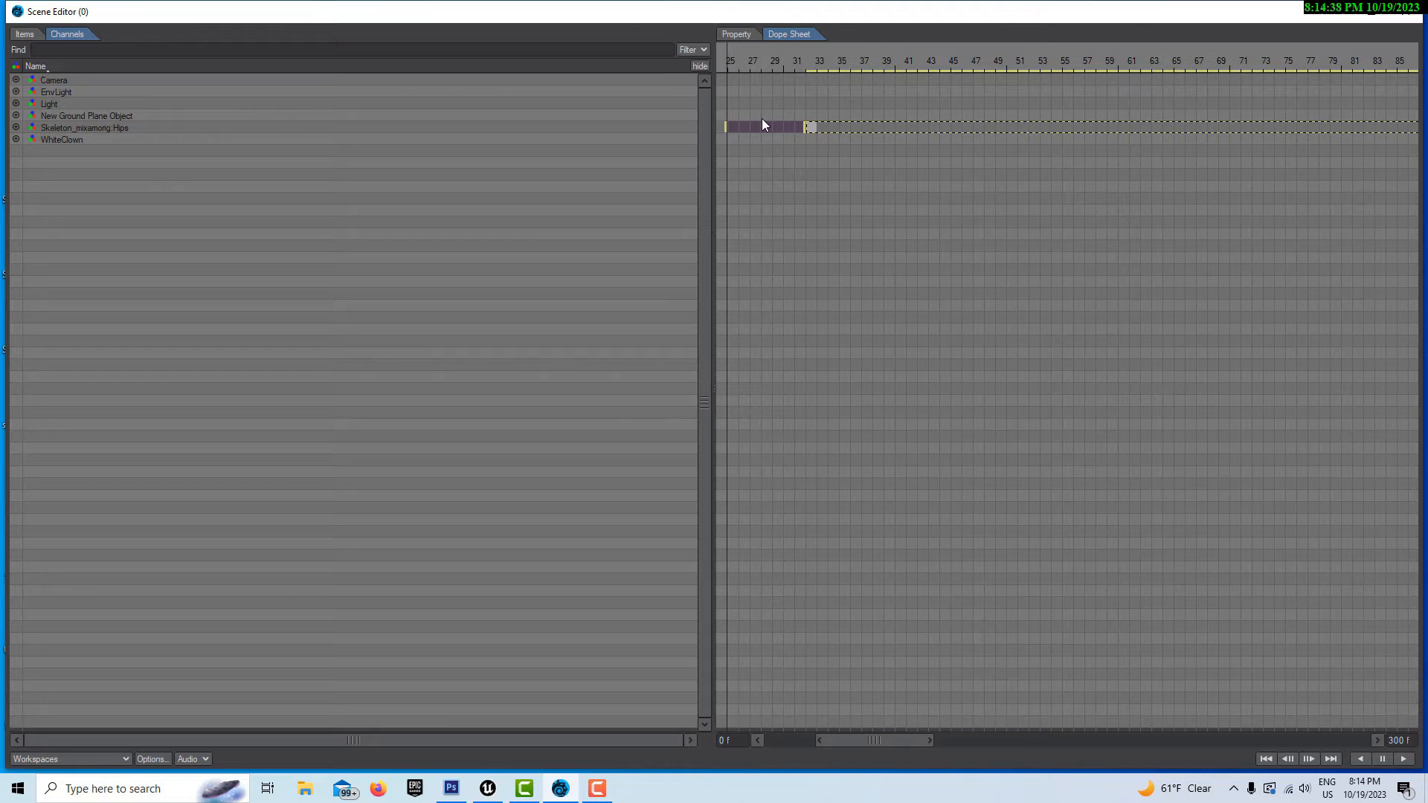
{"action": "right_click", "coordinate": [809, 127]}
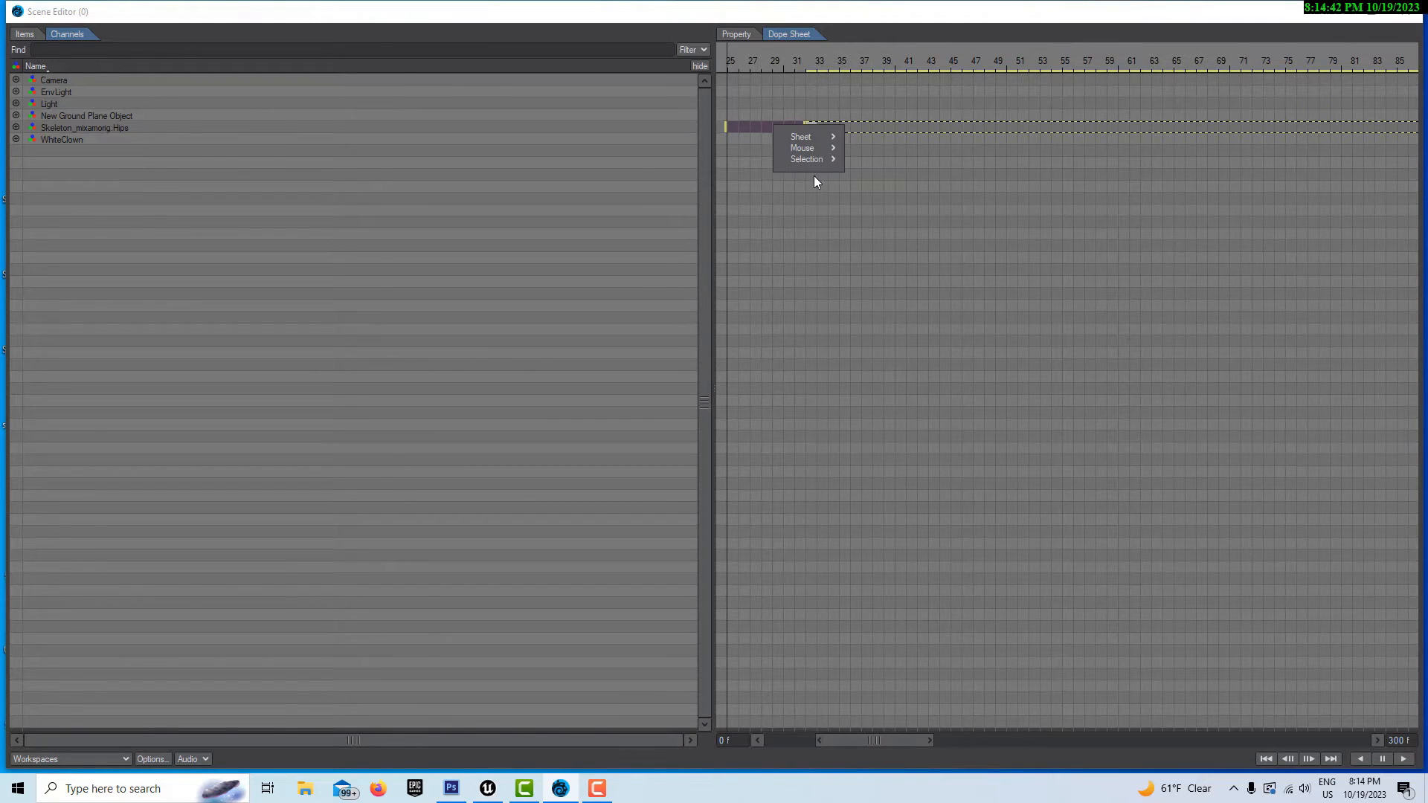
{"action": "mouse_move", "coordinate": [815, 159]}
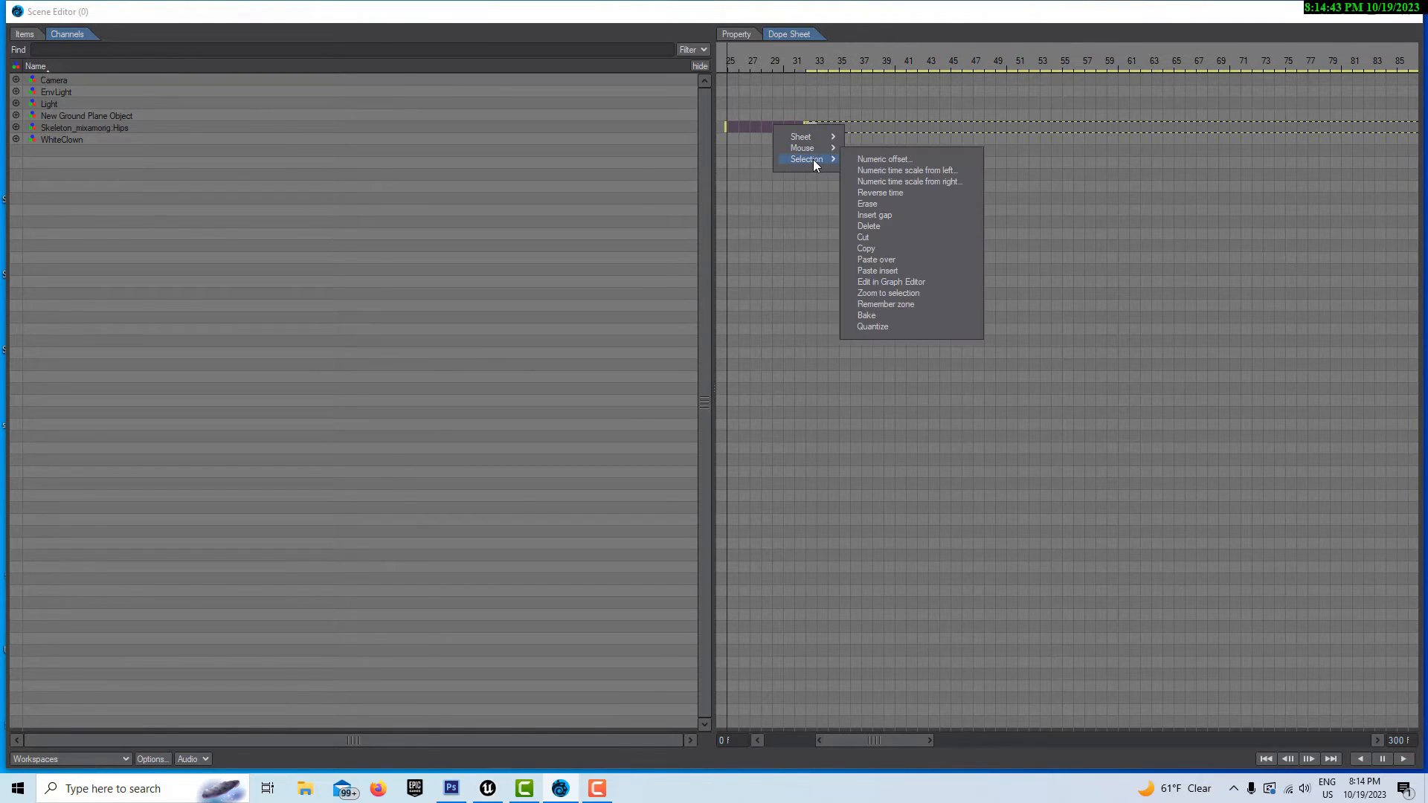
{"action": "left_click", "coordinate": [897, 269]}
Step: Shorten the selection on the Skeleton_mixamorig:Hips row to end at frame 63, and select the empty range from frame 64 to about 125
{"action": "scroll", "coordinate": [1158, 199], "scroll_direction": "down", "scroll_amount": 1}
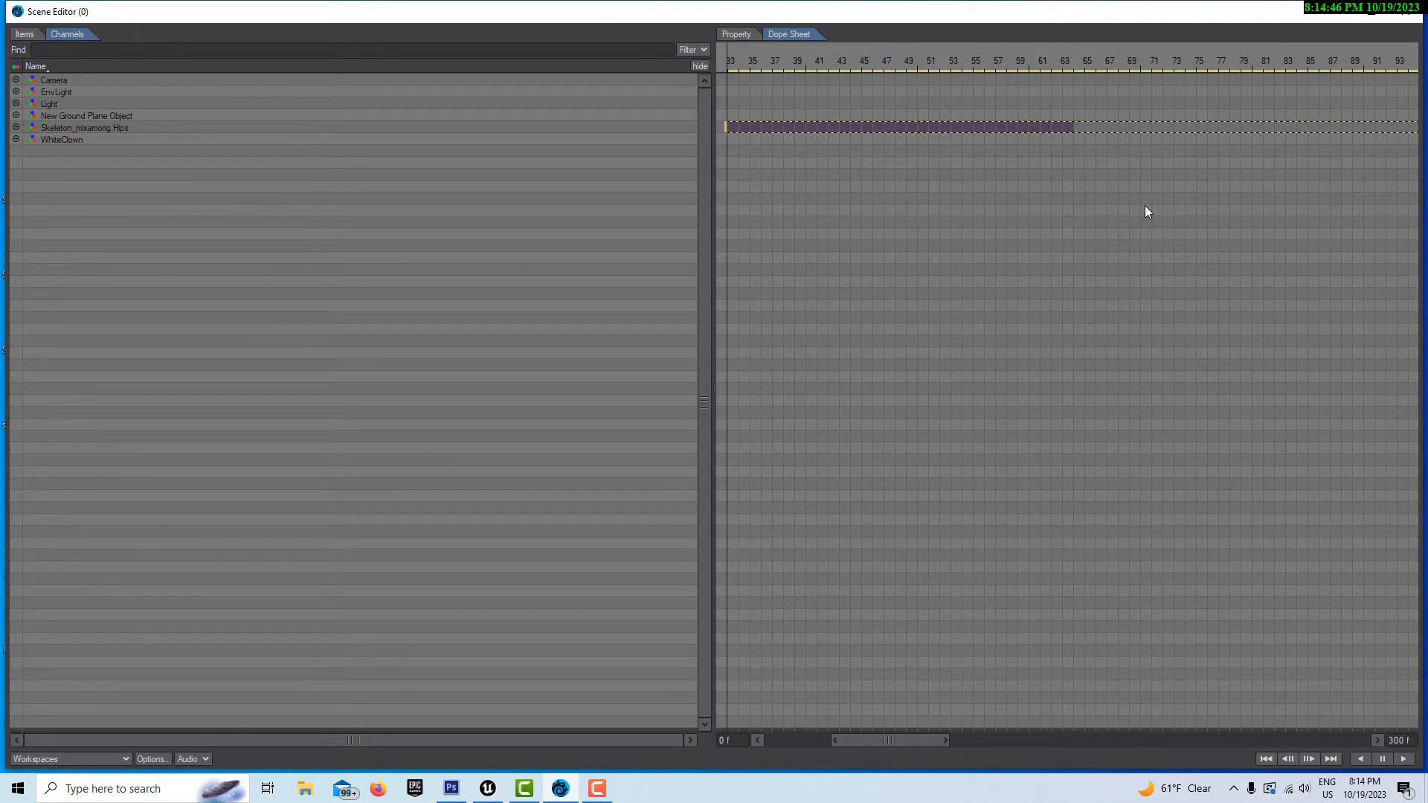
{"action": "scroll", "coordinate": [1145, 214], "scroll_direction": "down", "scroll_amount": 2}
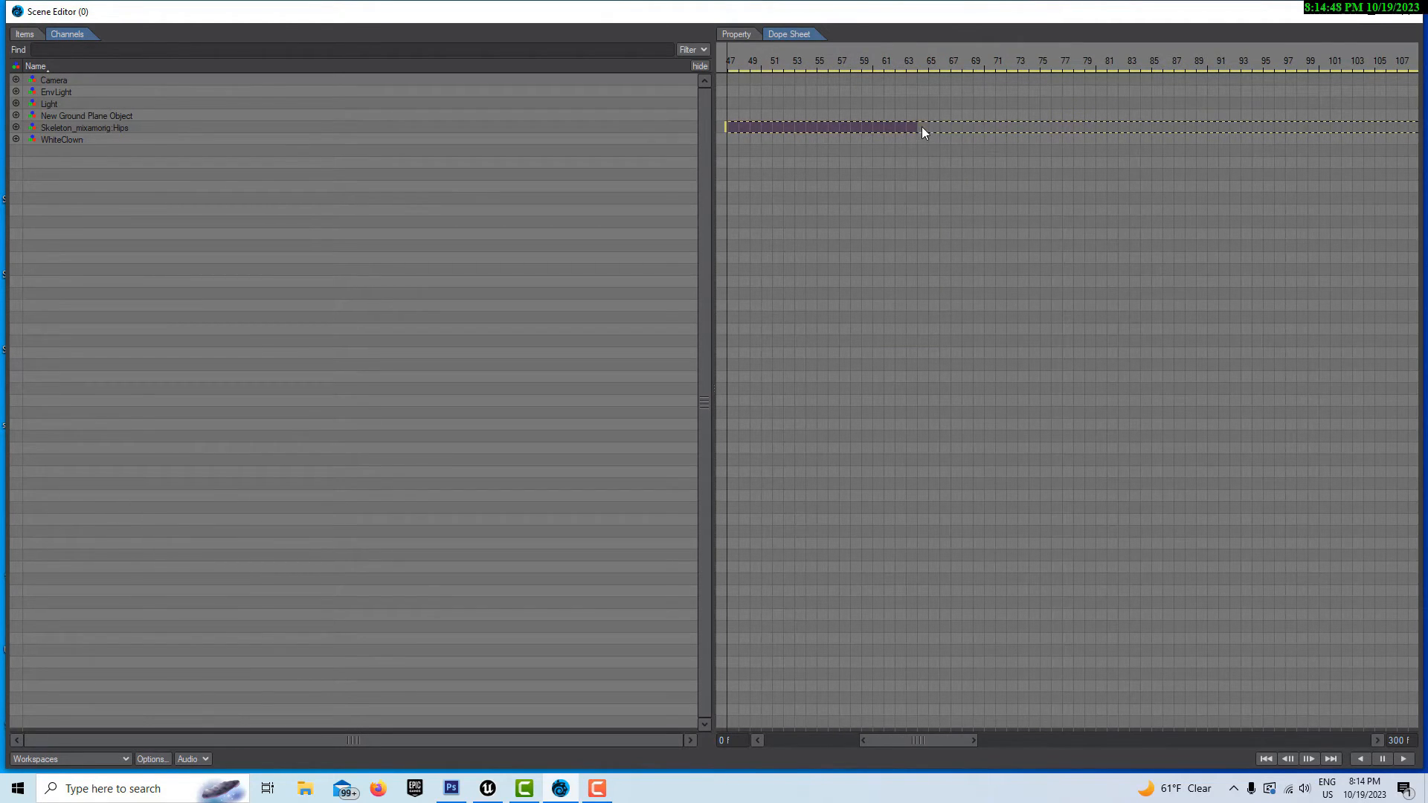
{"action": "scroll", "coordinate": [1053, 184], "scroll_direction": "down", "scroll_amount": 2}
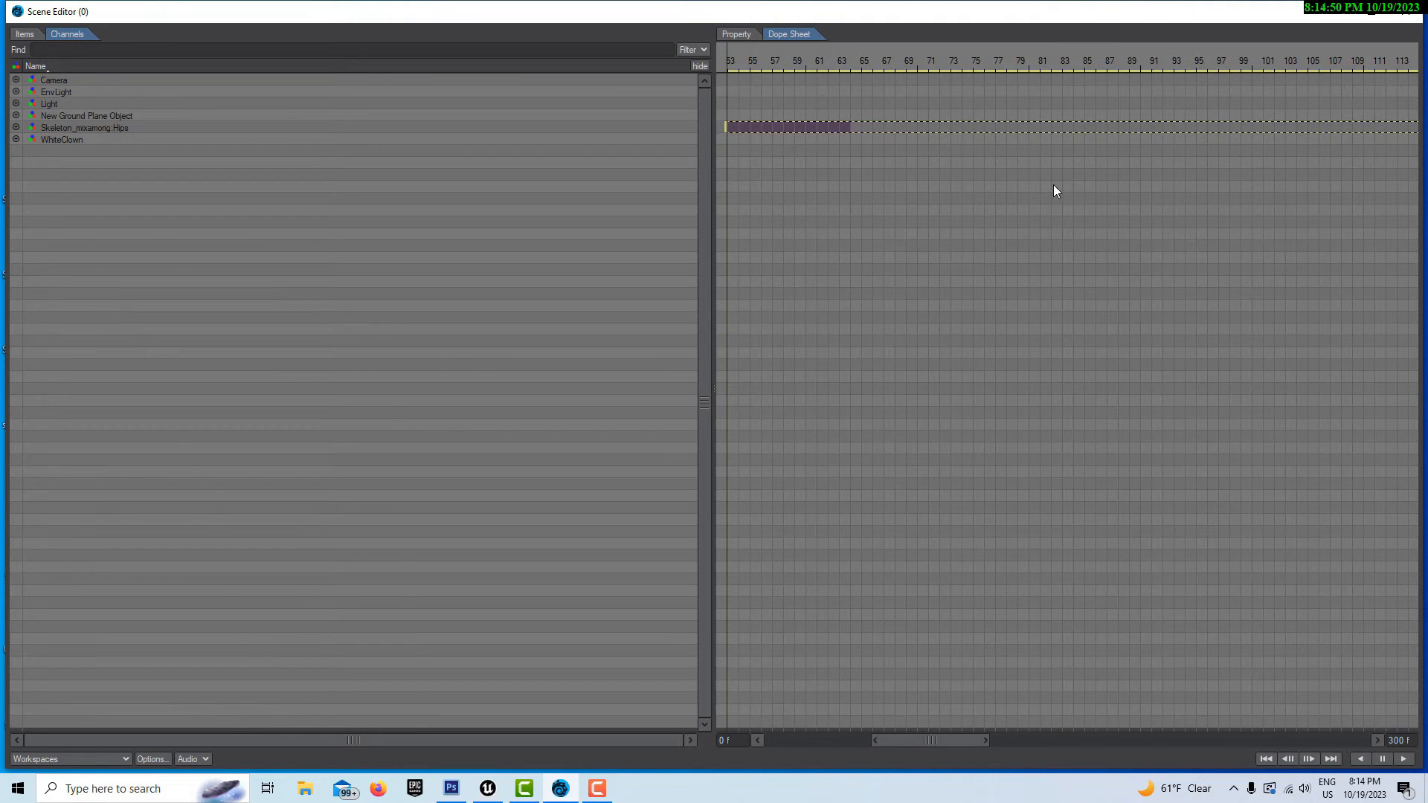
{"action": "scroll", "coordinate": [1237, 215], "scroll_direction": "down", "scroll_amount": 1}
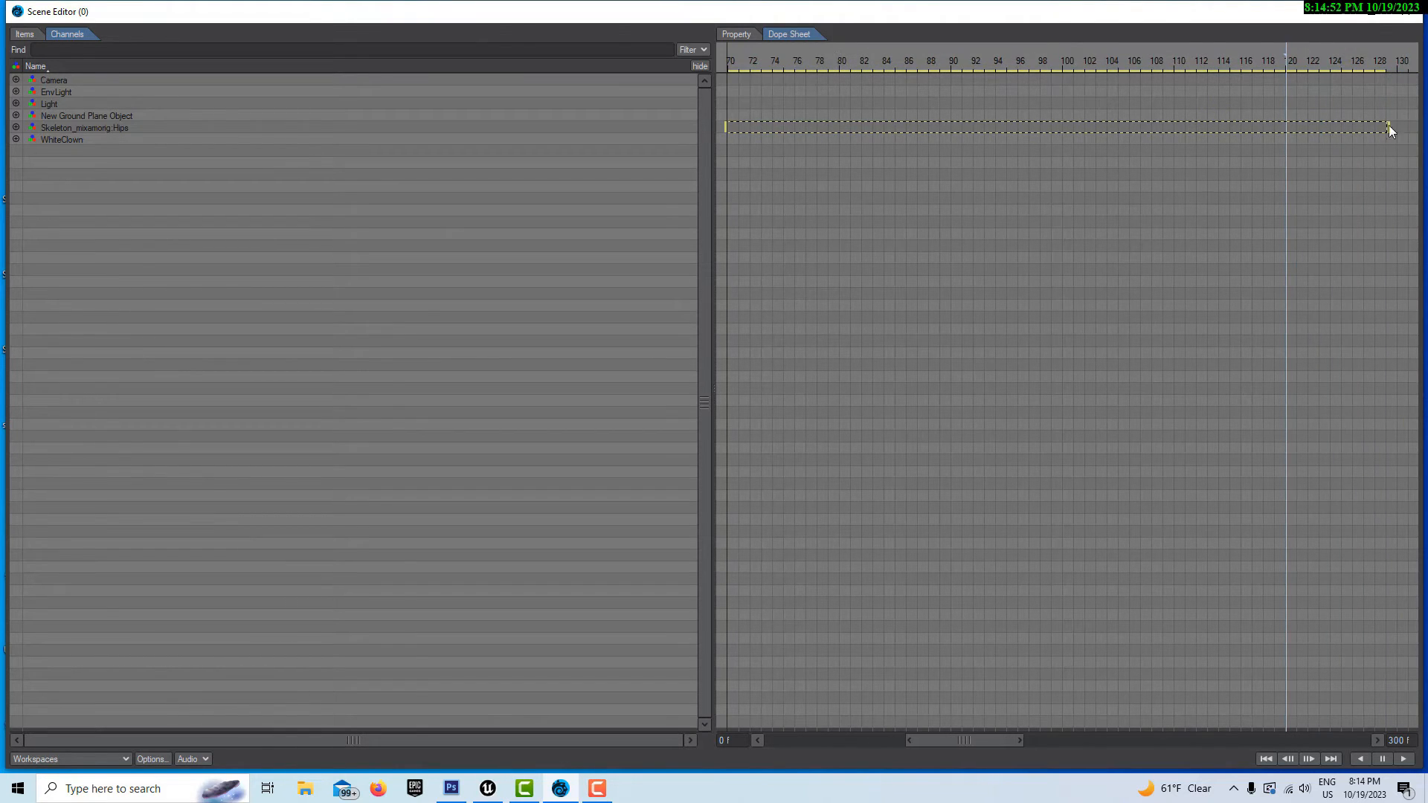
{"action": "scroll", "coordinate": [1093, 215], "scroll_direction": "down", "scroll_amount": 1}
{"action": "mouse_move", "coordinate": [963, 735]}
{"action": "left_mouse_down"}
{"action": "mouse_move", "coordinate": [935, 736]}
{"action": "mouse_move", "coordinate": [955, 731]}
{"action": "left_mouse_up"}
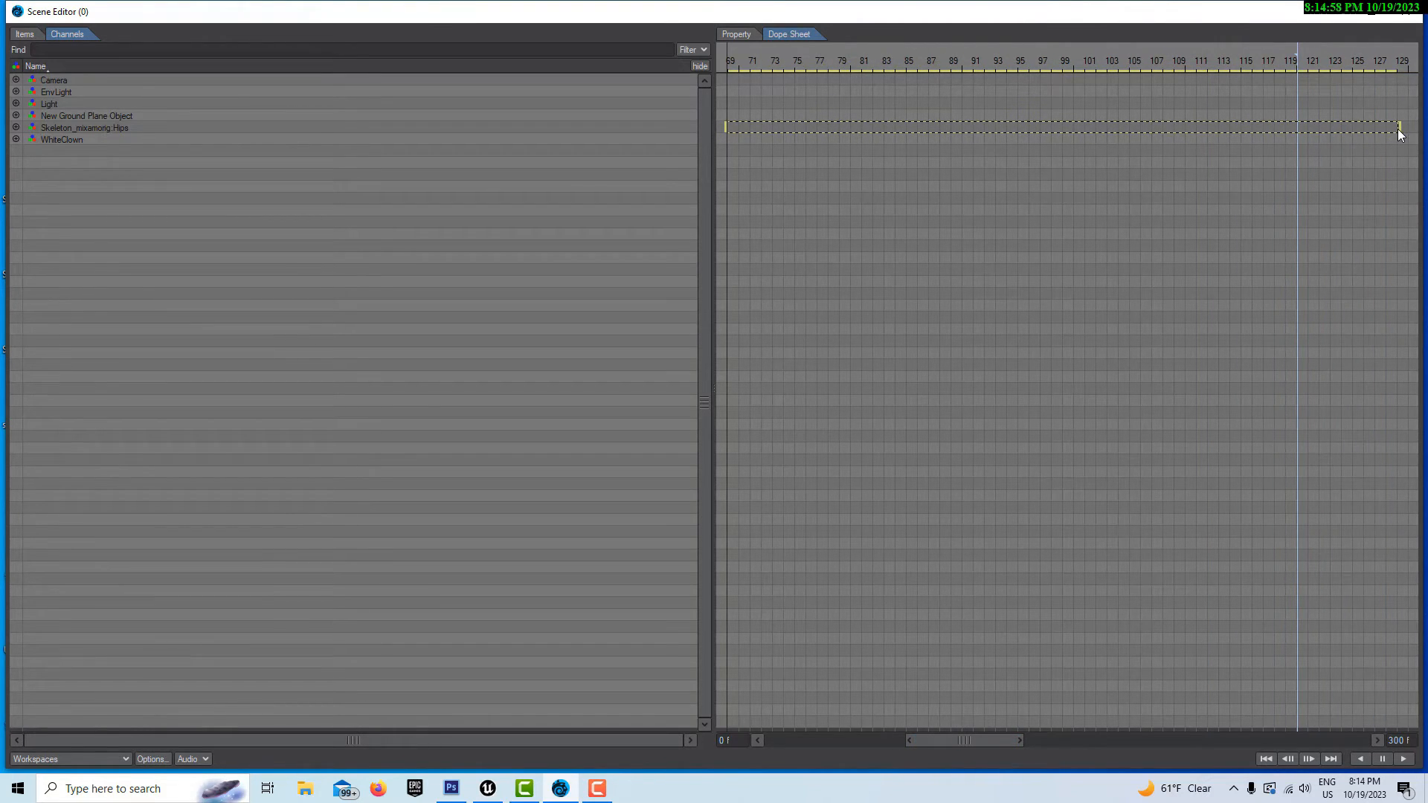
{"action": "left_click_drag", "start_coordinate": [1399, 128], "coordinate": [975, 128]}
{"action": "left_click_drag", "start_coordinate": [1001, 739], "coordinate": [930, 736]}
{"action": "left_click_drag", "start_coordinate": [1298, 131], "coordinate": [1064, 144]}
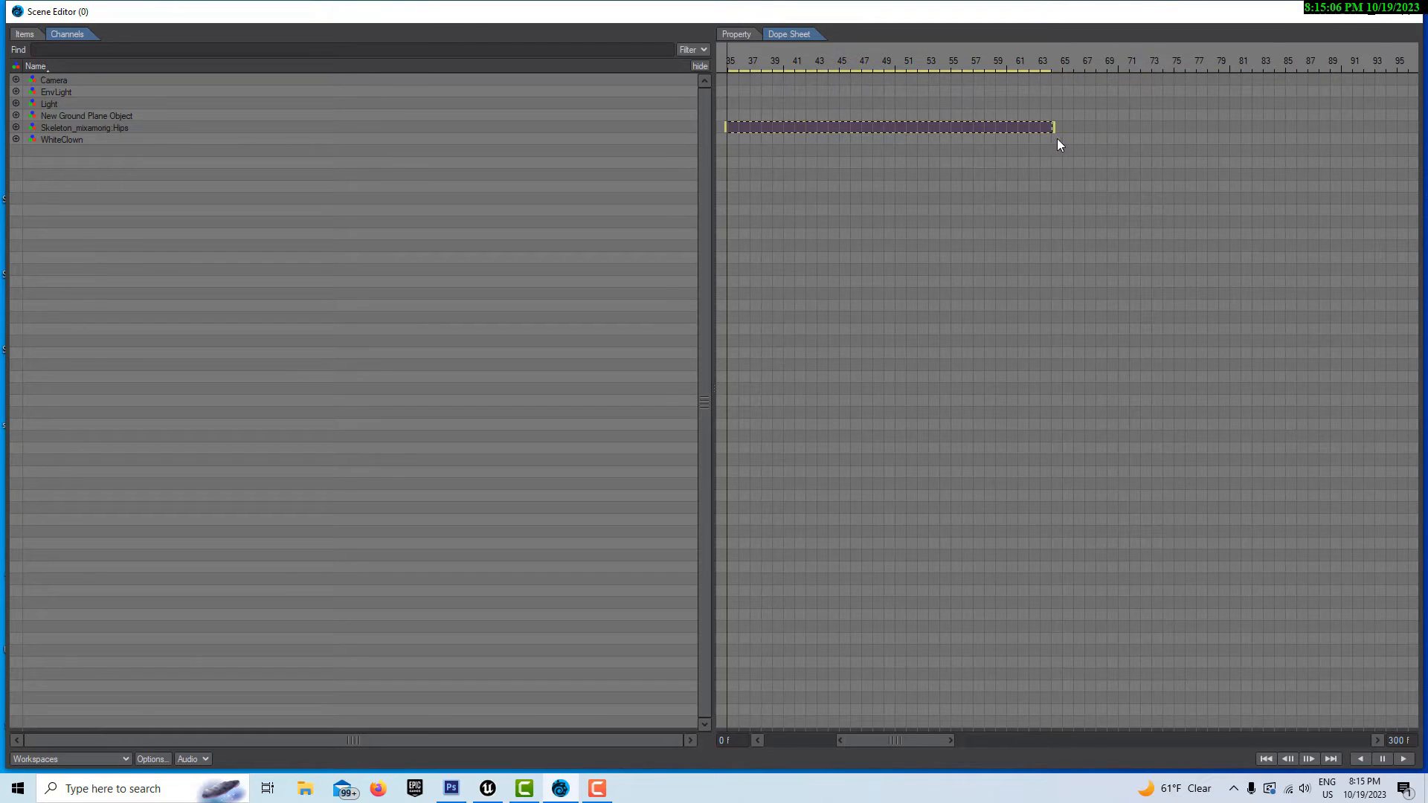
{"action": "left_click", "coordinate": [1060, 126]}
{"action": "left_click_drag", "start_coordinate": [1064, 126], "coordinate": [1387, 133]}
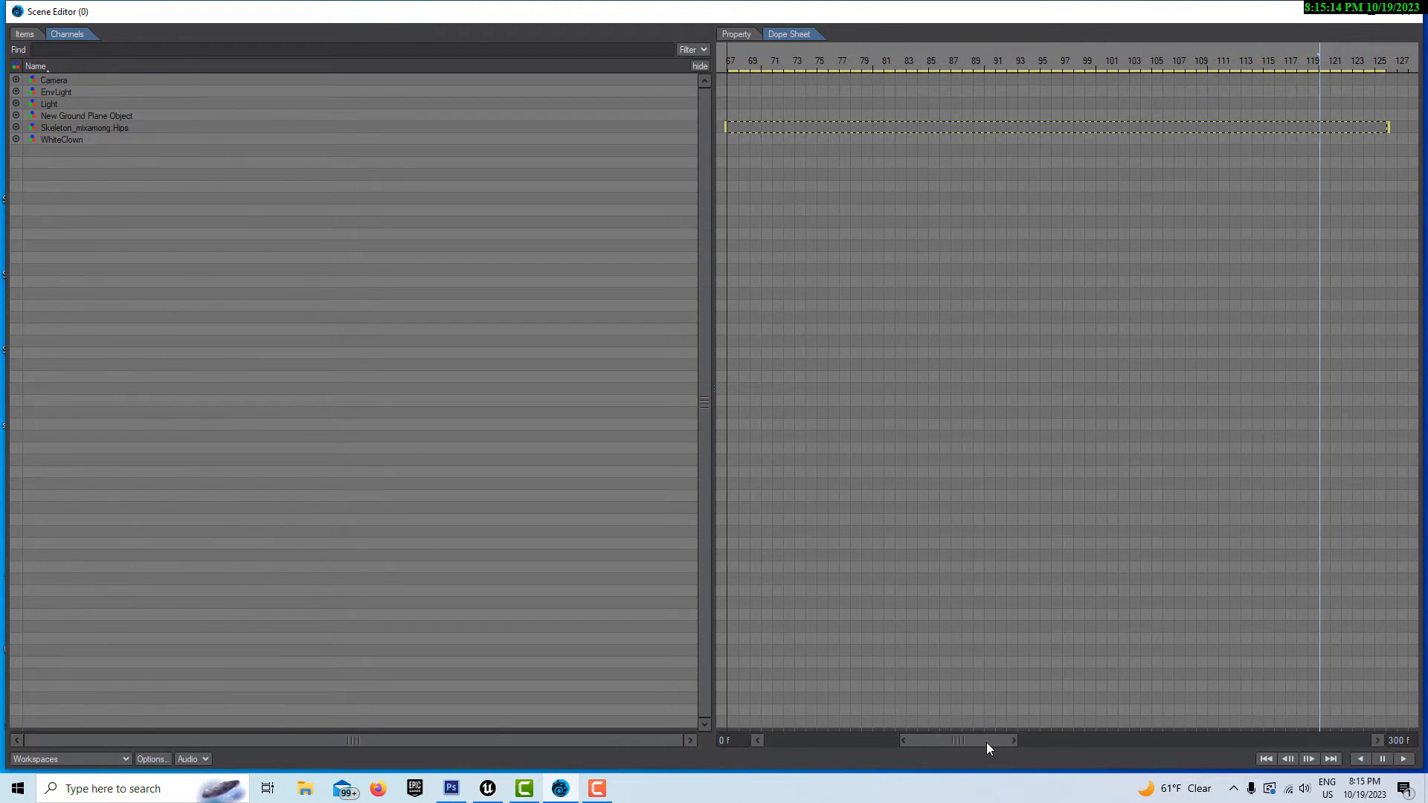
Step: Select the Skeleton_mixamorig:Hips keyframes from frame 0 through 63 and copy them
{"action": "left_click_drag", "start_coordinate": [987, 743], "coordinate": [769, 738]}
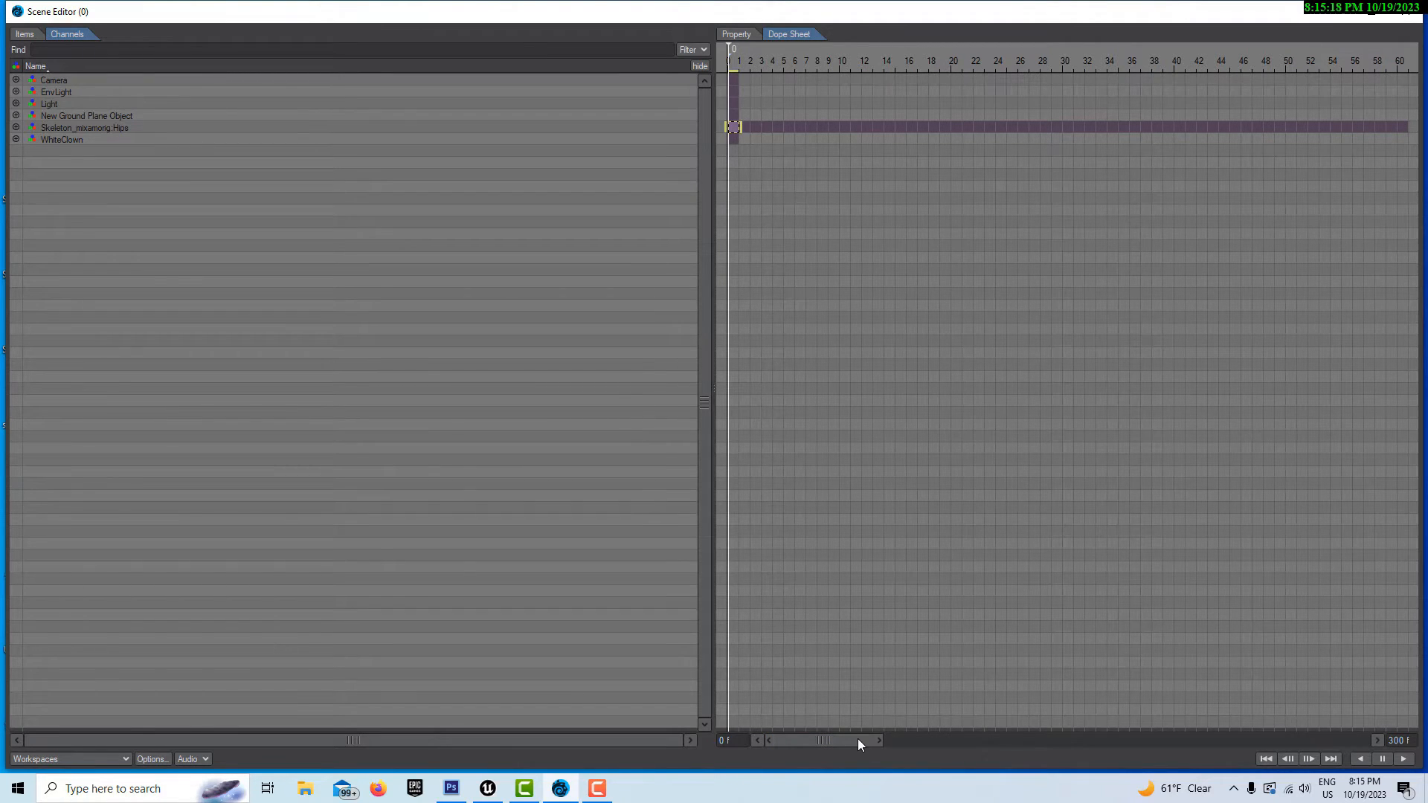
{"action": "left_click_drag", "start_coordinate": [849, 740], "coordinate": [925, 725]}
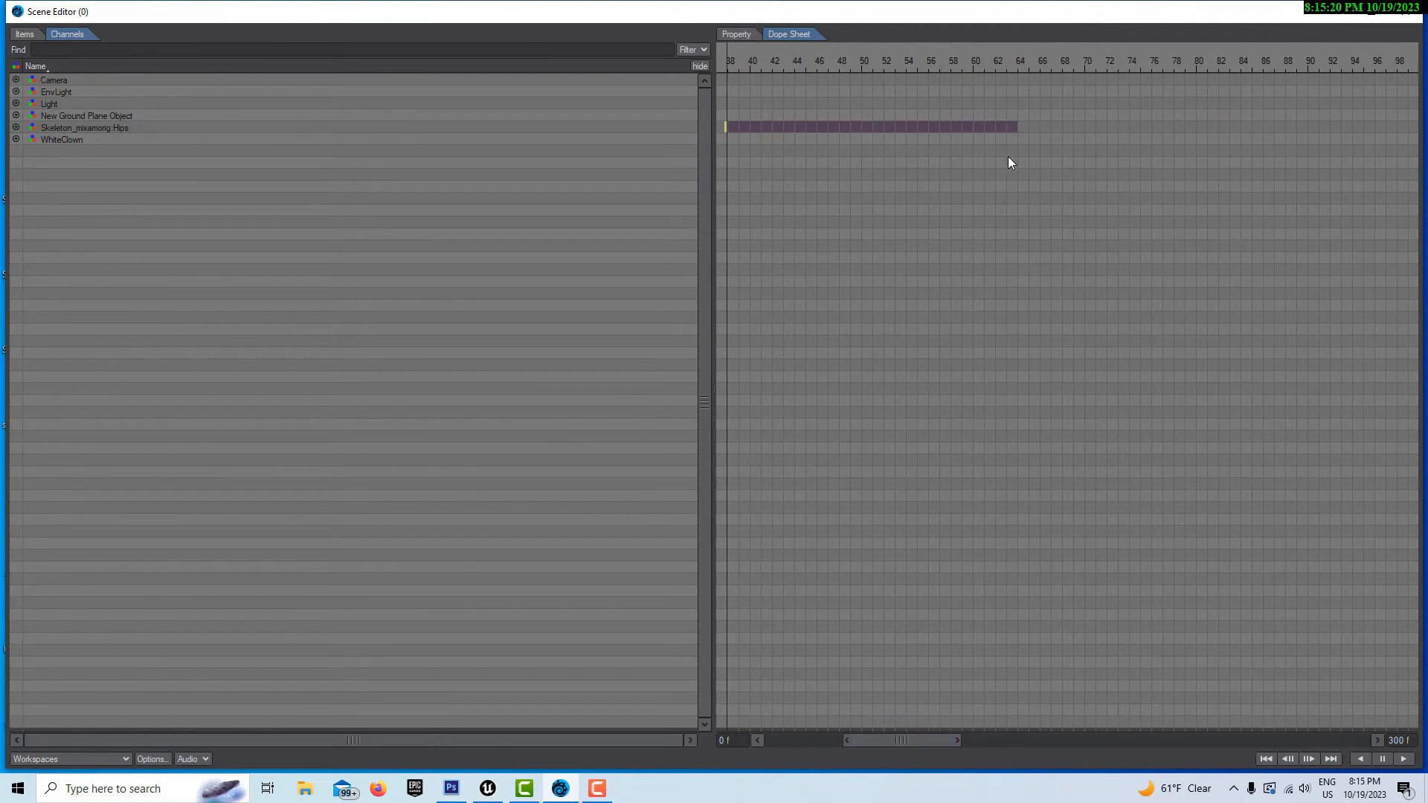
{"action": "left_click", "coordinate": [1012, 128]}
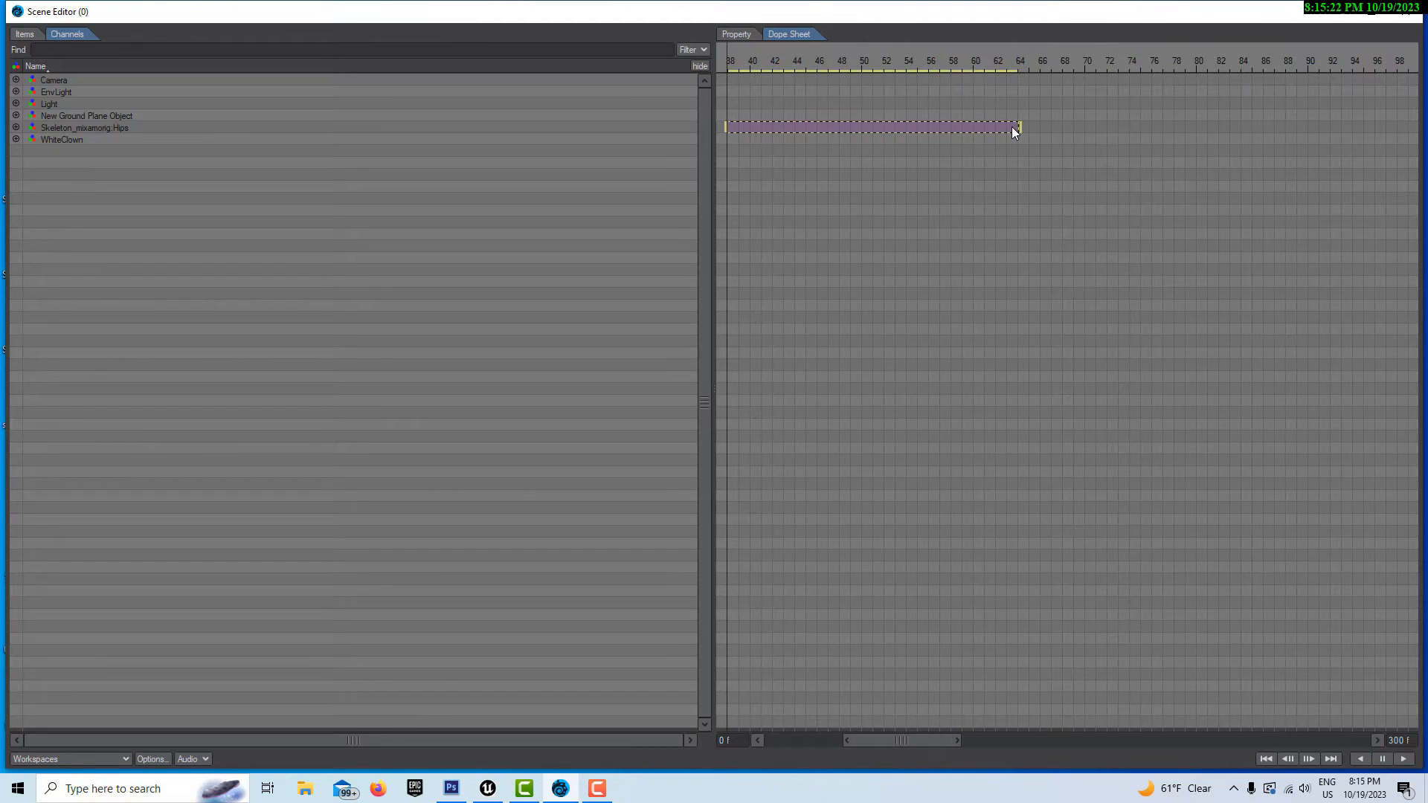
{"action": "right_click", "coordinate": [1012, 129]}
{"action": "mouse_move", "coordinate": [1019, 159]}
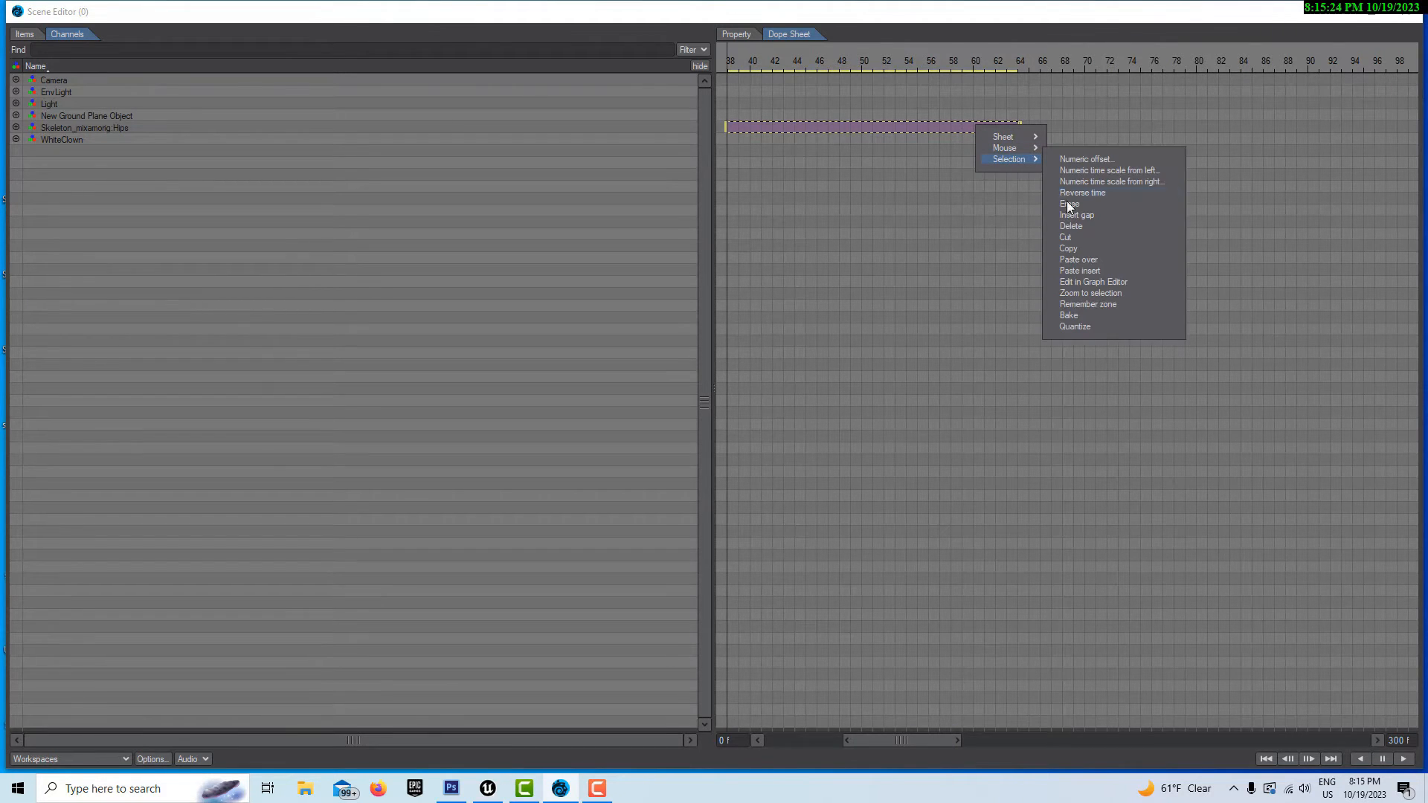
{"action": "left_click", "coordinate": [1075, 251]}
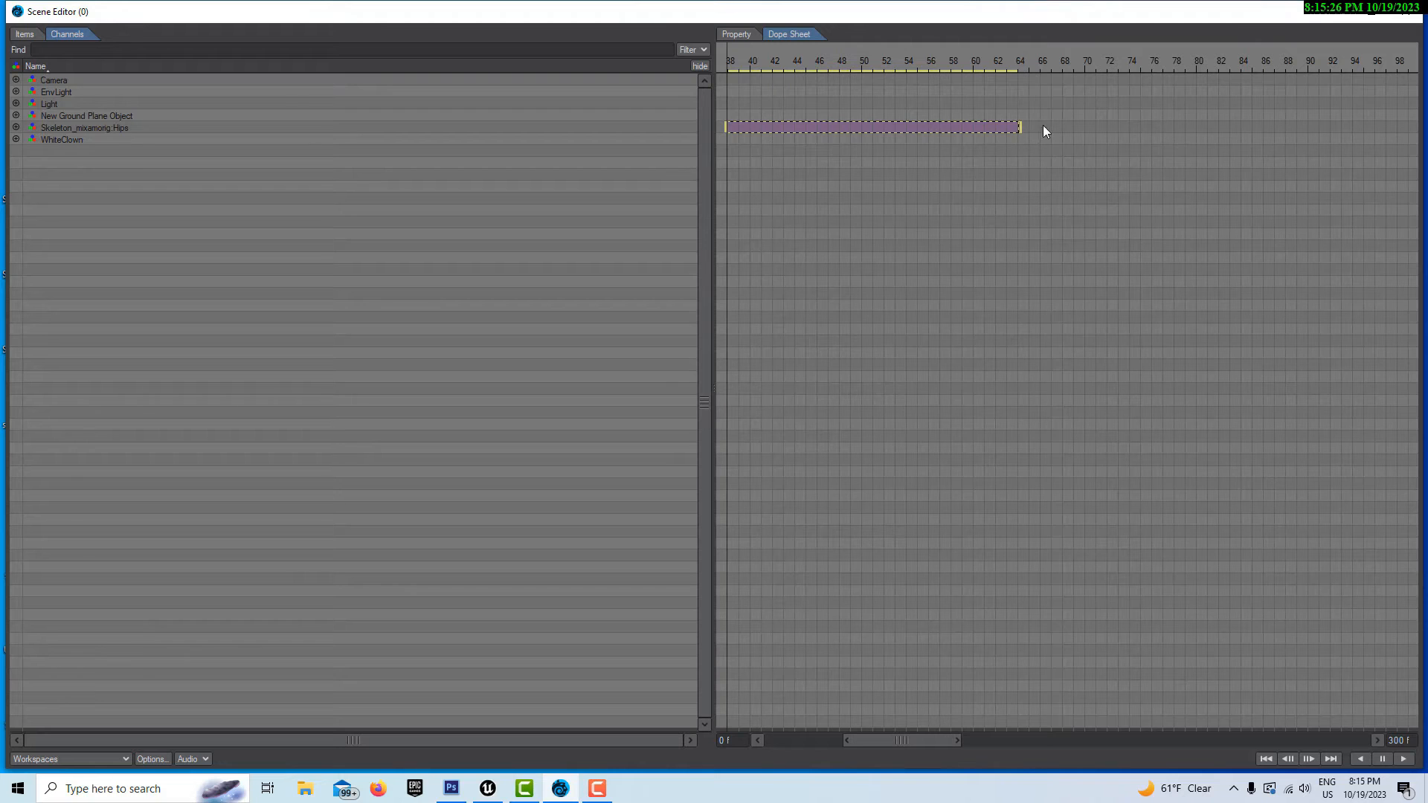
Step: Paste-insert the copied keyframes into the skeleton's row from frame 64 to about 136, and trim the selection to end at frame 127
{"action": "left_click", "coordinate": [1024, 128]}
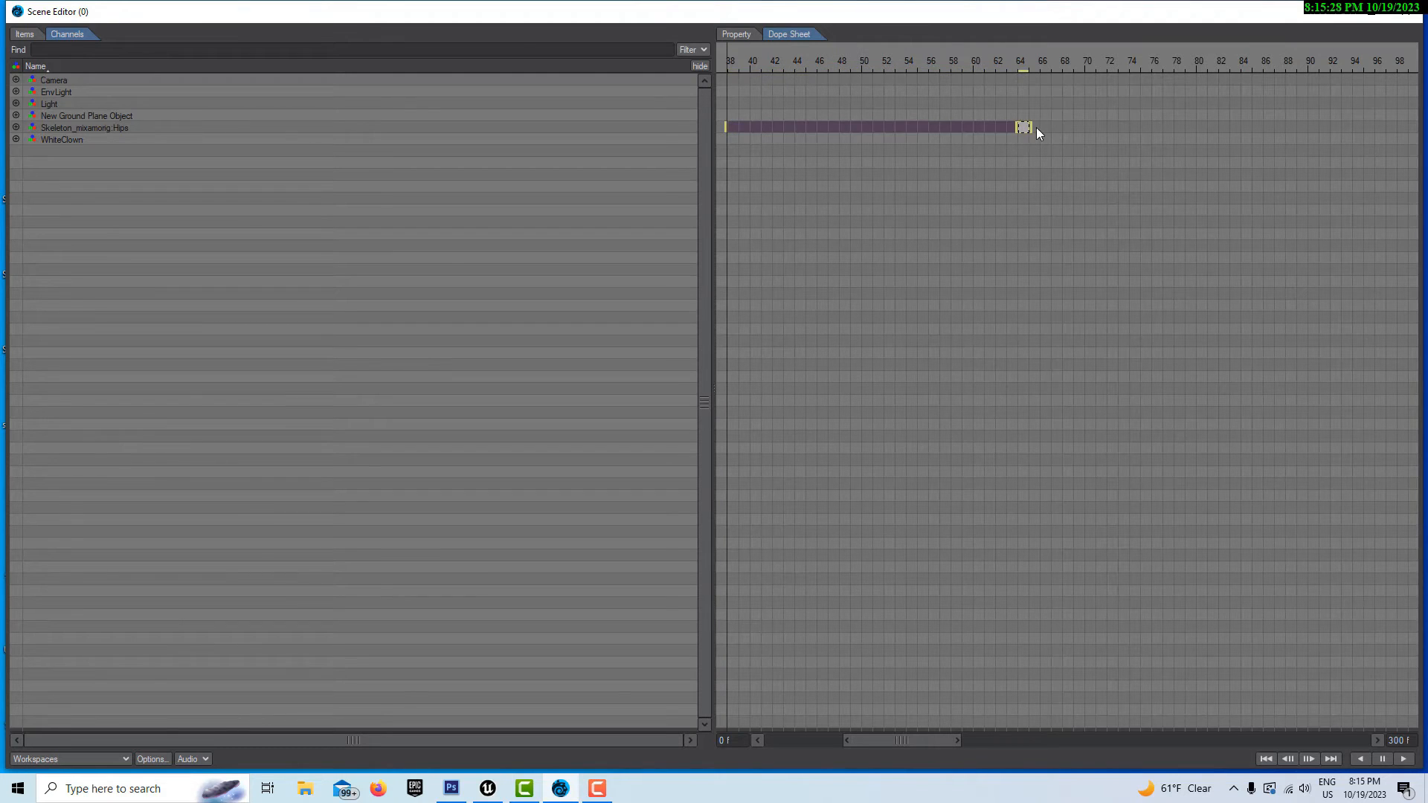
{"action": "left_click_drag", "start_coordinate": [1341, 130], "coordinate": [1426, 139]}
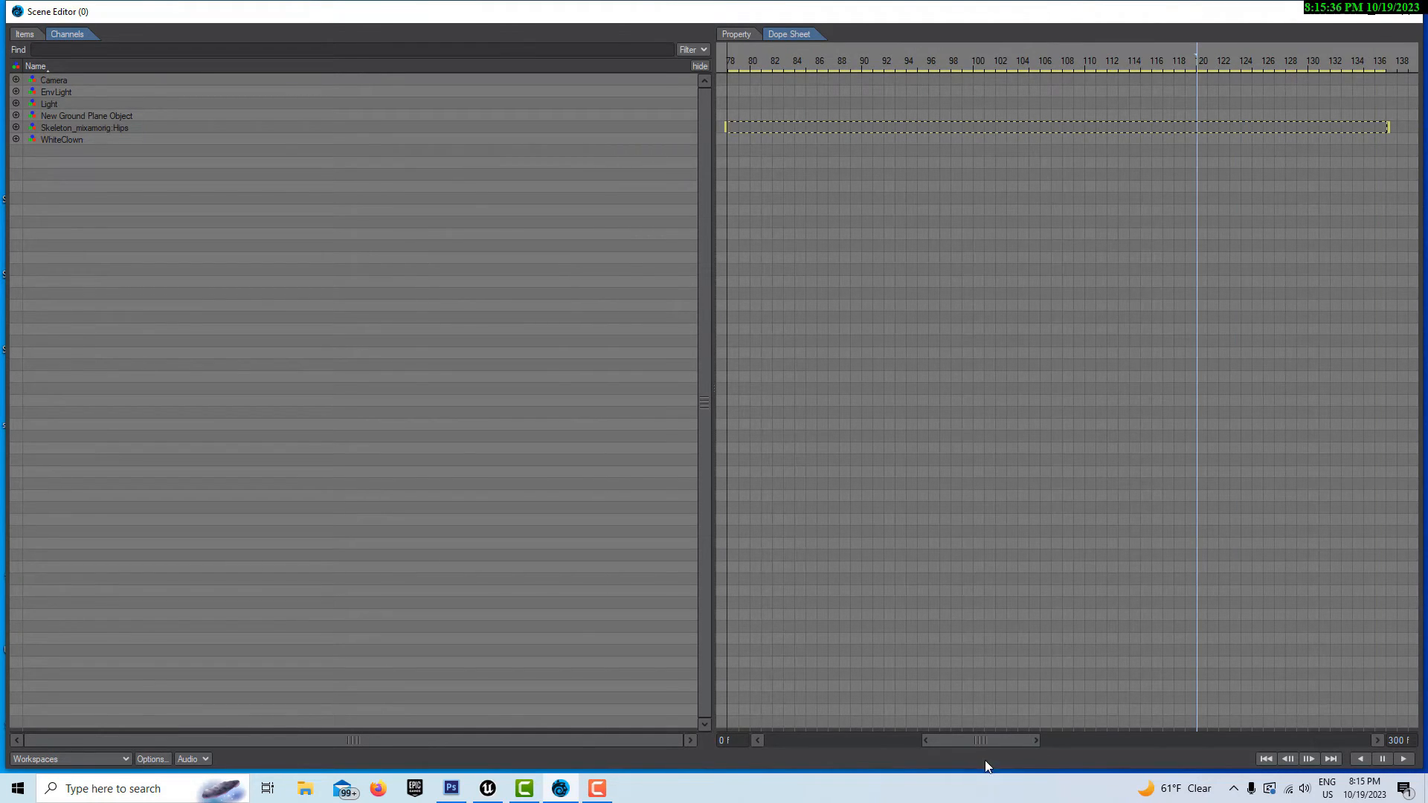
{"action": "left_click_drag", "start_coordinate": [987, 743], "coordinate": [901, 740]}
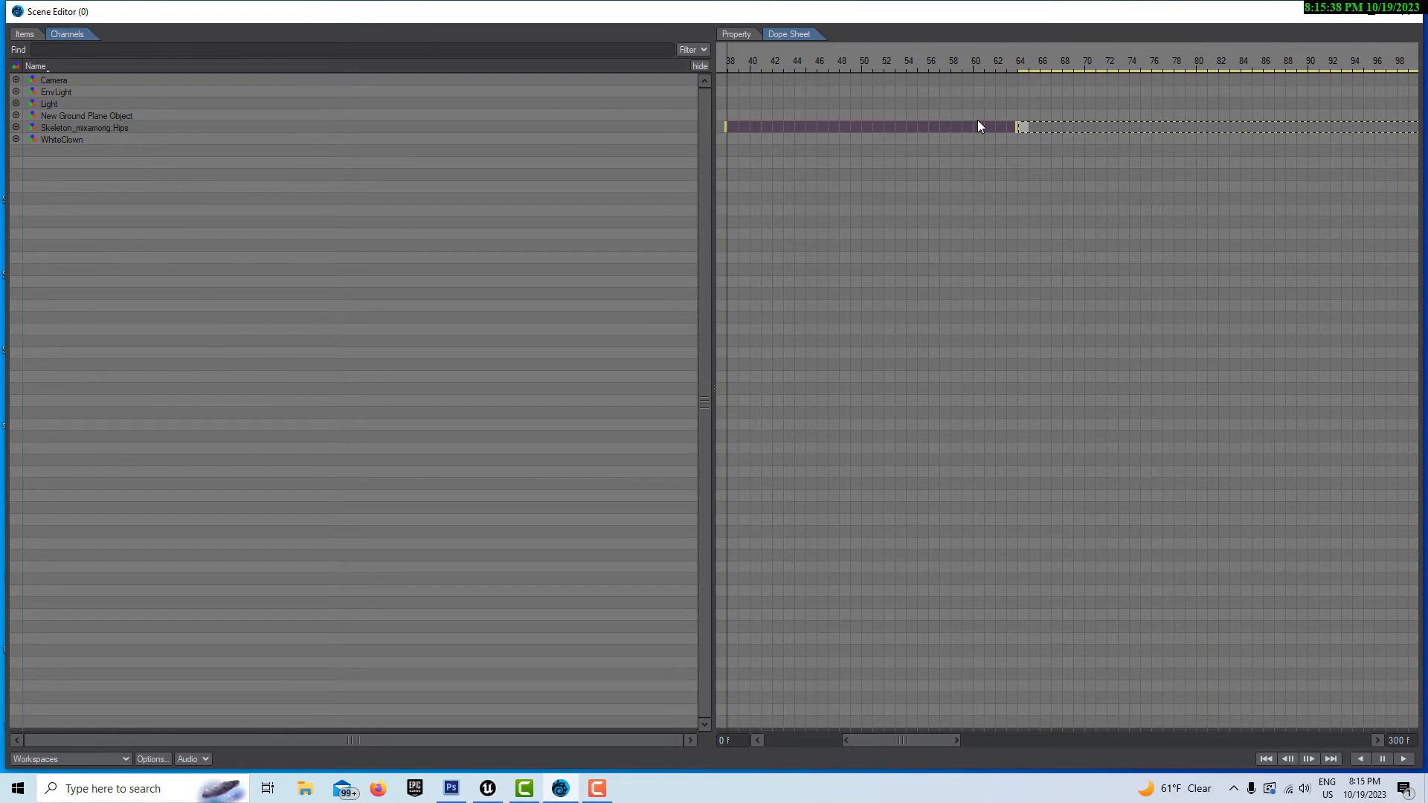
{"action": "right_click", "coordinate": [1024, 128]}
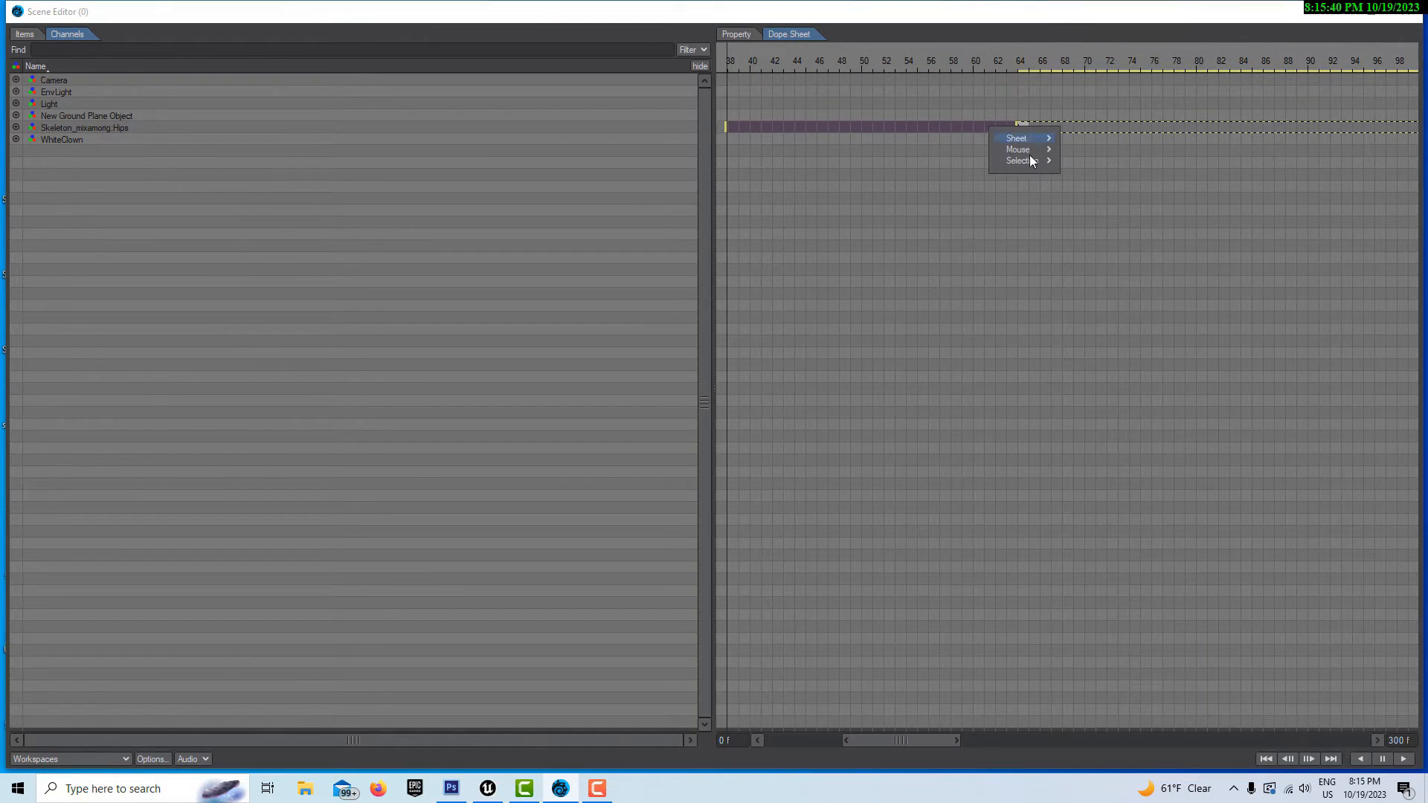
{"action": "mouse_move", "coordinate": [1026, 162]}
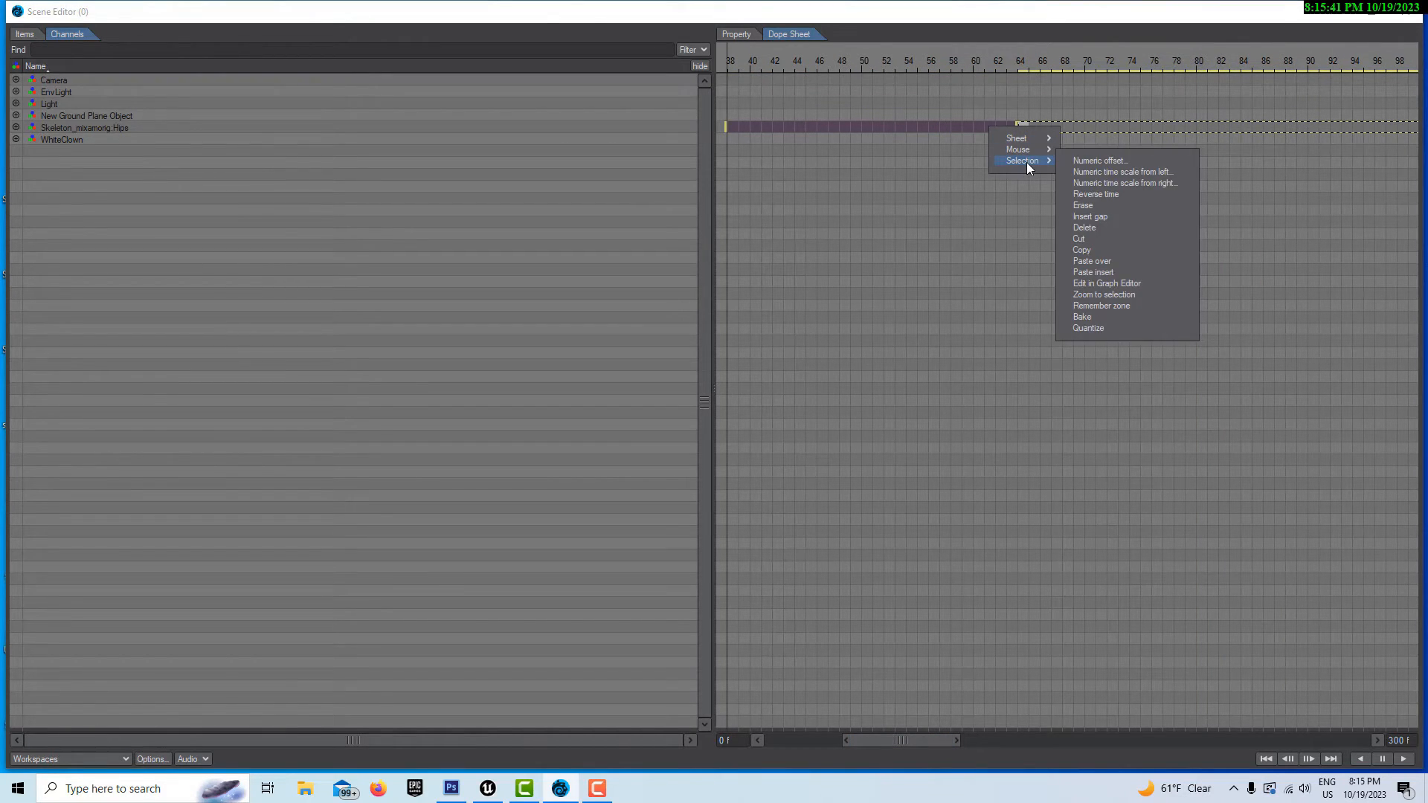
{"action": "left_click", "coordinate": [1090, 273]}
{"action": "left_click_drag", "start_coordinate": [929, 741], "coordinate": [1069, 738]}
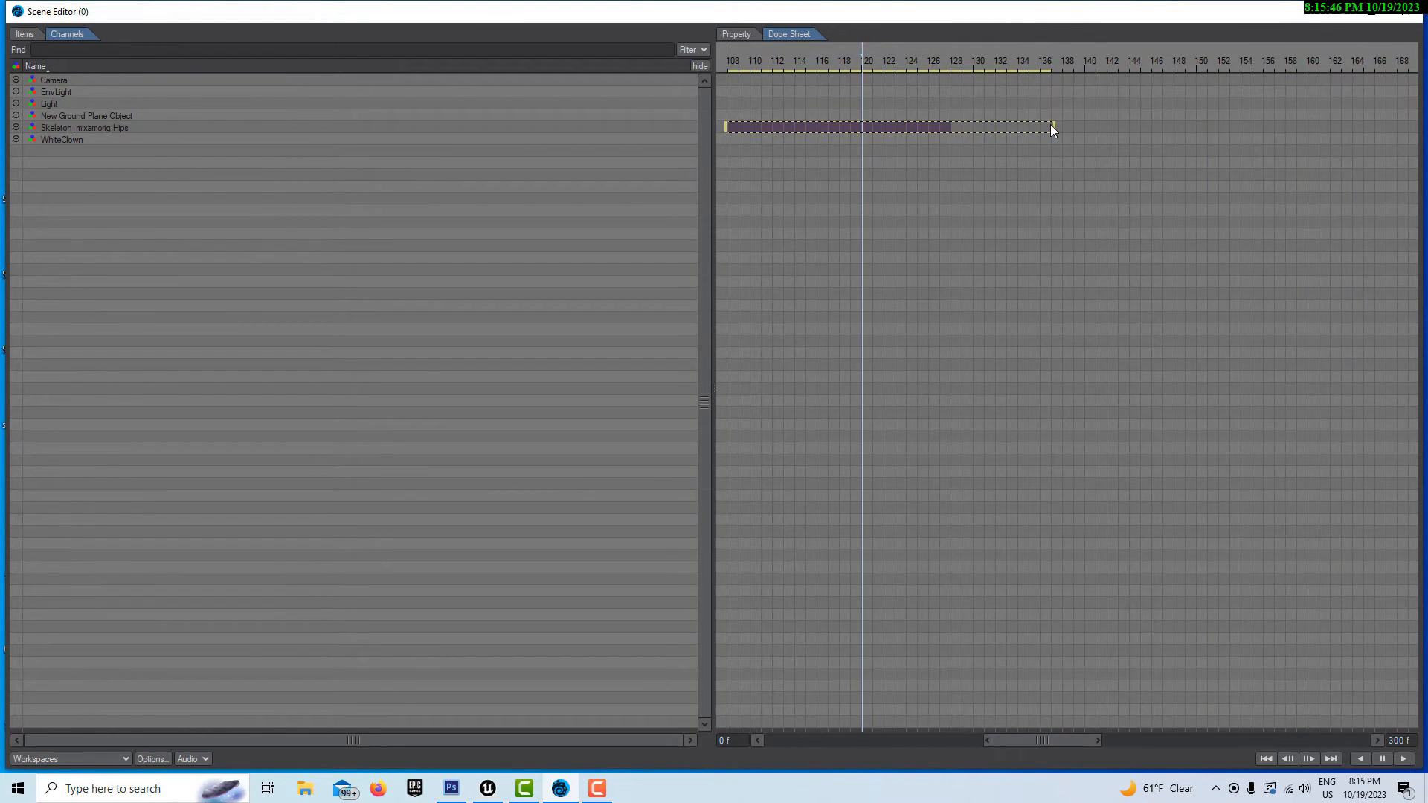
{"action": "left_click_drag", "start_coordinate": [1053, 128], "coordinate": [951, 130]}
Step: Select the skeleton's row from frame 128 to about 230 and paste-insert the copied keyframes there
{"action": "left_click_drag", "start_coordinate": [1047, 733], "coordinate": [1071, 735]}
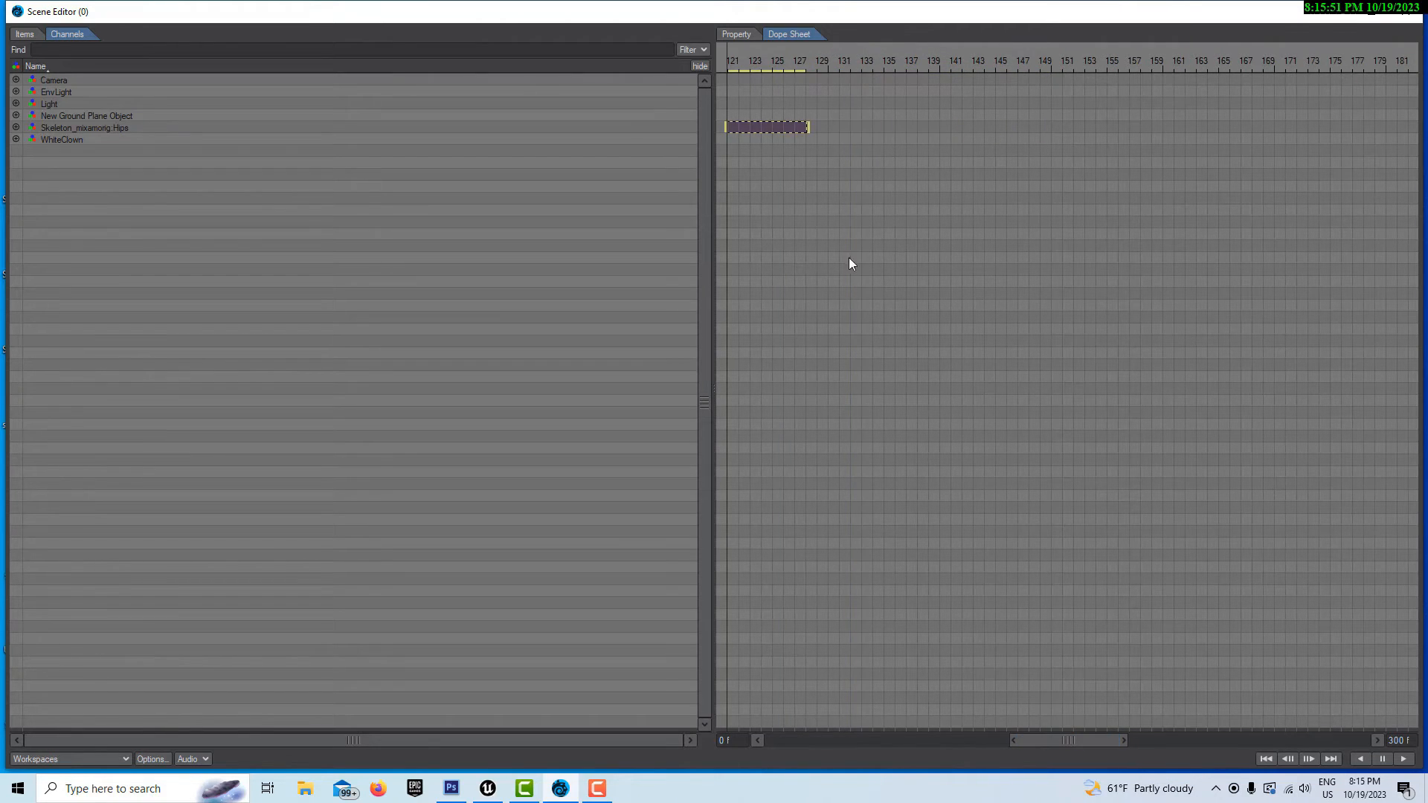
{"action": "left_click", "coordinate": [813, 128]}
{"action": "left_click_drag", "start_coordinate": [818, 126], "coordinate": [1413, 134]}
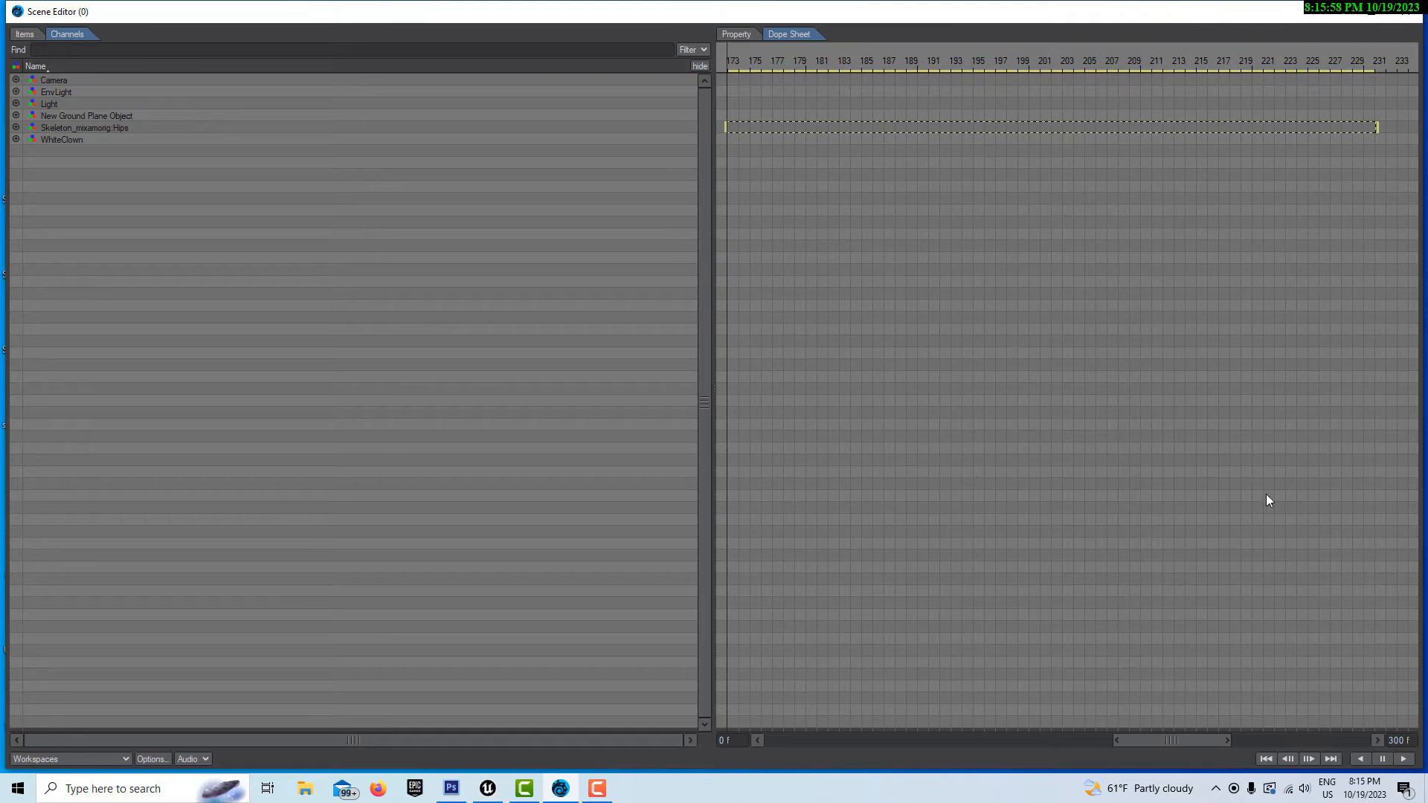
{"action": "left_click_drag", "start_coordinate": [1190, 748], "coordinate": [1020, 742]}
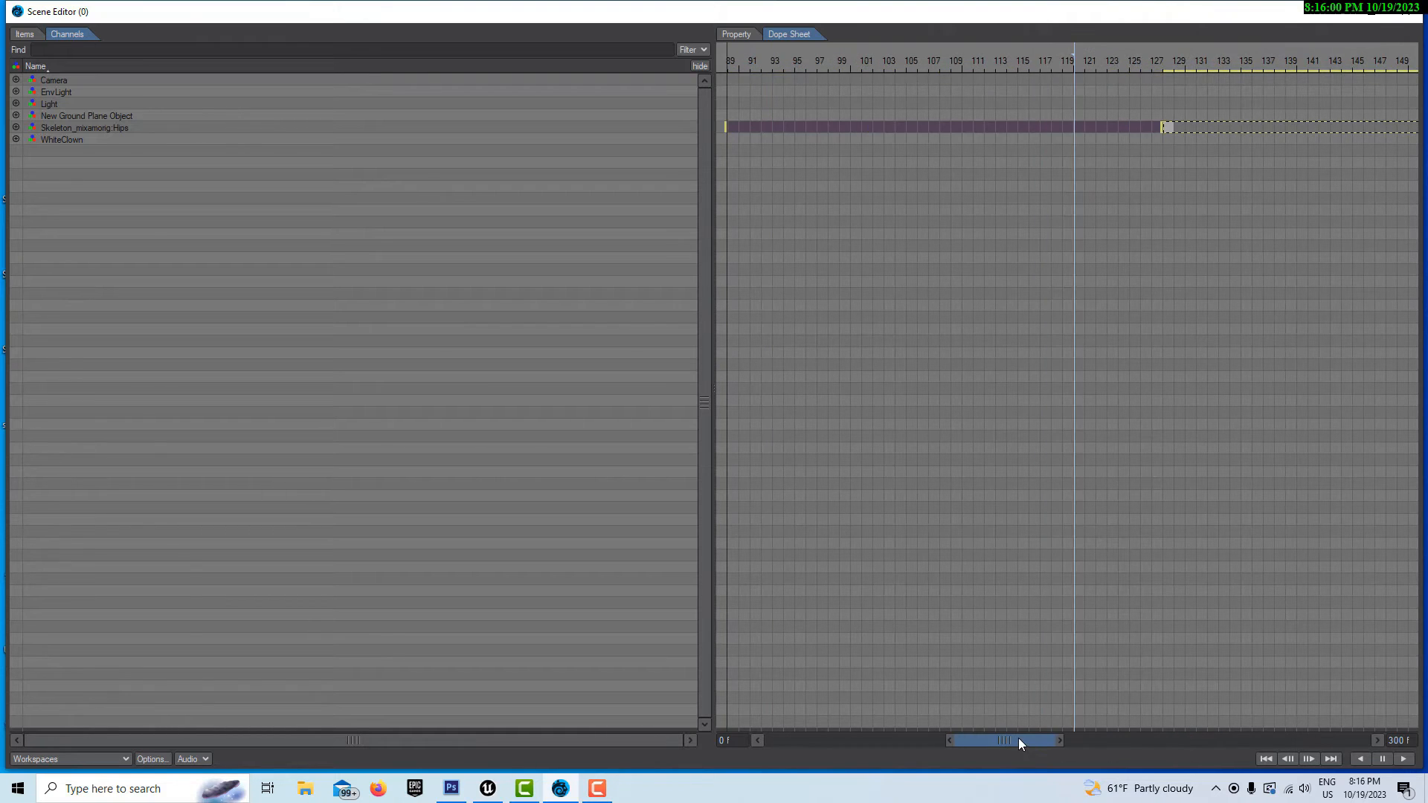
{"action": "right_click", "coordinate": [1165, 130]}
{"action": "mouse_move", "coordinate": [1167, 157]}
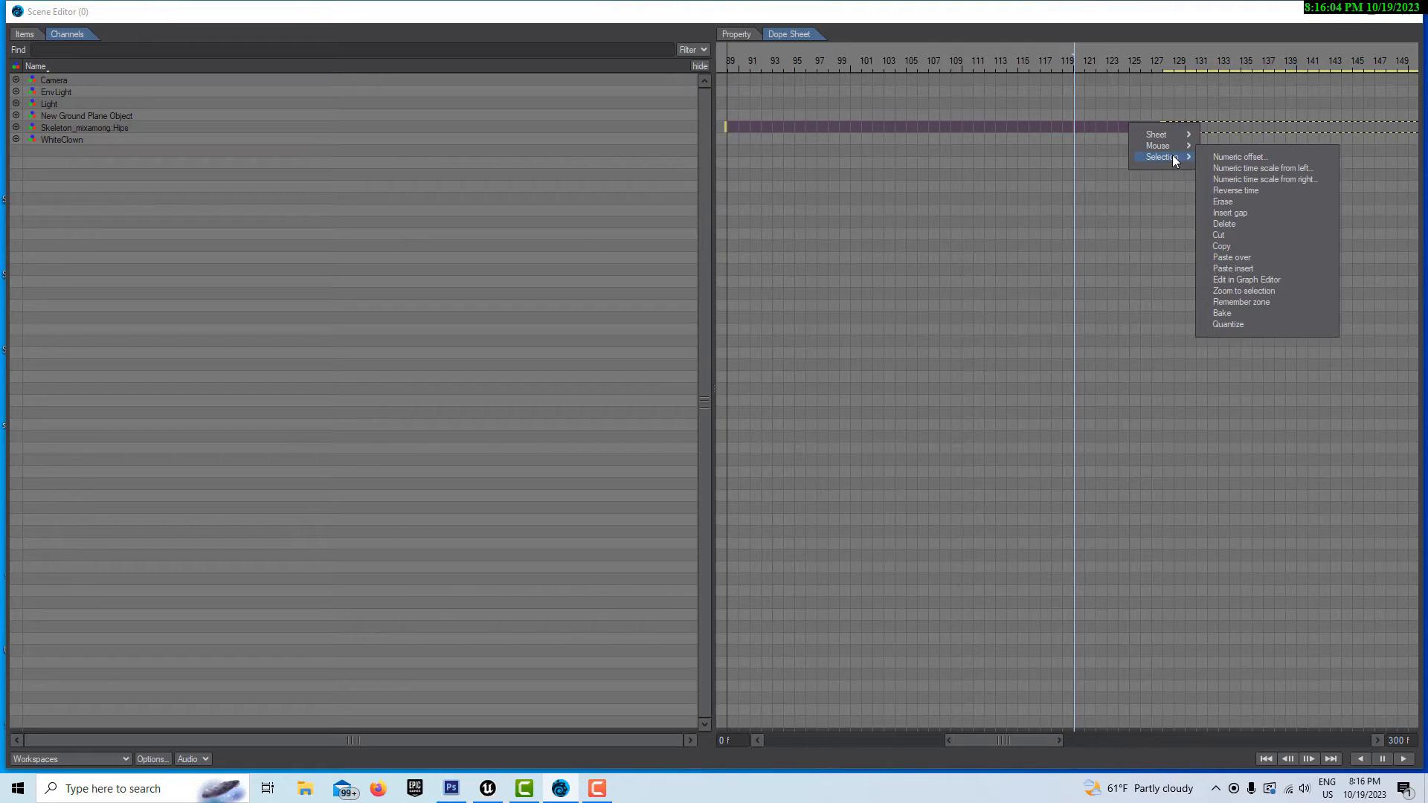
{"action": "left_click", "coordinate": [1235, 269]}
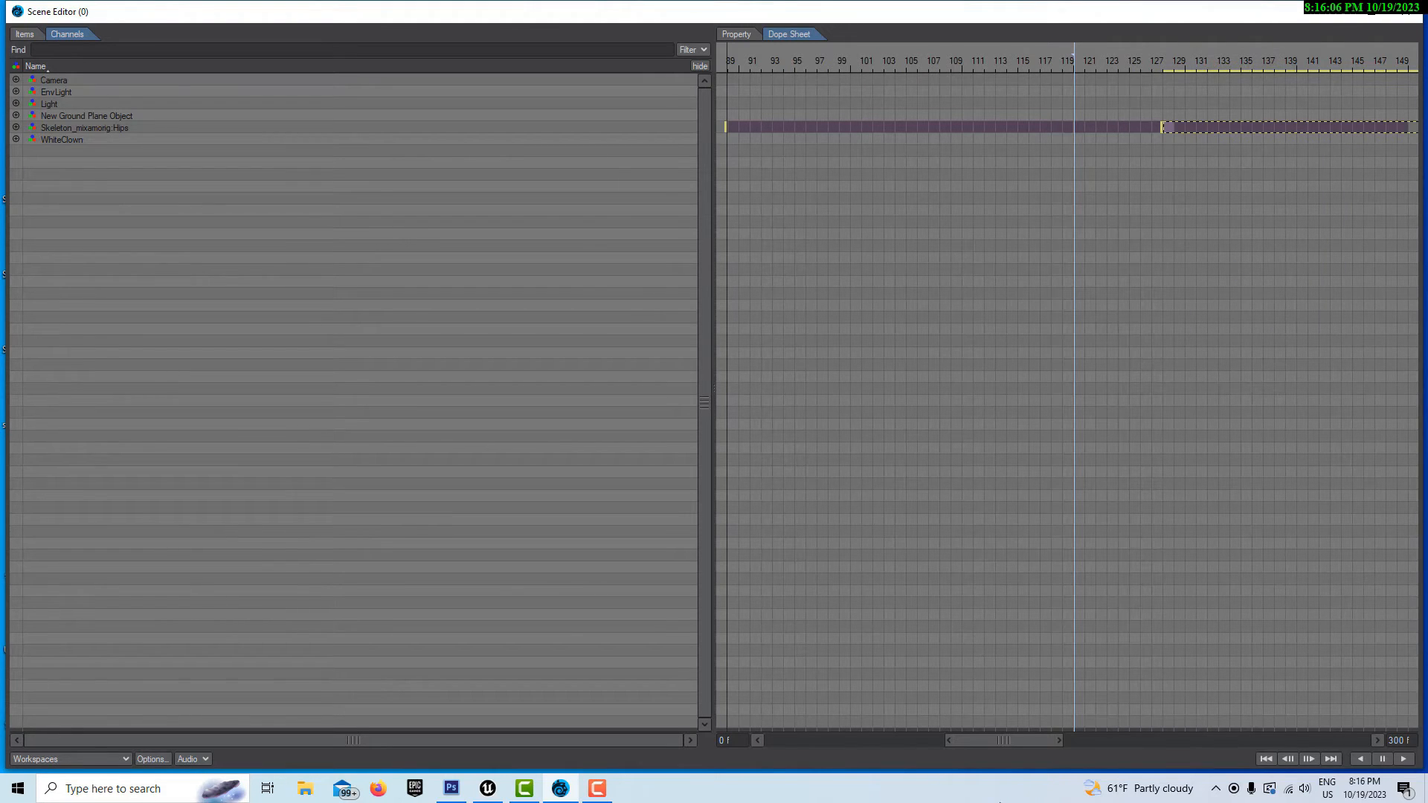
Step: Trim the row selection to end at the last pasted keyframe, and set the timeline's last frame to 191
{"action": "left_click_drag", "start_coordinate": [1011, 739], "coordinate": [1186, 704]}
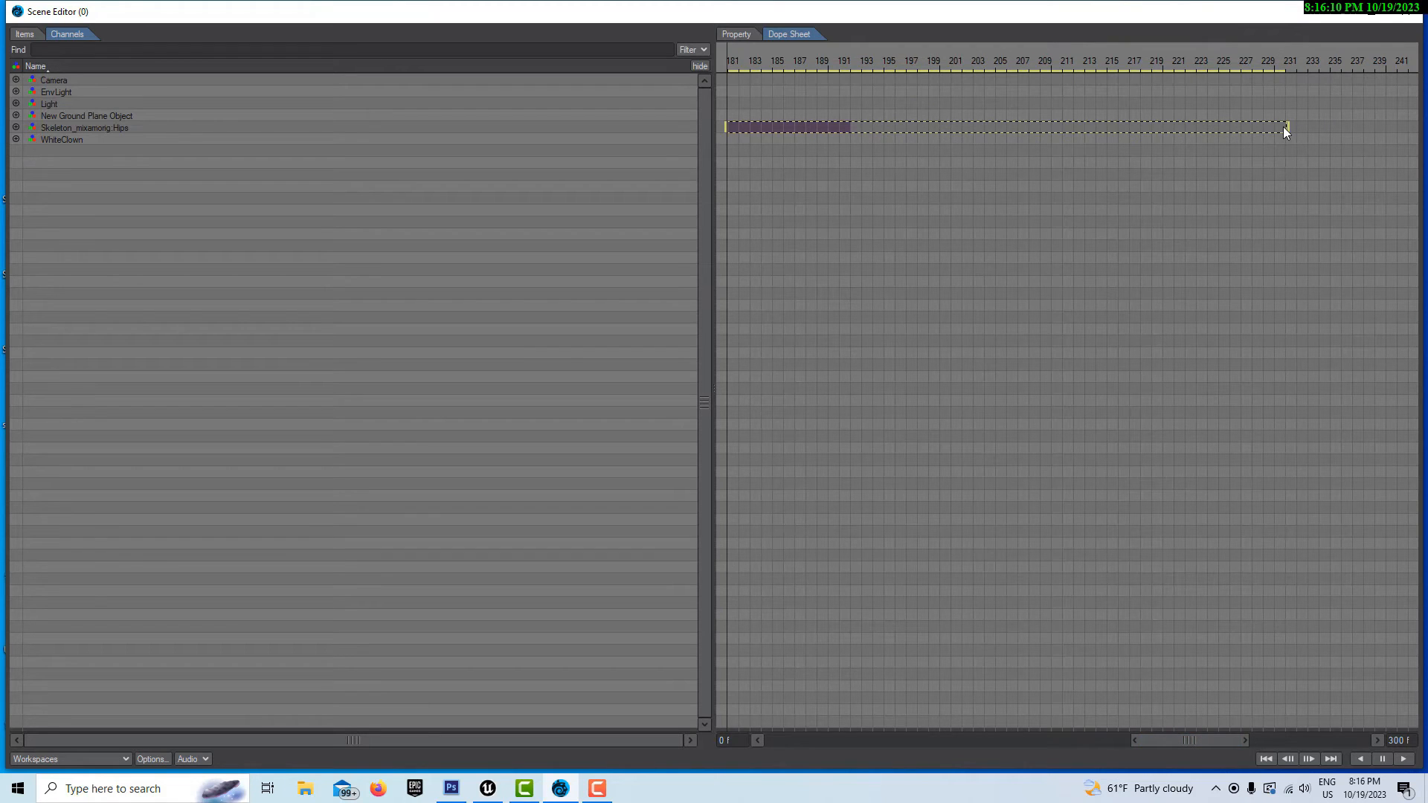
{"action": "left_click_drag", "start_coordinate": [1284, 127], "coordinate": [869, 138]}
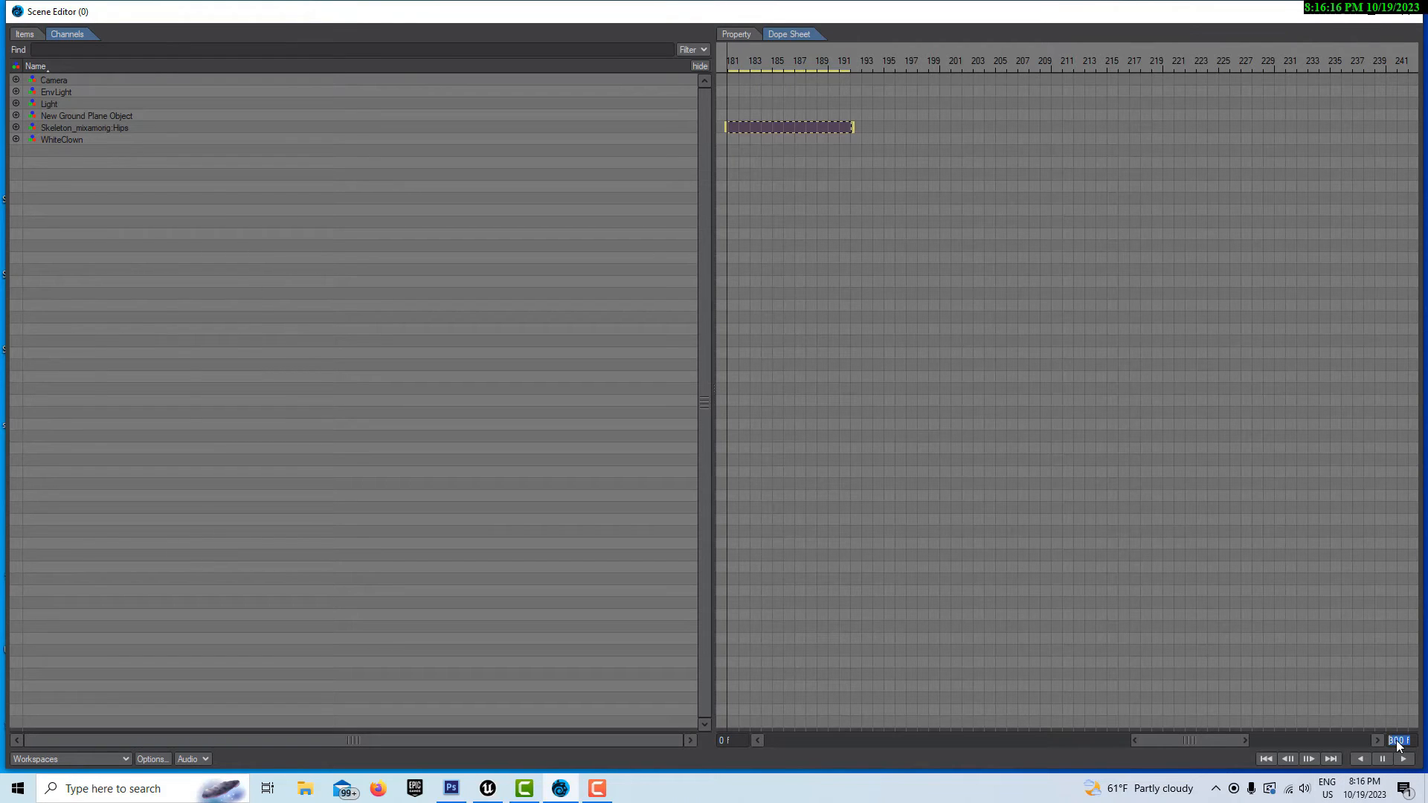
{"action": "type", "text": "191"}
{"action": "key", "text": "Return"}
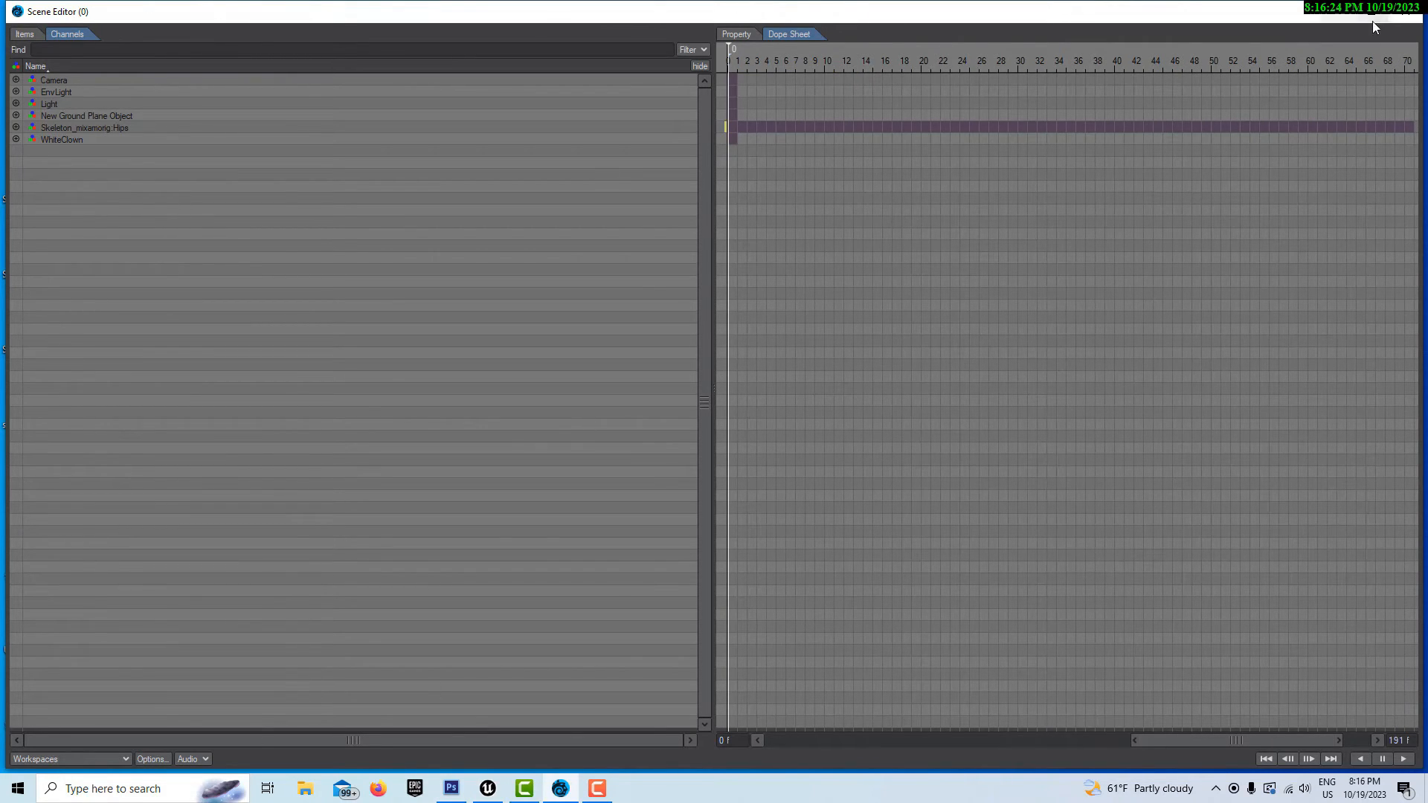
Step: Minimize the Scene Editor, play the extended walk animation in the Layout viewport and pause it
{"action": "left_click", "coordinate": [1336, 12]}
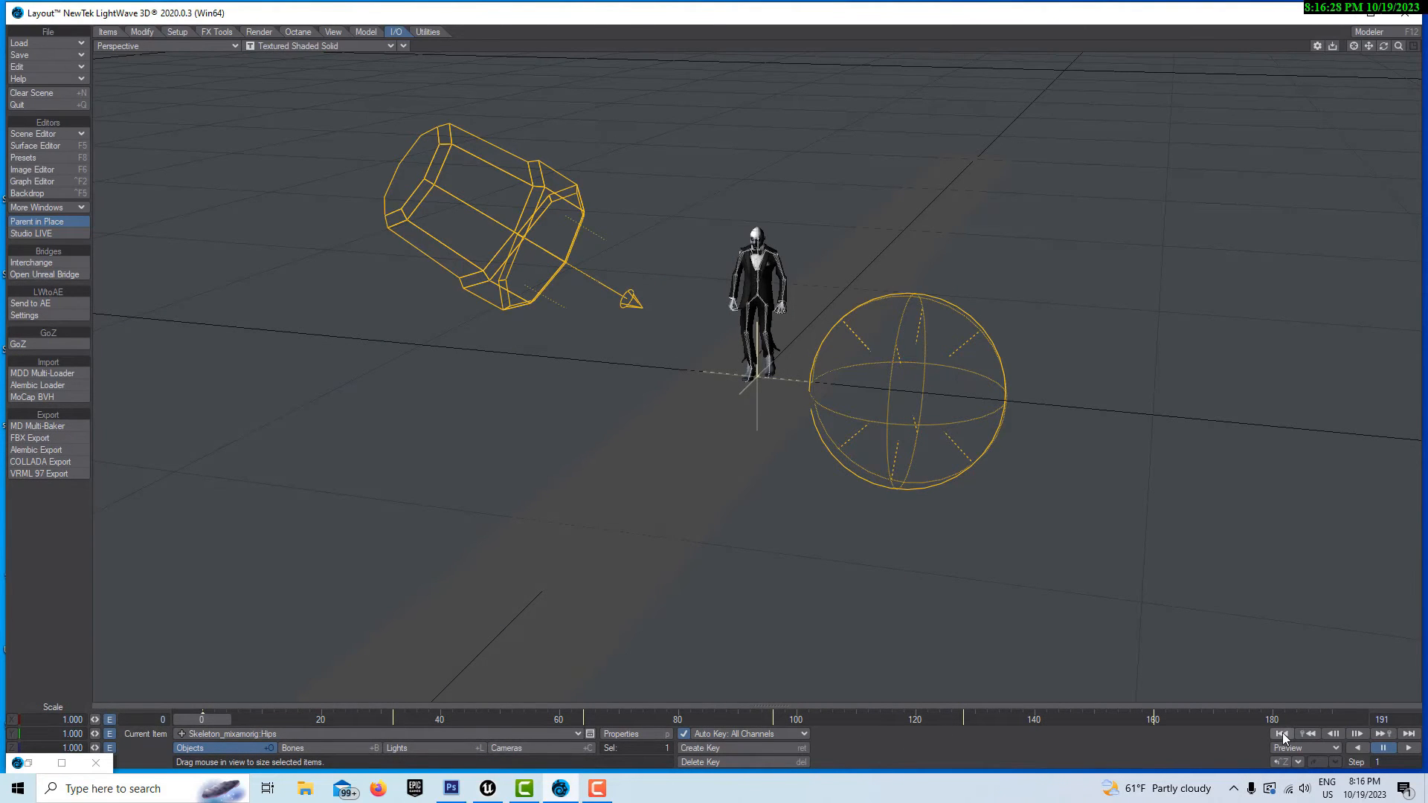
{"action": "left_click", "coordinate": [1409, 749]}
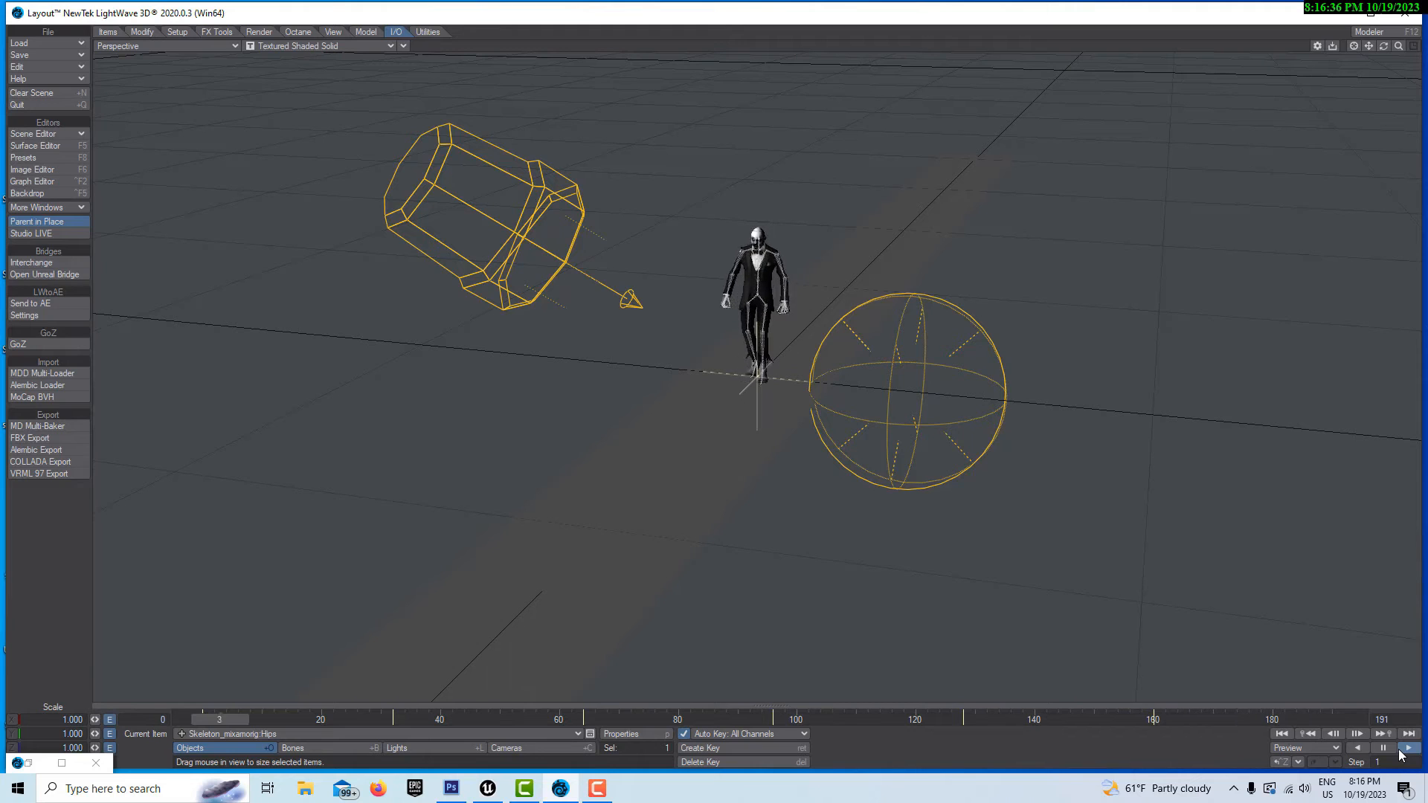
{"action": "left_click", "coordinate": [1382, 748]}
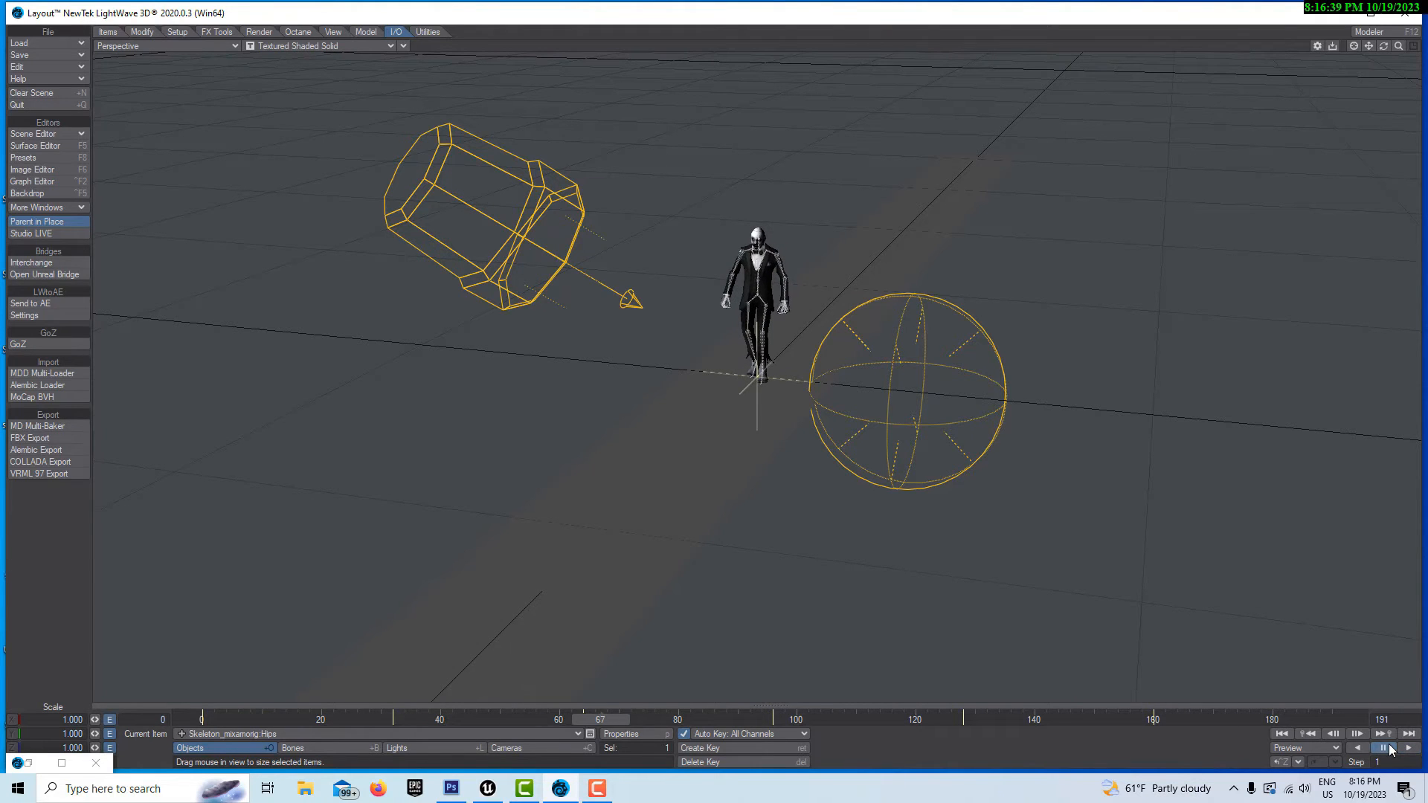
Step: Add a null object to the scene, keeping the default name Null
{"action": "left_click", "coordinate": [110, 33]}
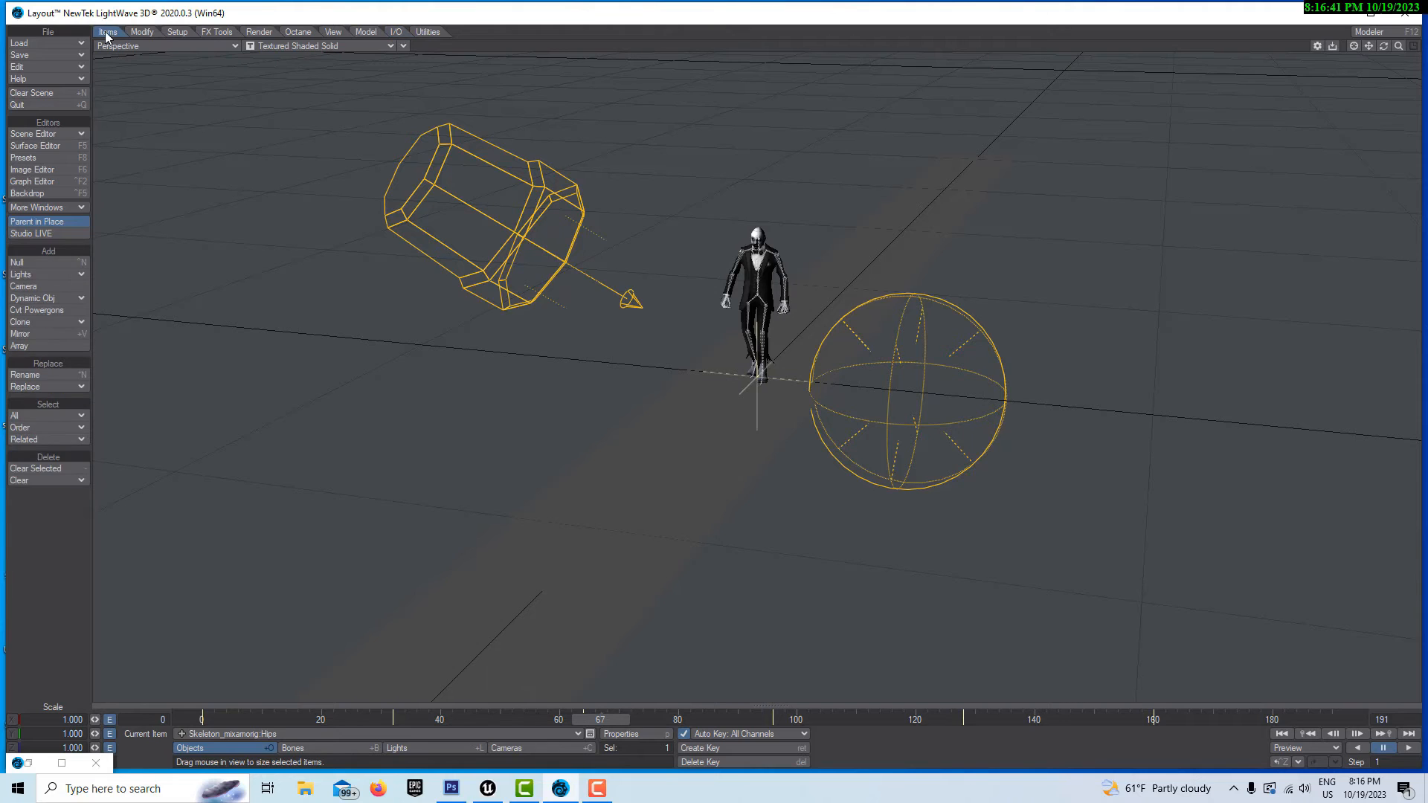
{"action": "left_click", "coordinate": [64, 263]}
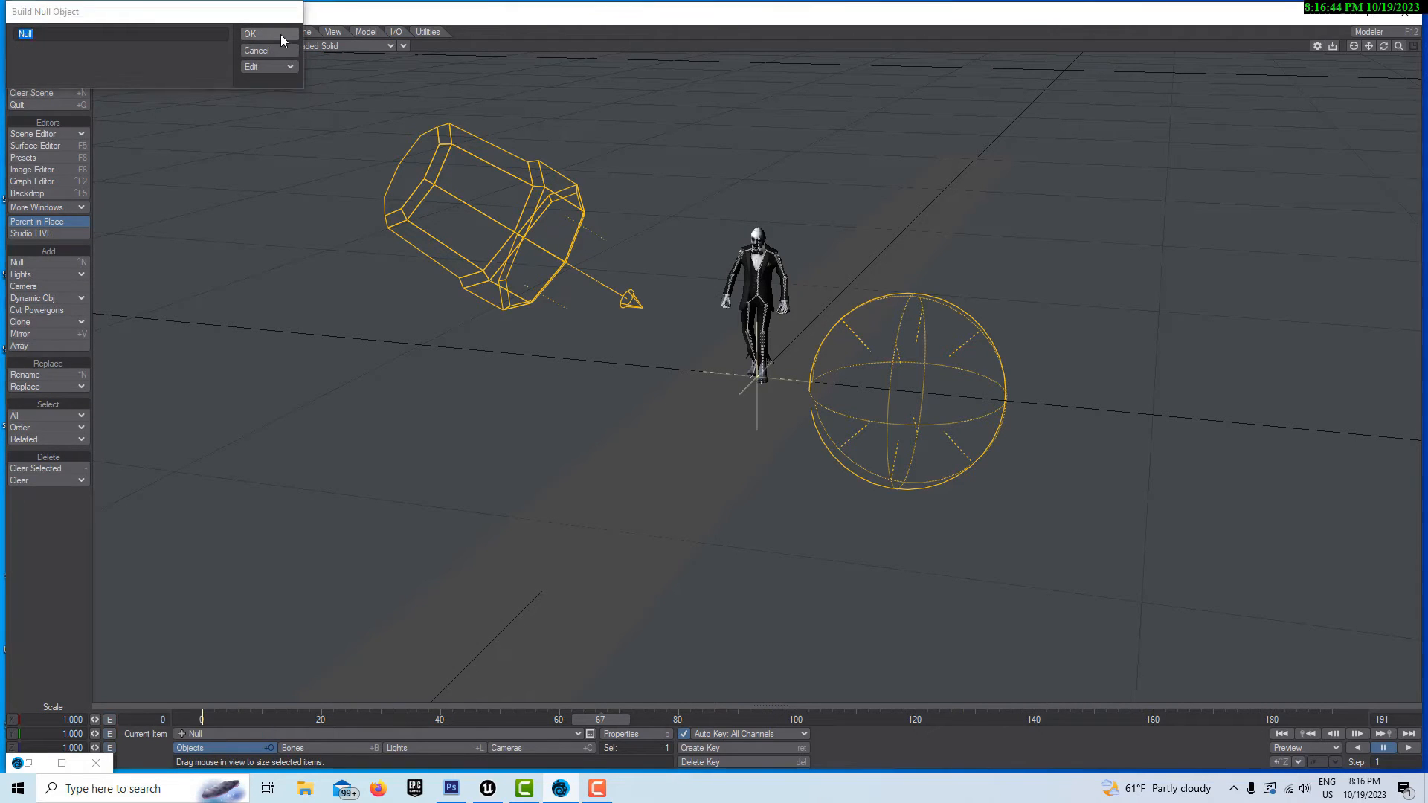
{"action": "left_click", "coordinate": [280, 34]}
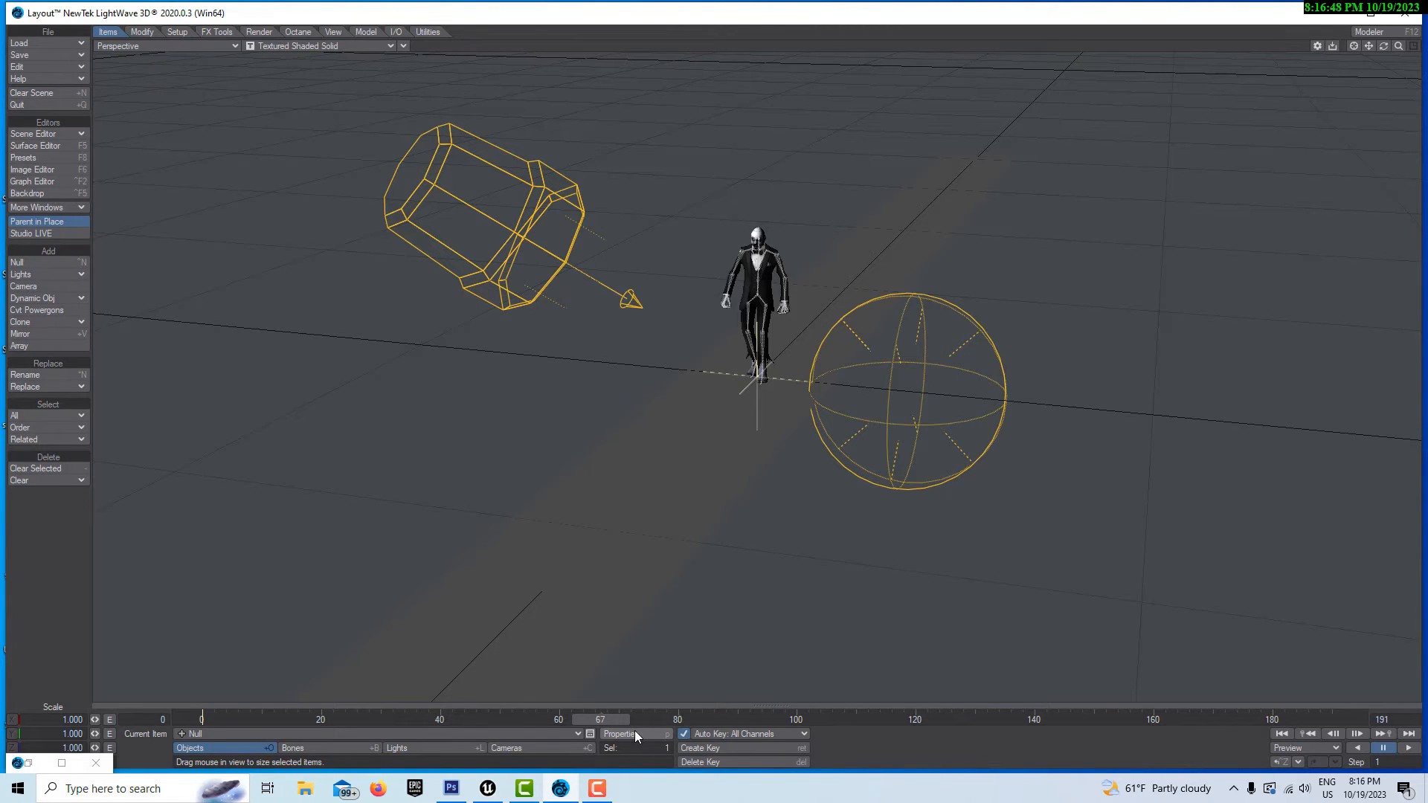
Step: Parent the Skeleton_mixamorig:Hips object to the Null through its motion options
{"action": "left_click", "coordinate": [575, 734]}
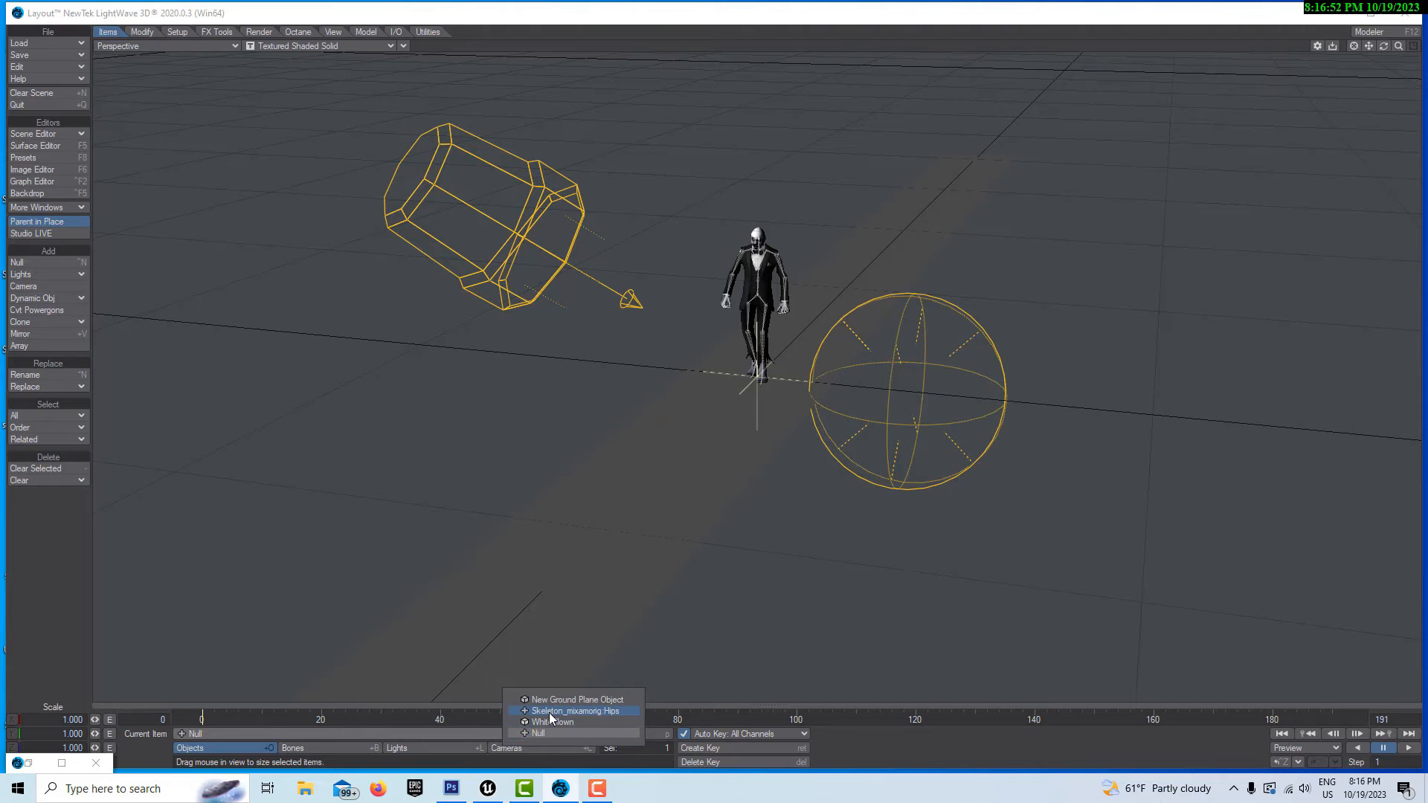
{"action": "left_click", "coordinate": [552, 713]}
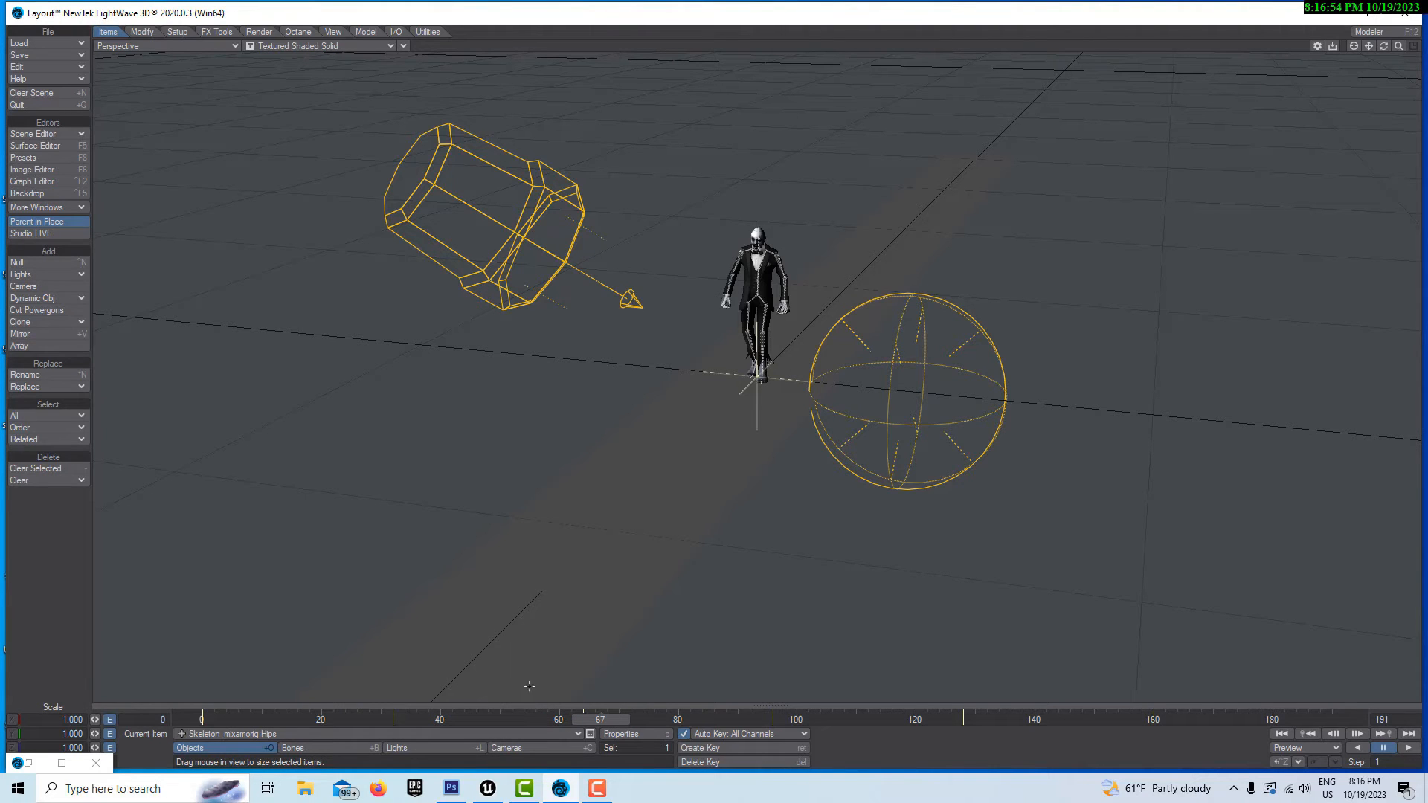
{"action": "key", "text": "m"}
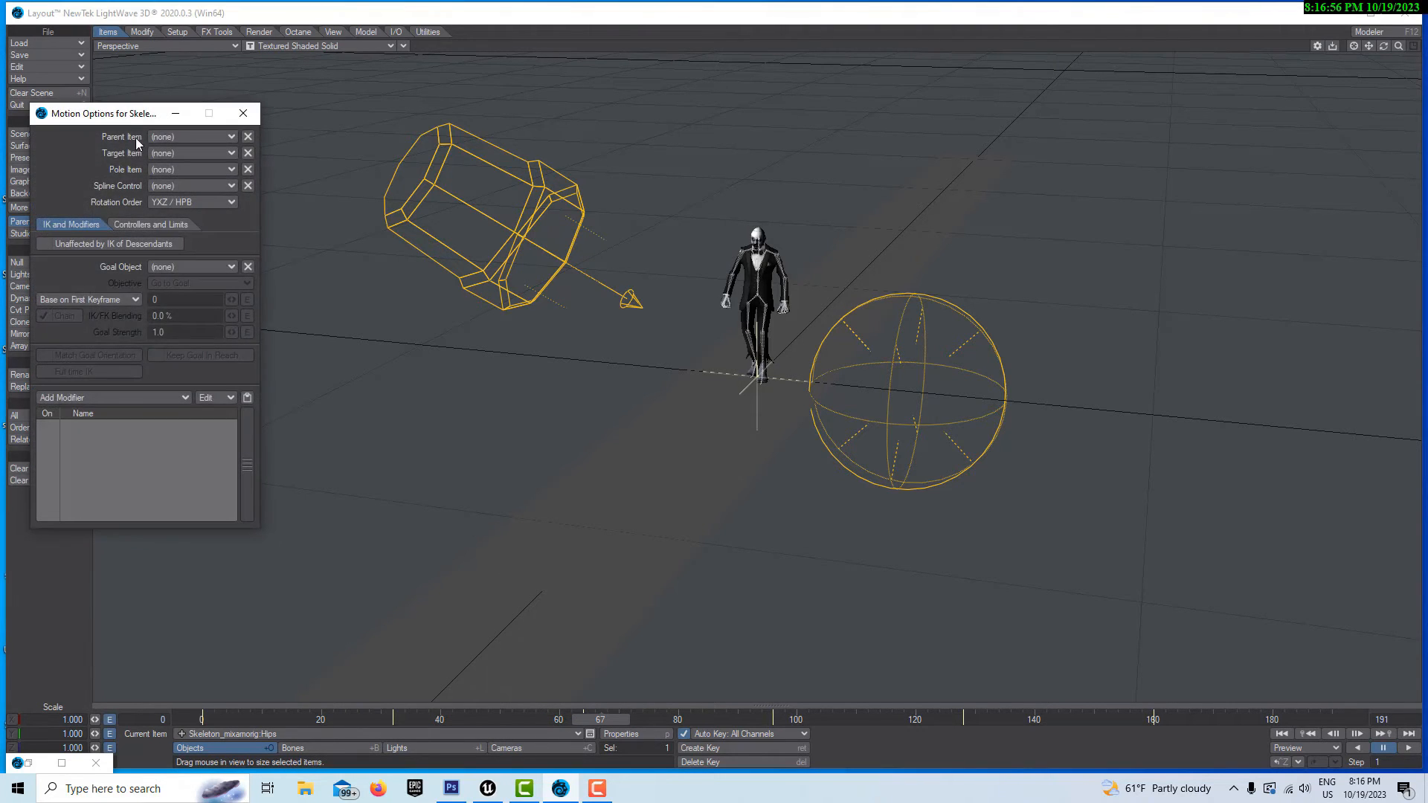
{"action": "left_click", "coordinate": [227, 137]}
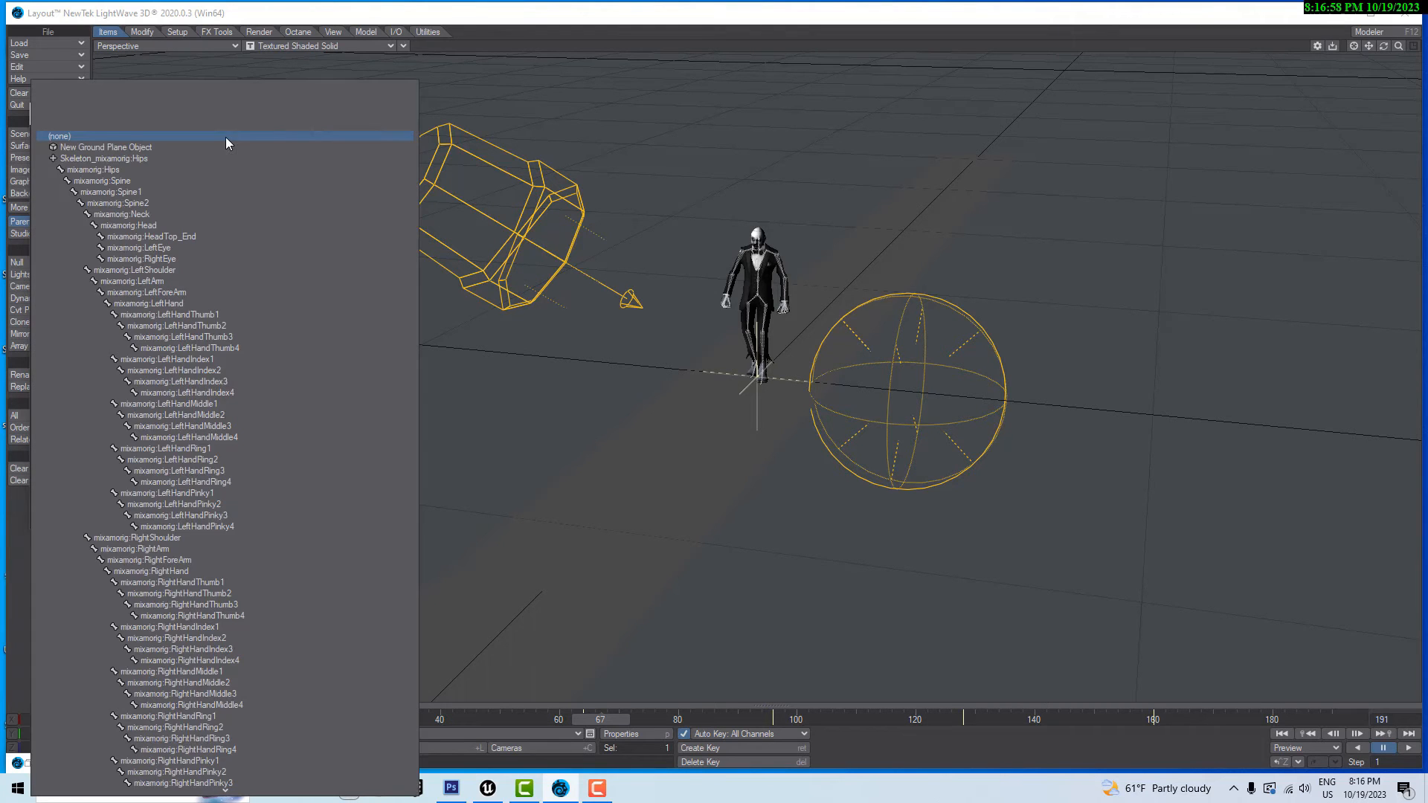
{"action": "scroll", "coordinate": [198, 510], "scroll_direction": "down", "scroll_amount": 15}
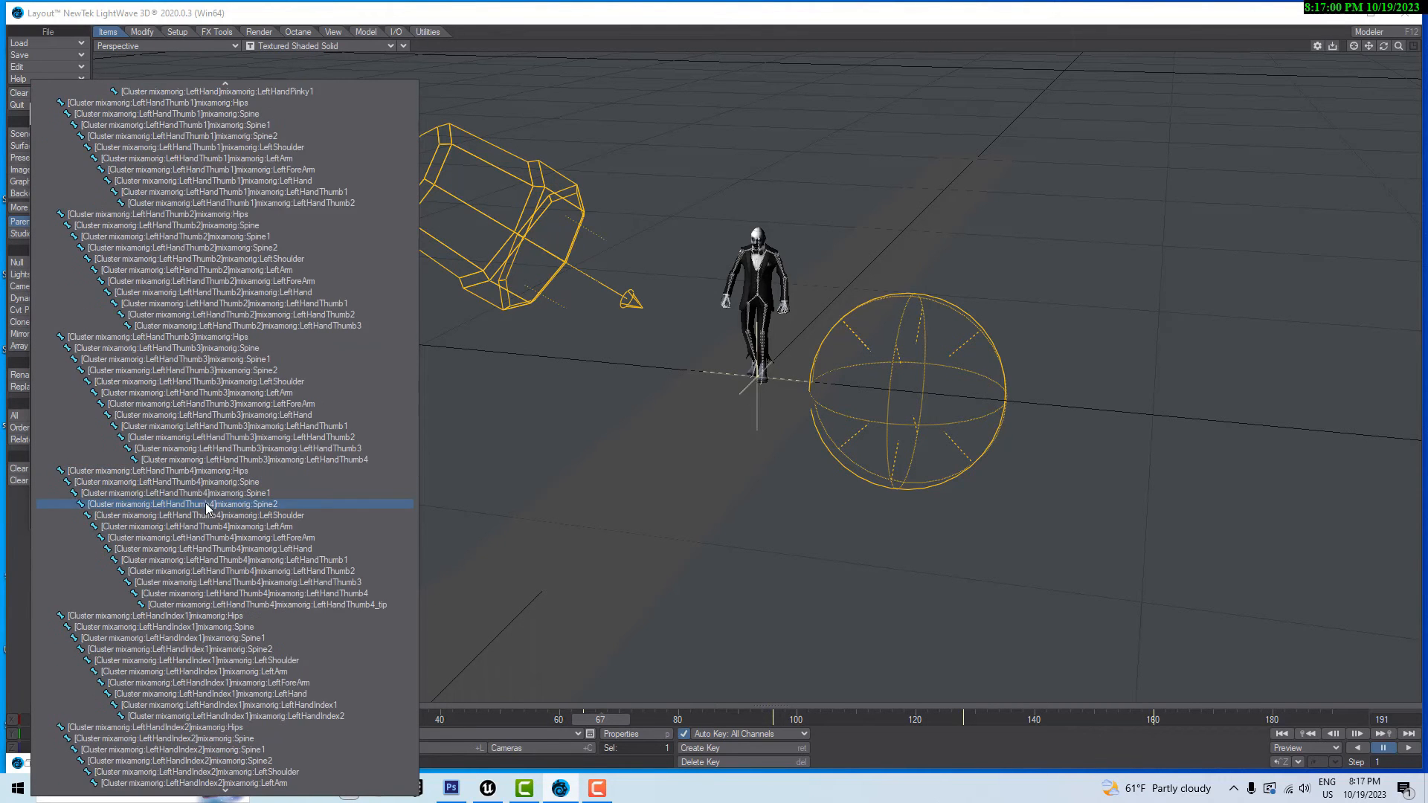
{"action": "scroll", "coordinate": [198, 511], "scroll_direction": "down", "scroll_amount": 20}
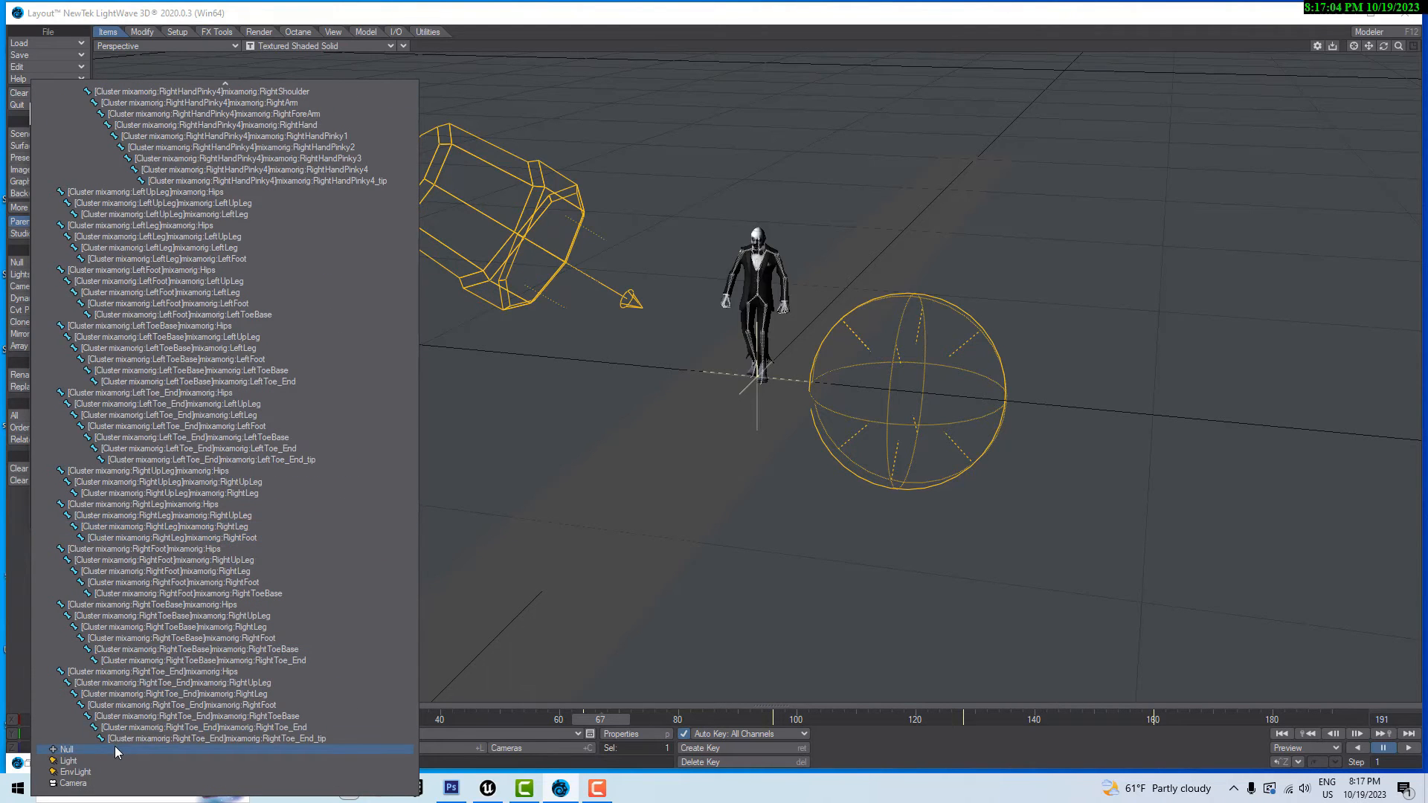
{"action": "left_click", "coordinate": [114, 747]}
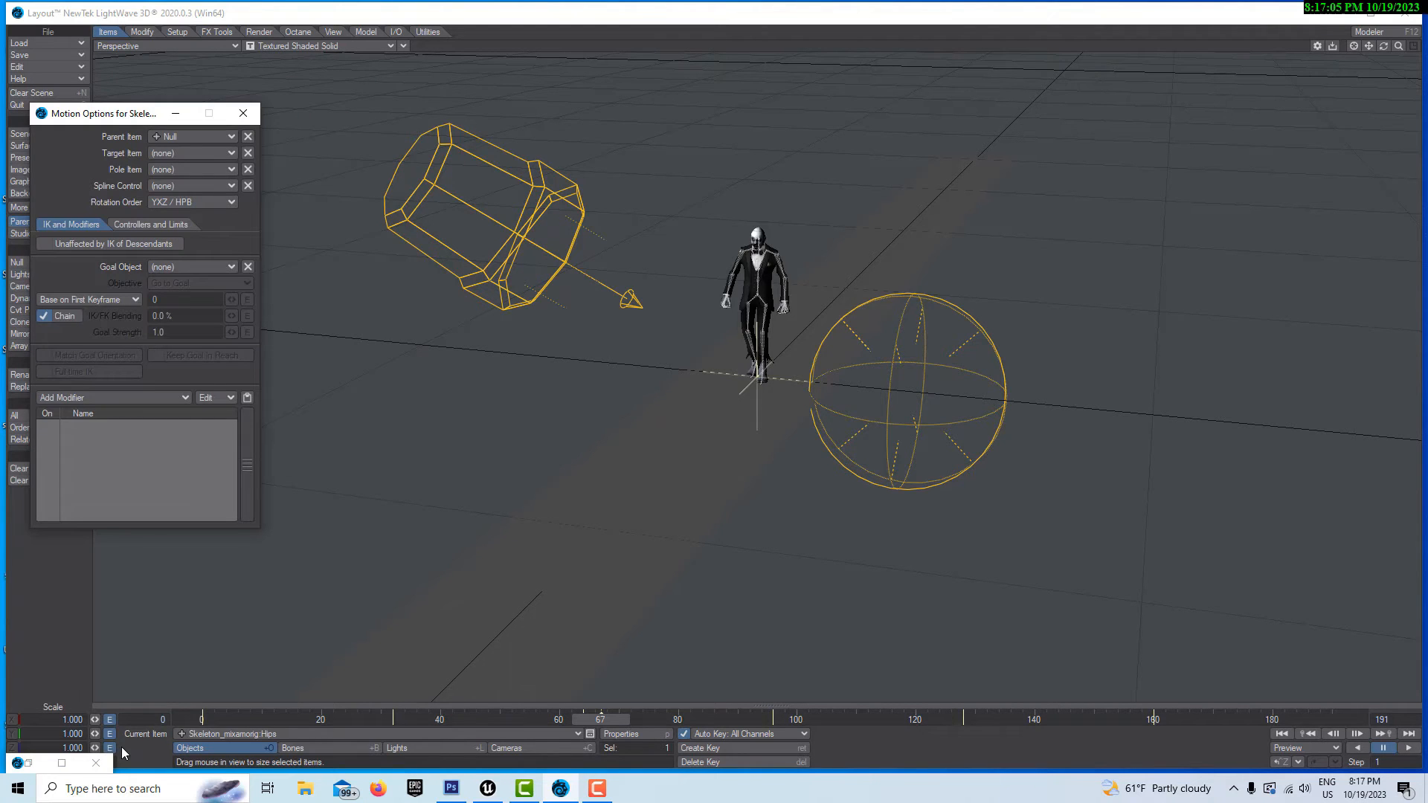
{"action": "left_click", "coordinate": [244, 113]}
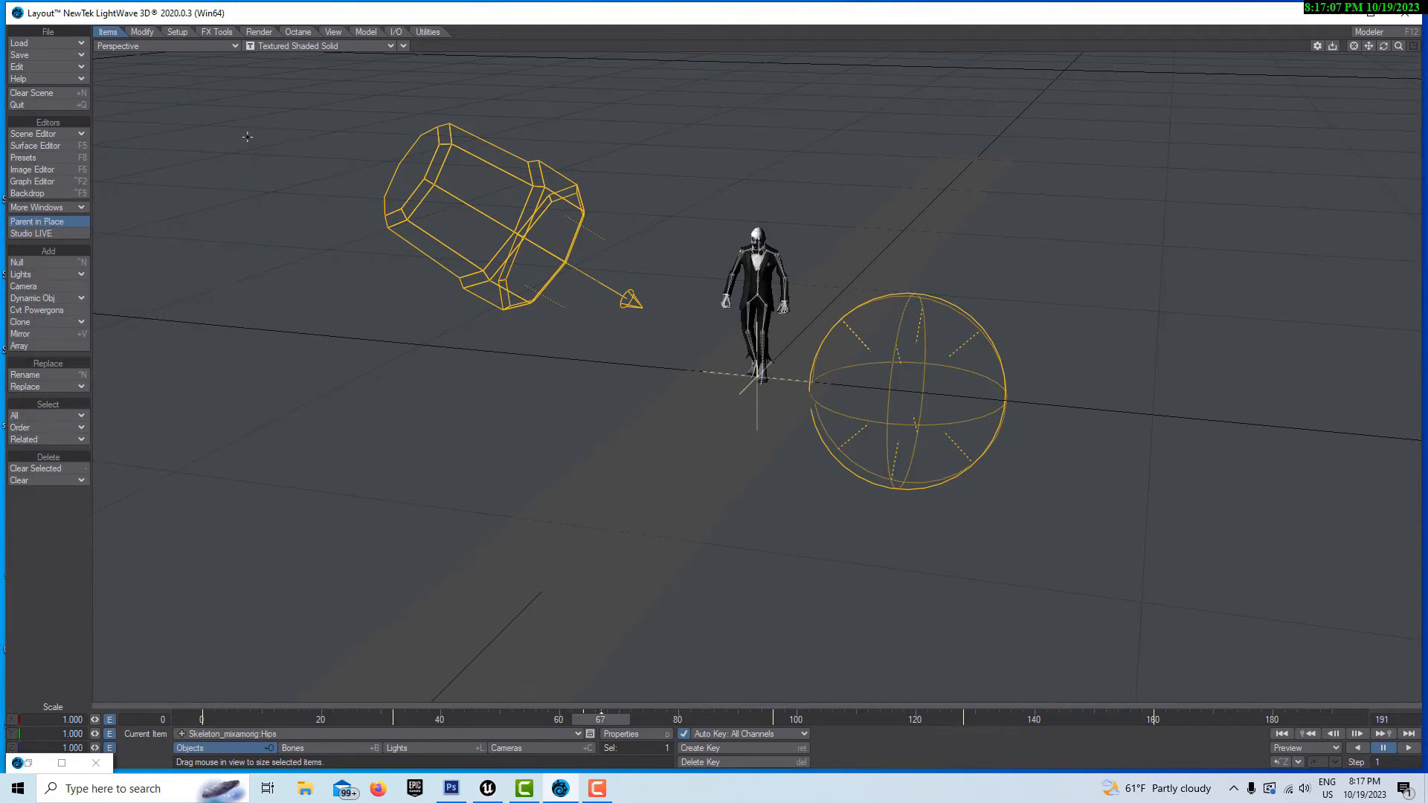
Step: Make the Null the current item and go to frame 0
{"action": "left_click", "coordinate": [570, 729]}
{"action": "left_click", "coordinate": [547, 750]}
{"action": "key", "text": "h"}
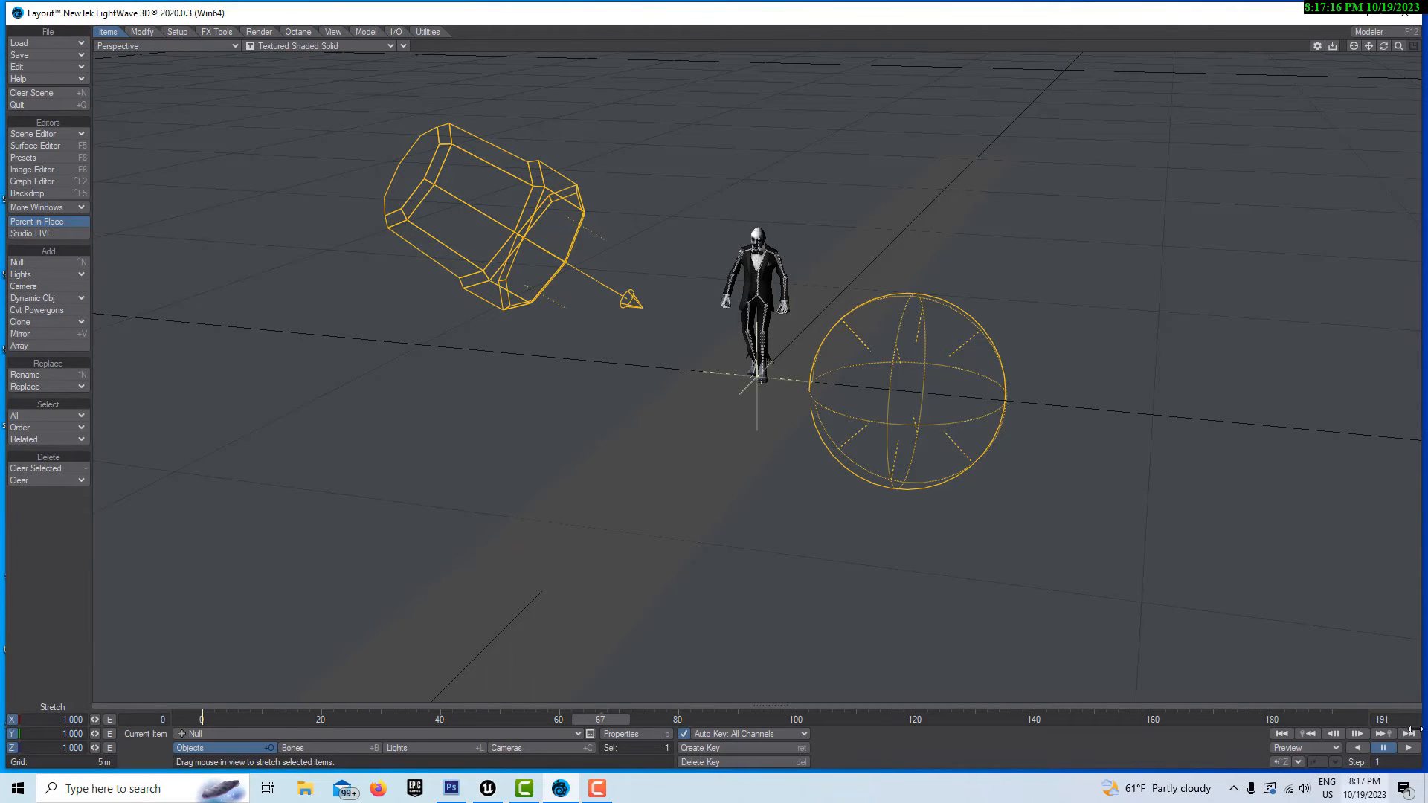
{"action": "left_click", "coordinate": [1279, 732]}
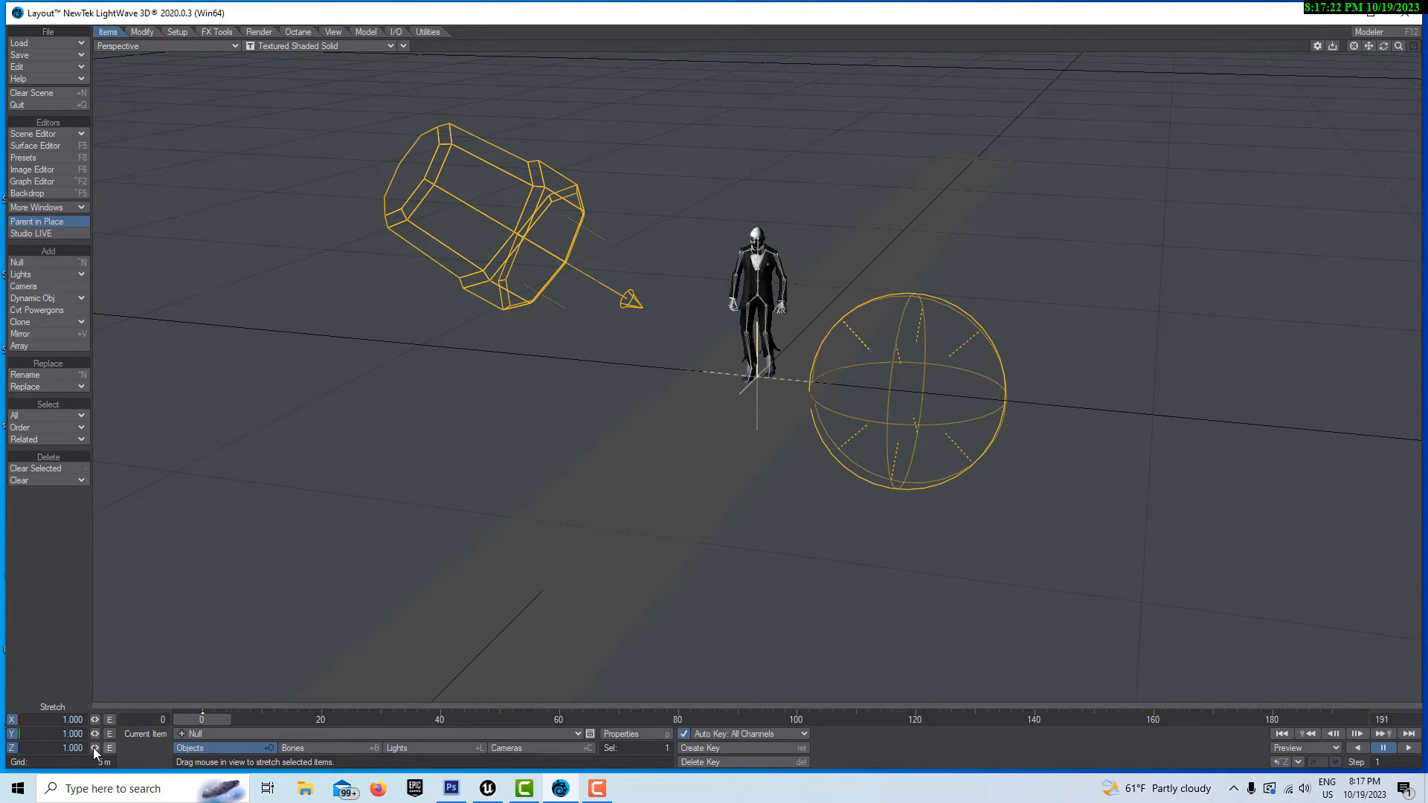
{"action": "left_click_drag", "start_coordinate": [97, 747], "coordinate": [97, 747]}
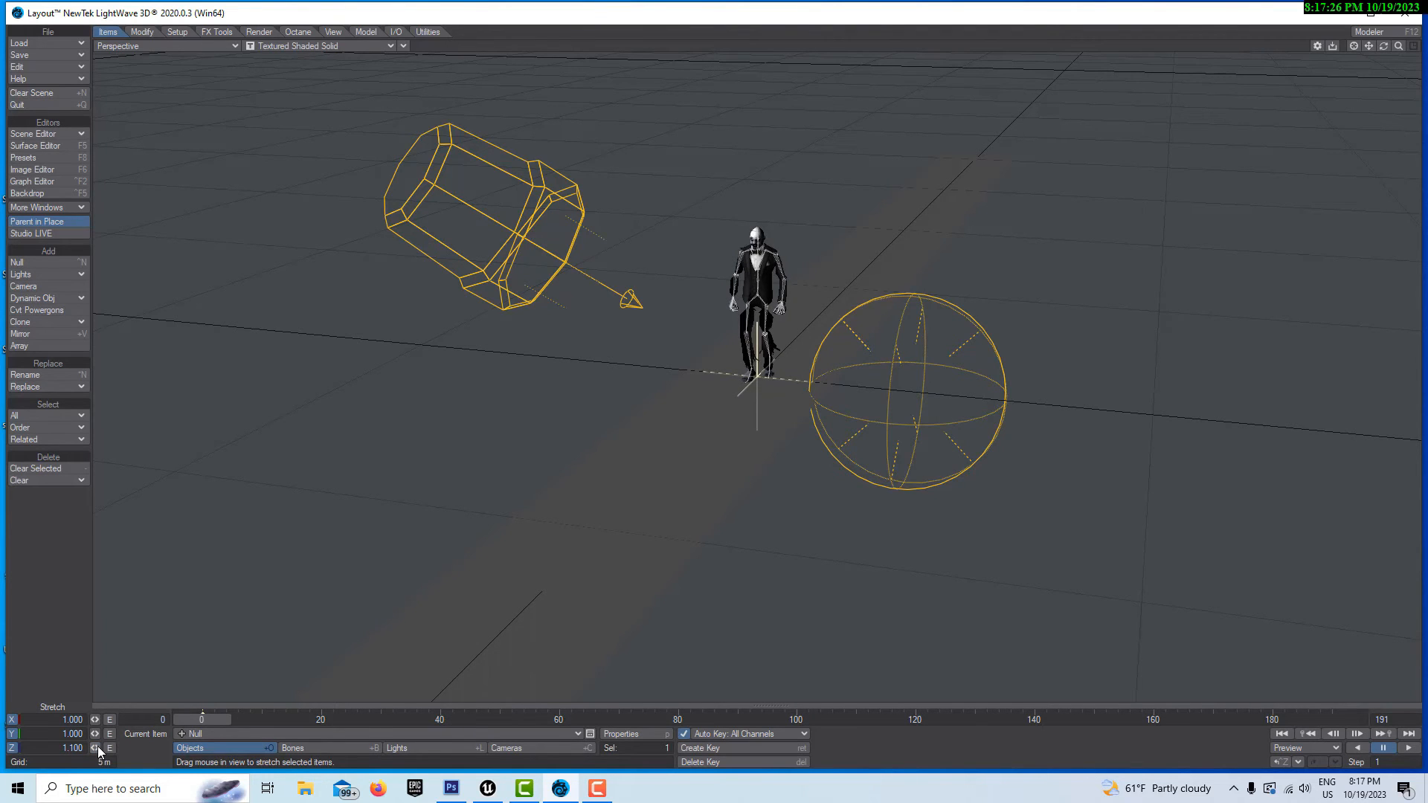
{"action": "left_click", "coordinate": [73, 748]}
{"action": "type", "text": "1"}
{"action": "key", "text": "Return"}
Step: Move the Null along Z to about 13.25 m at frame 0 and play the animation
{"action": "key", "text": "t"}
{"action": "left_click_drag", "start_coordinate": [95, 747], "coordinate": [204, 748]}
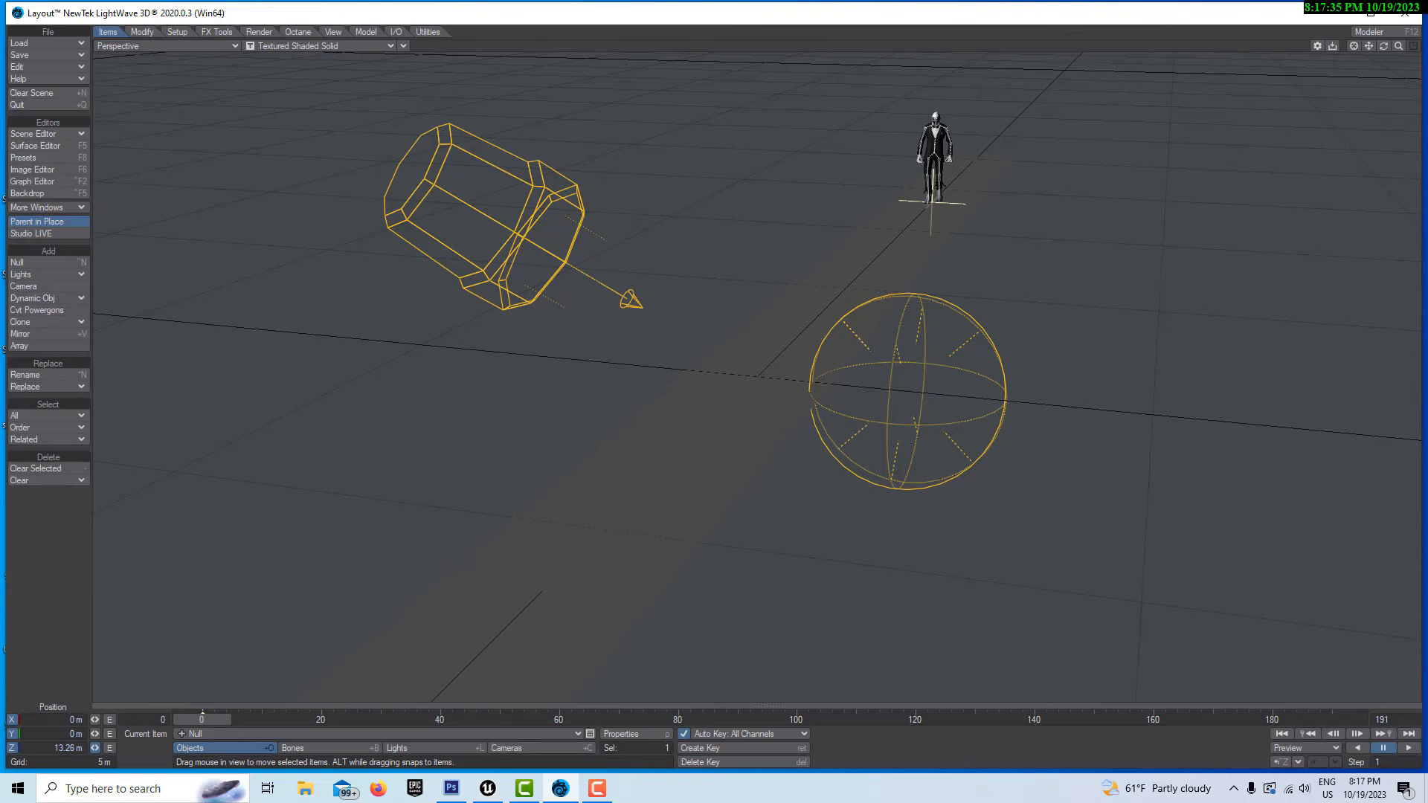
{"action": "left_click", "coordinate": [1408, 748]}
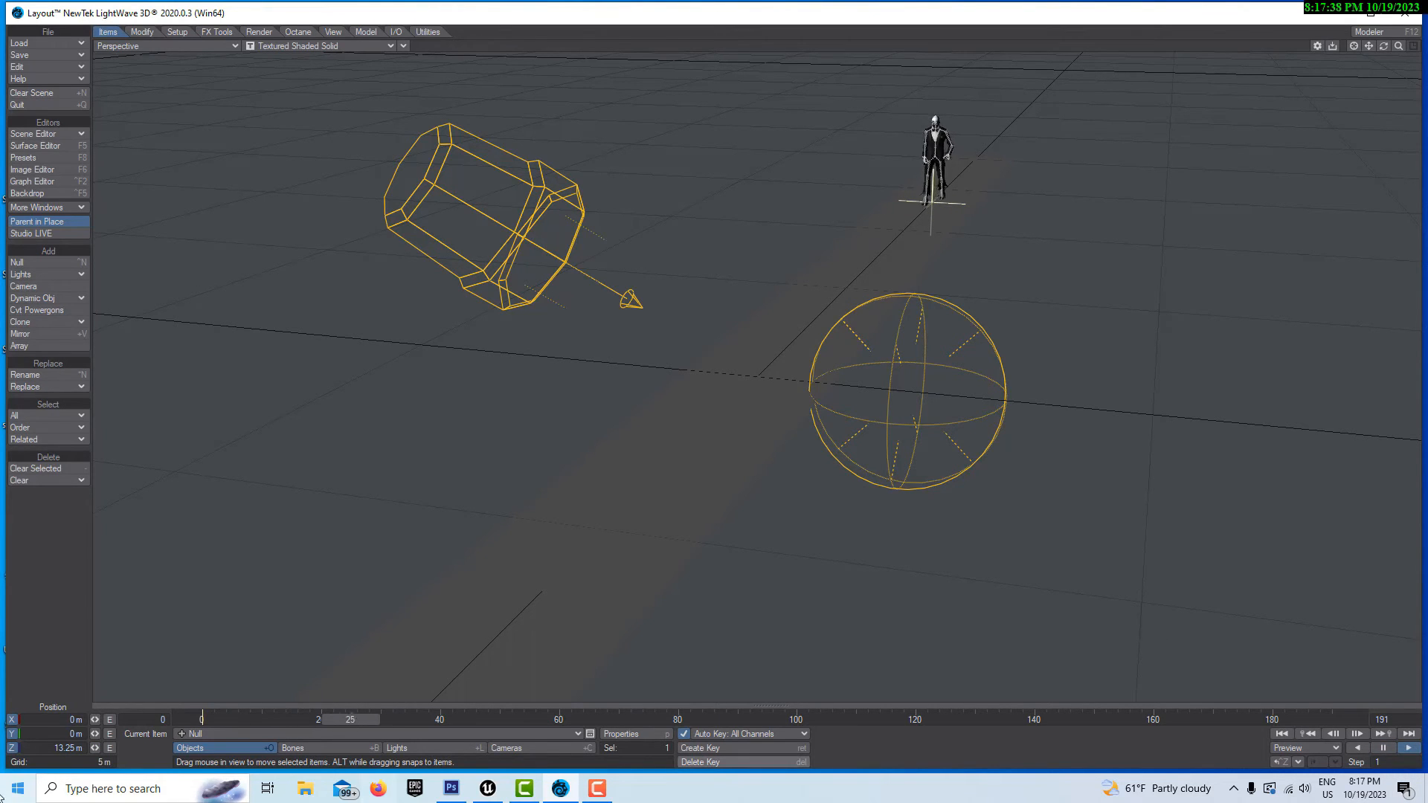
Step: At frame 191, move the Null along Z to about -1.96 m, and return to the first frame
{"action": "left_click", "coordinate": [1409, 735]}
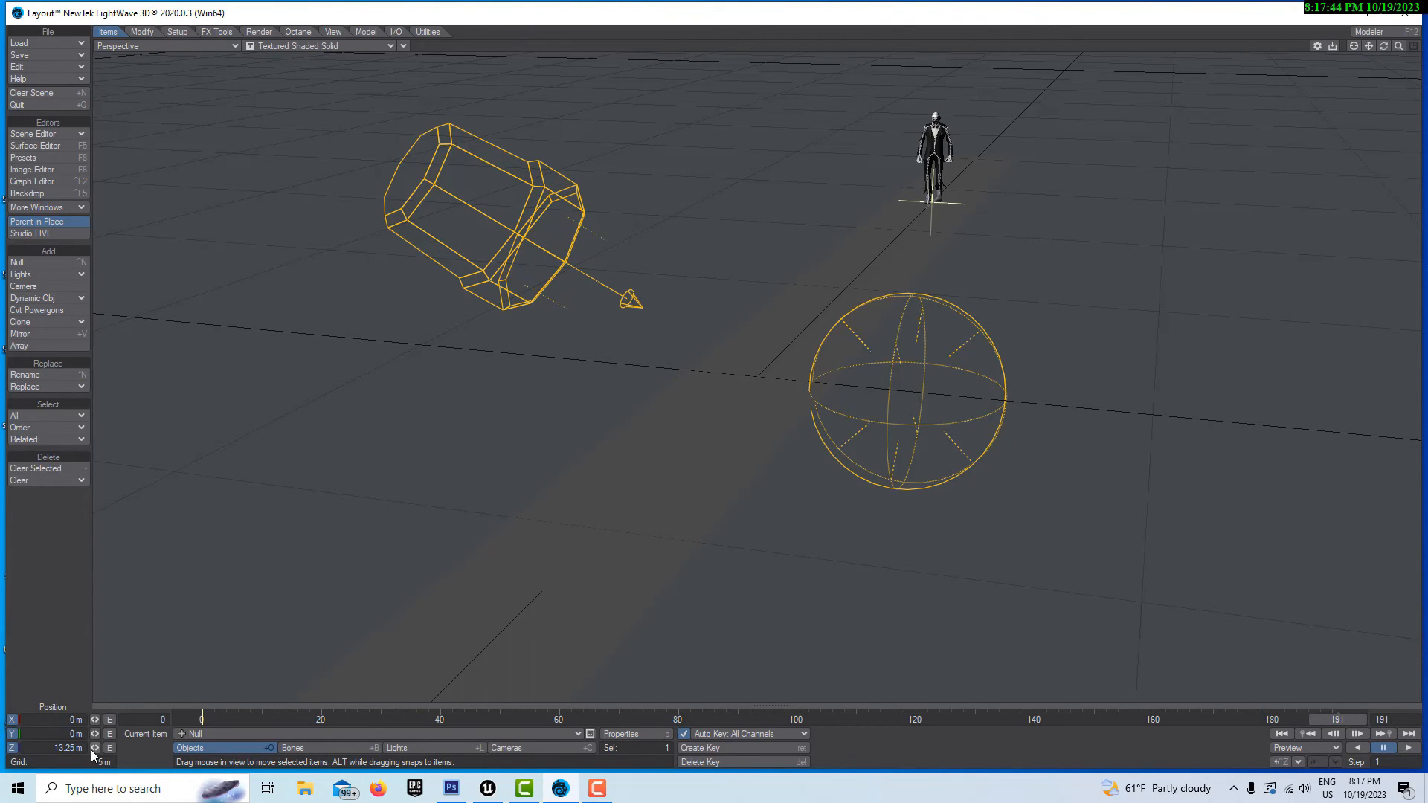
{"action": "left_click_drag", "start_coordinate": [95, 748], "coordinate": [10, 748]}
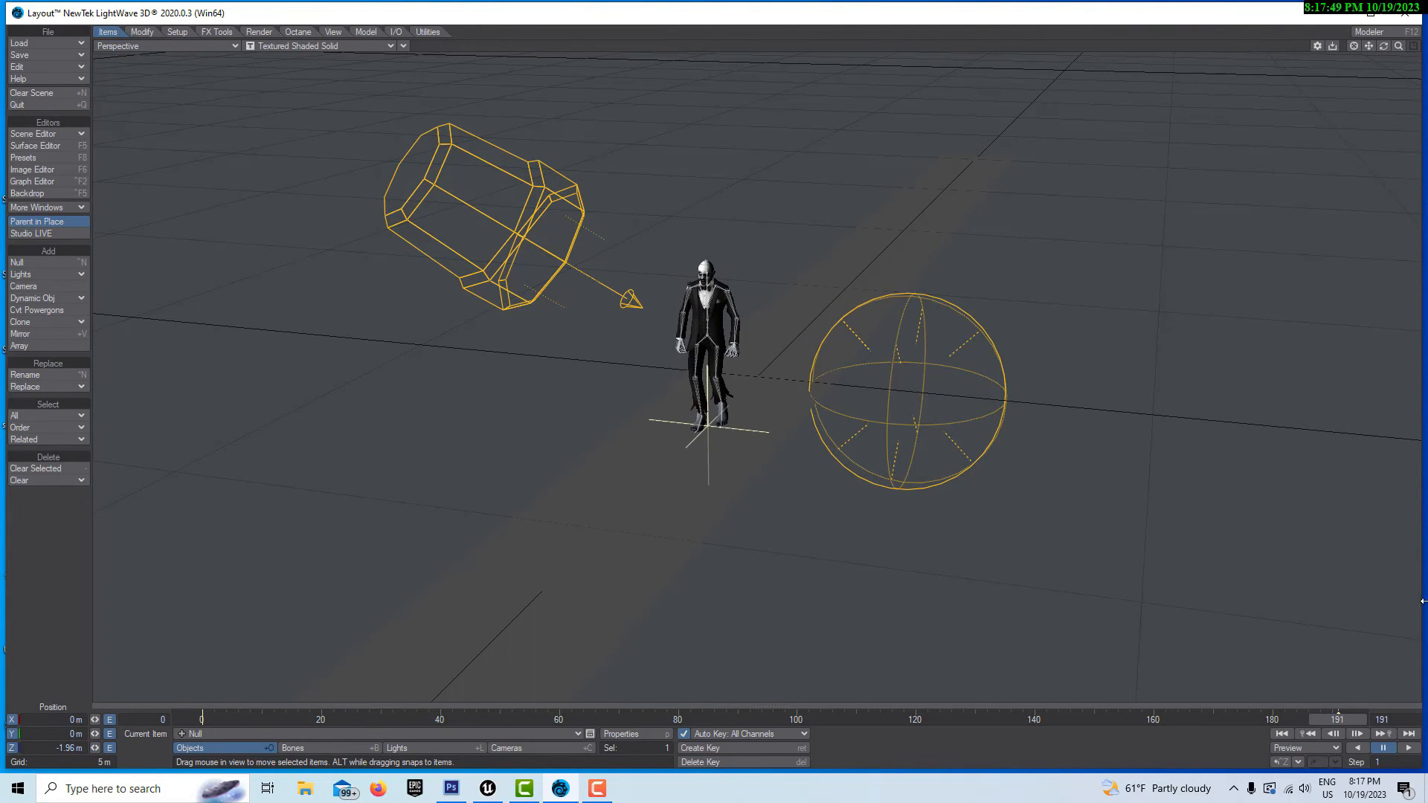
{"action": "left_click", "coordinate": [1281, 734]}
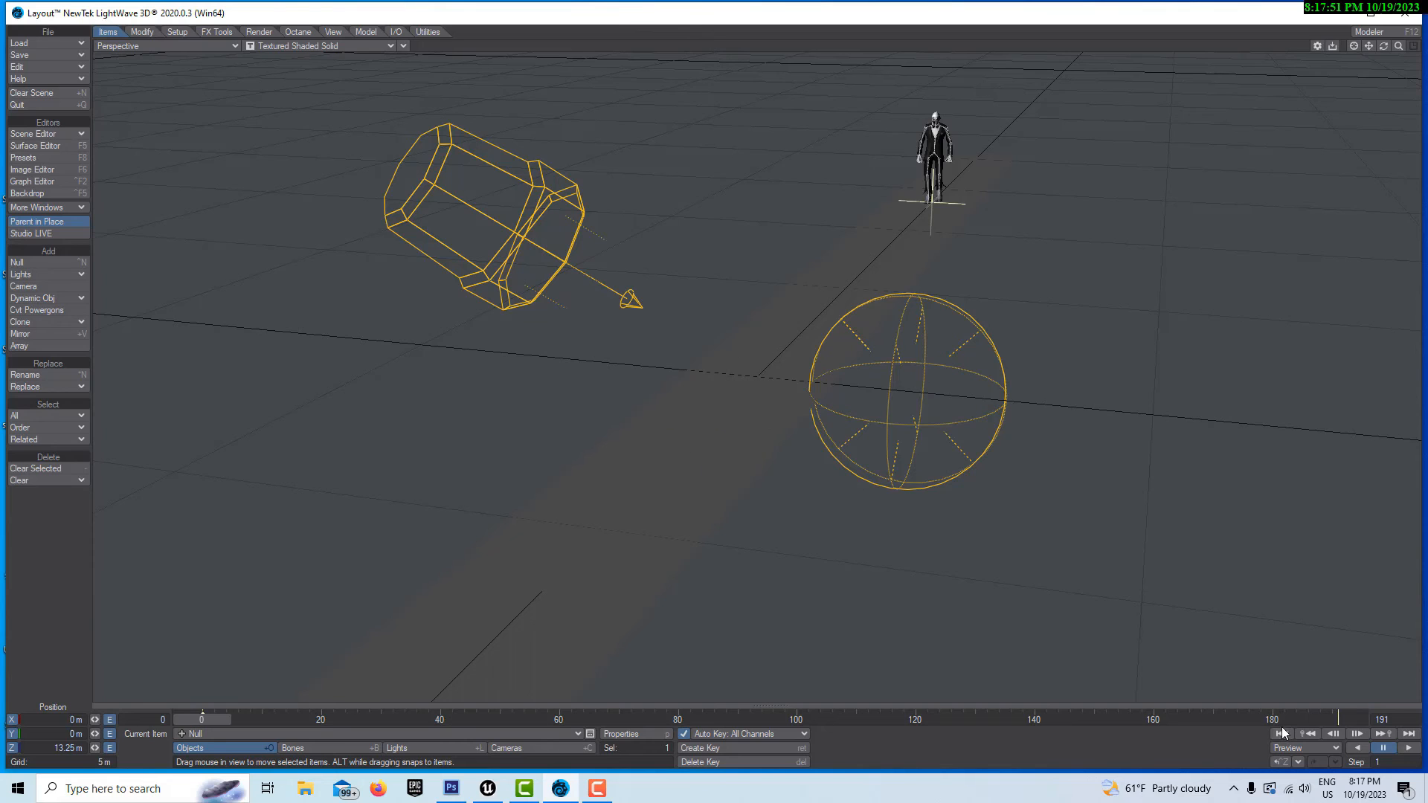
Step: Switch the Perspective viewport to VPR, play the walk and pause it around frame 51
{"action": "left_click", "coordinate": [387, 46]}
{"action": "left_click", "coordinate": [367, 113]}
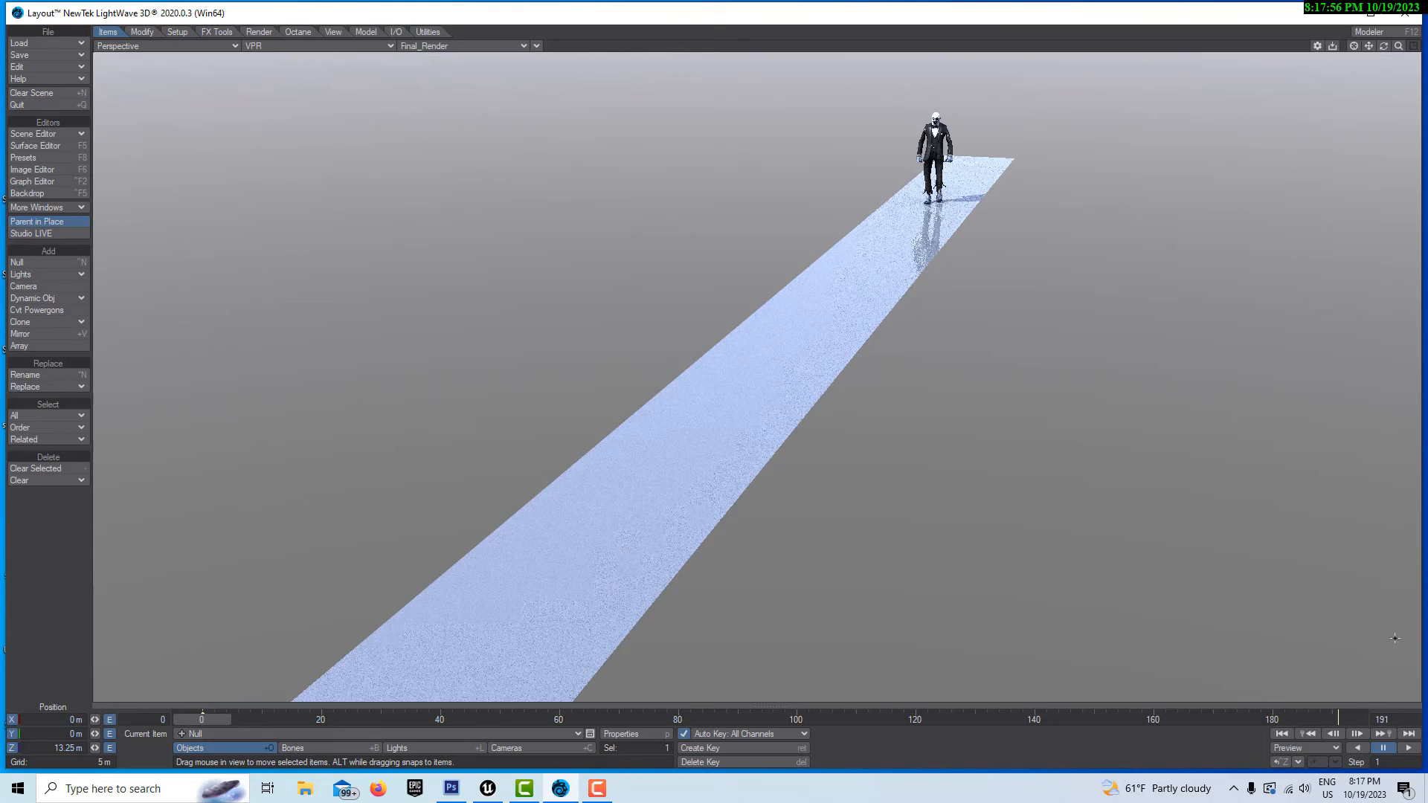
{"action": "left_click", "coordinate": [1409, 748]}
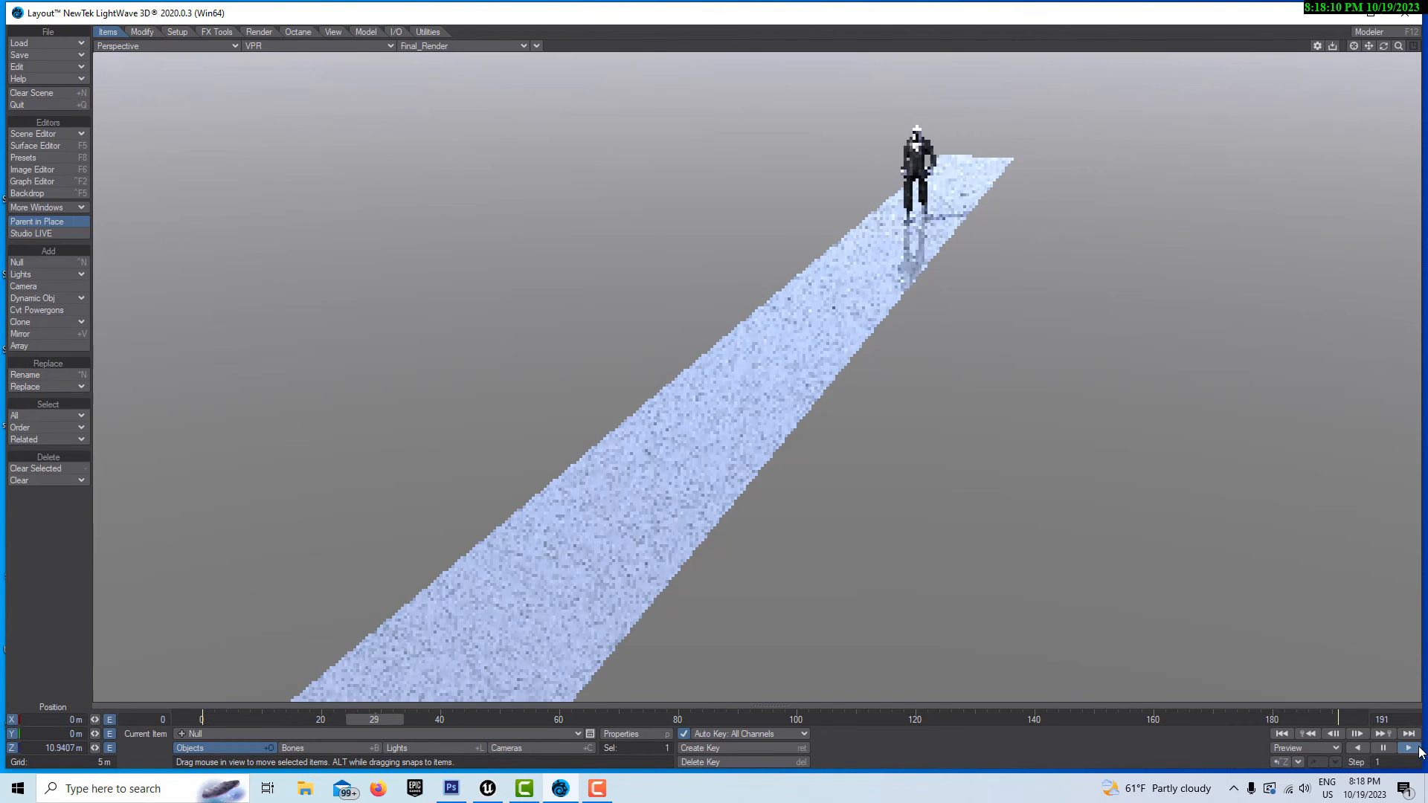
{"action": "left_click", "coordinate": [1382, 748]}
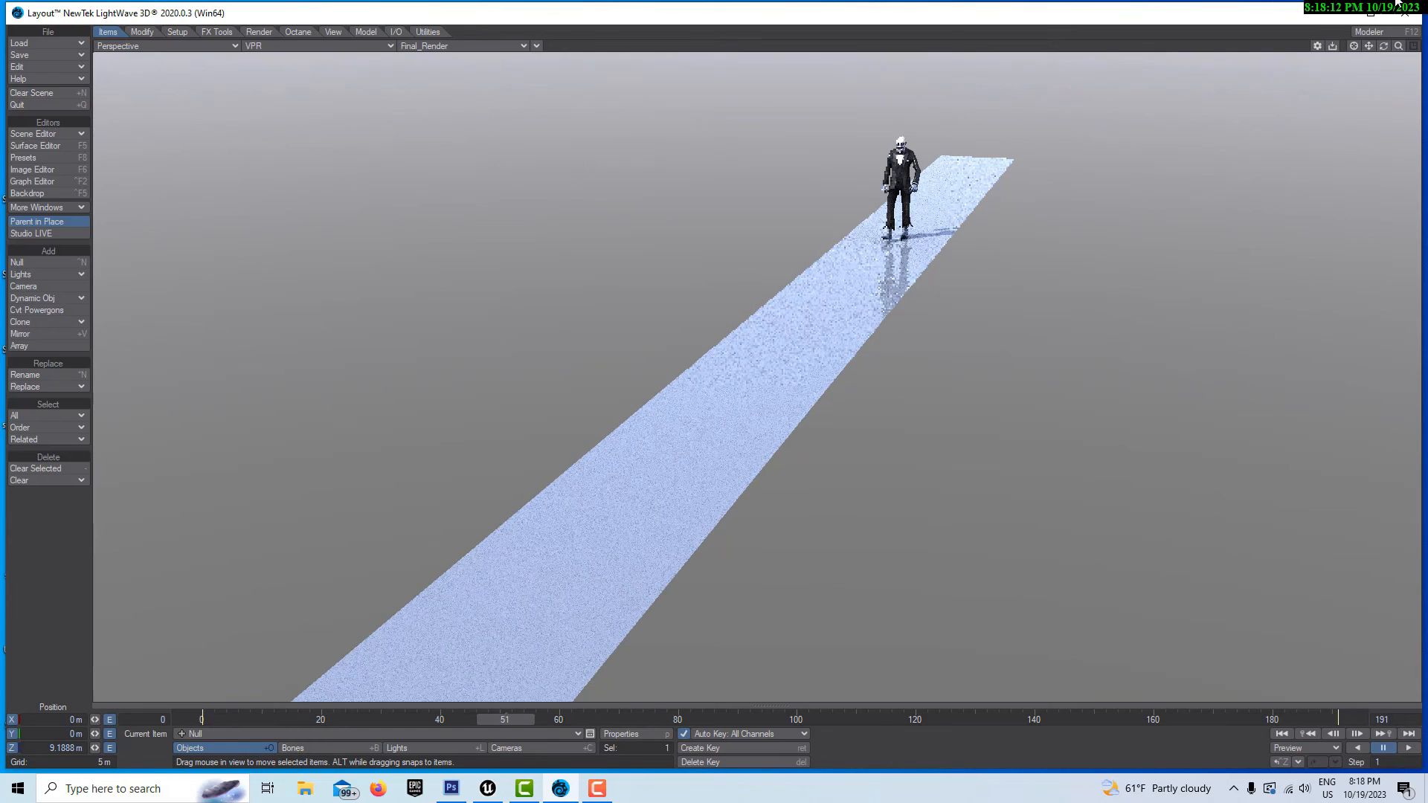
{"action": "left_click_drag", "start_coordinate": [1384, 47], "coordinate": [1355, 9]}
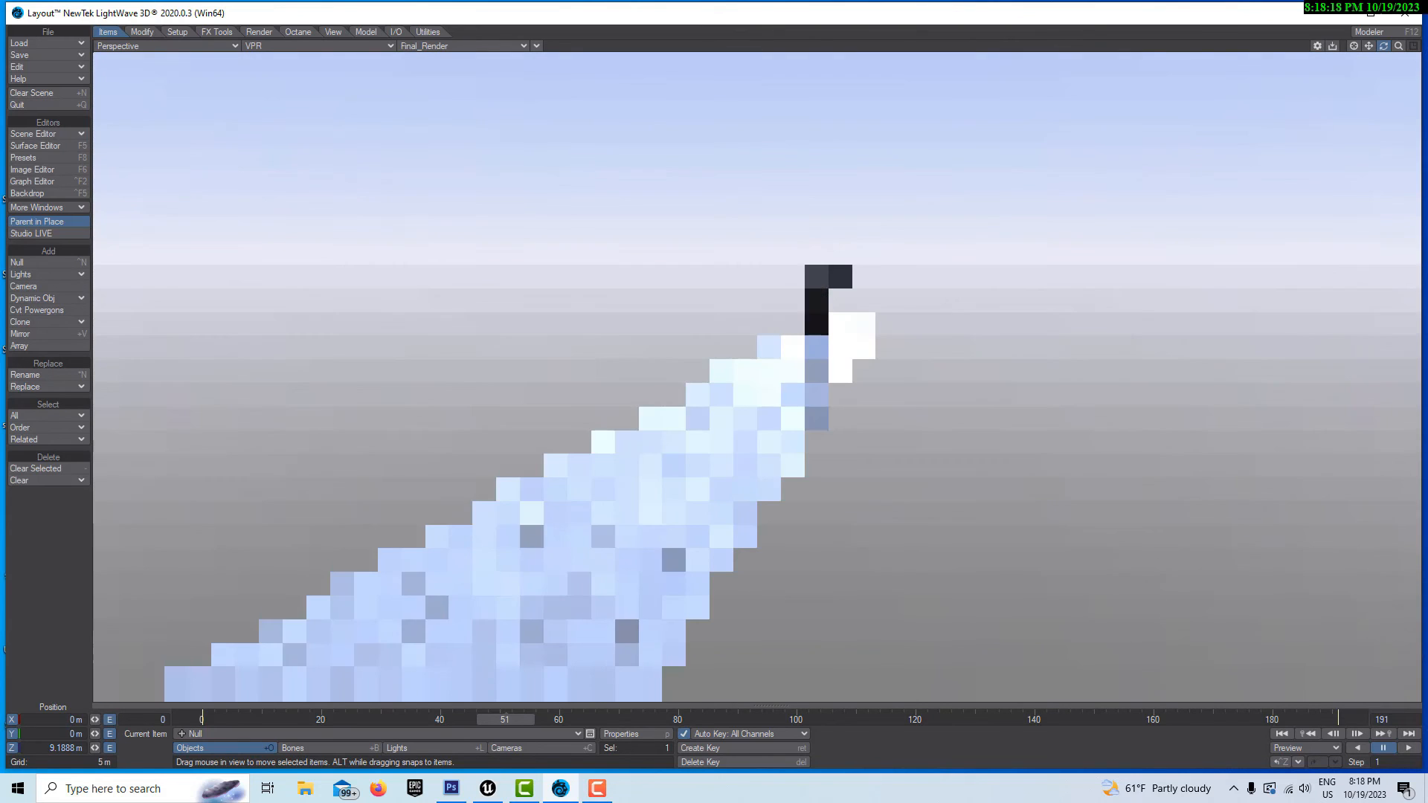
{"action": "left_click_drag", "start_coordinate": [1383, 46], "coordinate": [1386, 47]}
{"action": "left_click_drag", "start_coordinate": [1398, 46], "coordinate": [1407, 46]}
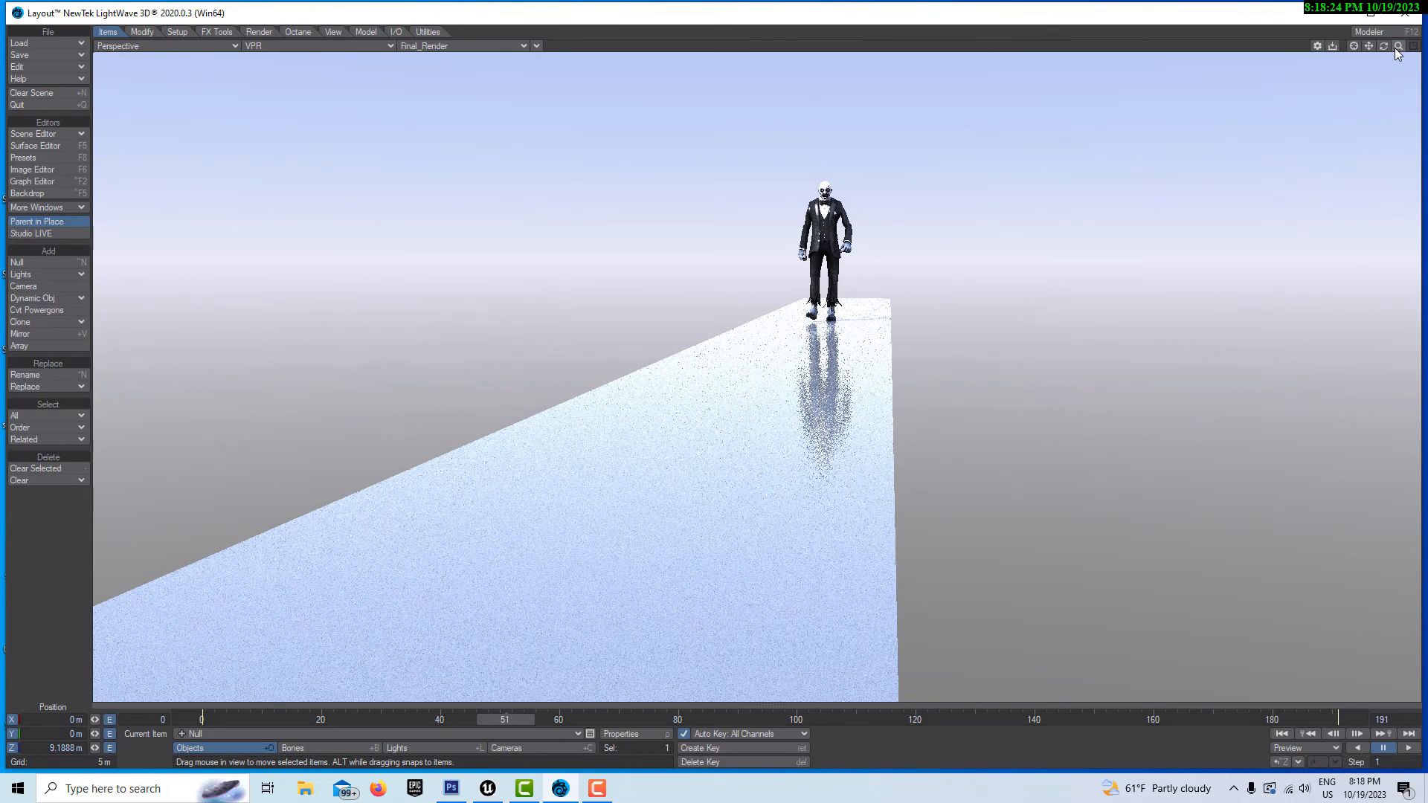
Step: Add a Physical Sky (Hosek-Wilkie) environment to the scene backdrop and disable the existing Backdrop entry
{"action": "left_click", "coordinate": [52, 193]}
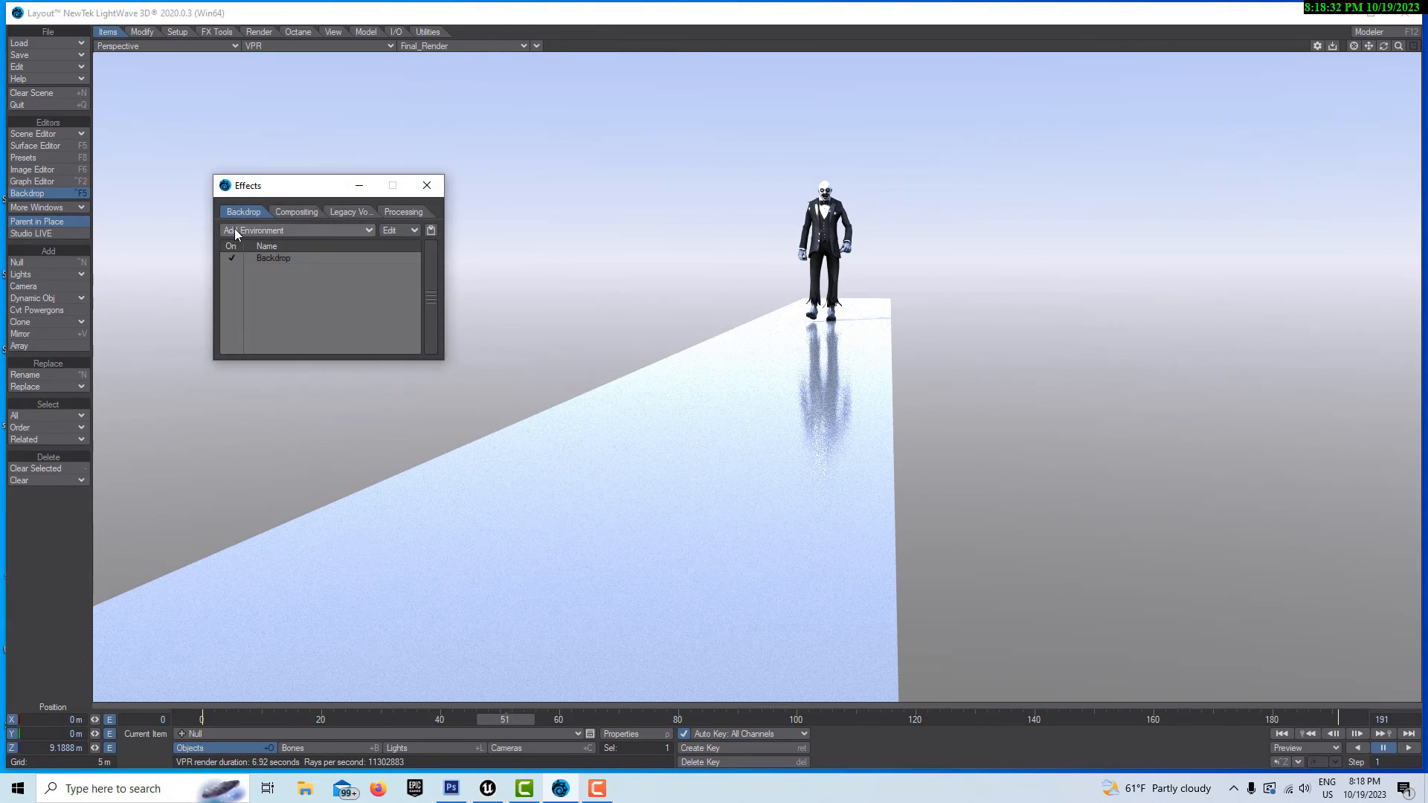
{"action": "left_click", "coordinate": [355, 223]}
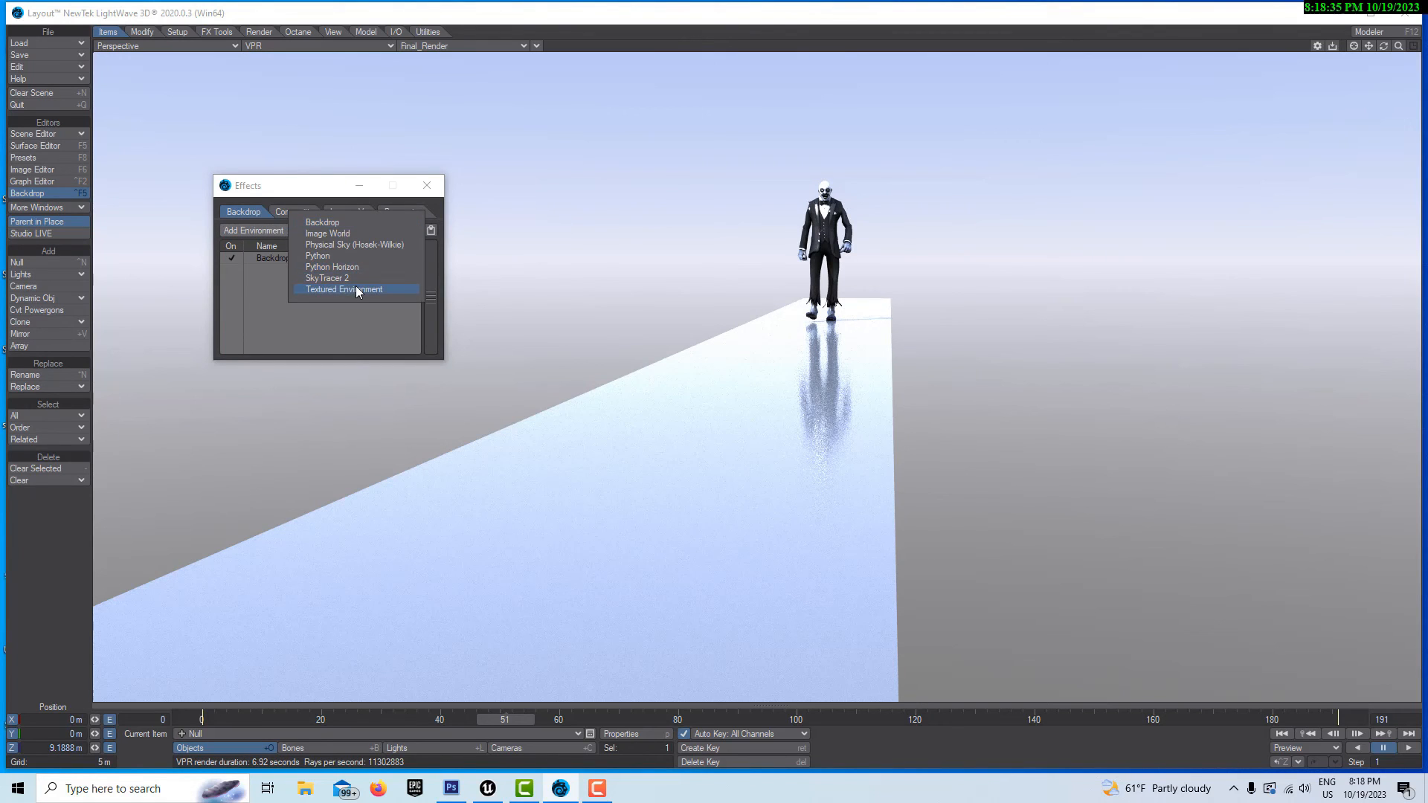
{"action": "left_click", "coordinate": [351, 244]}
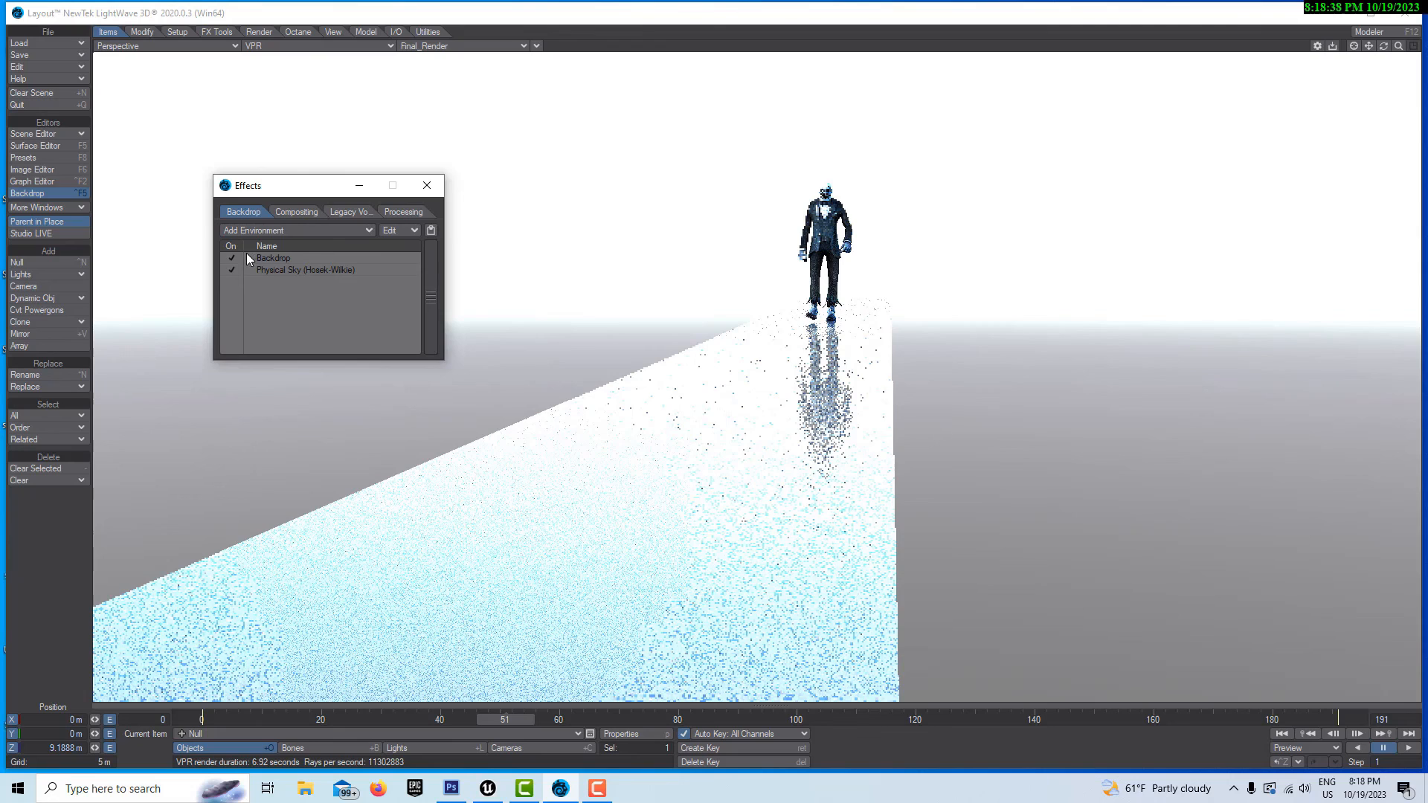
{"action": "left_click", "coordinate": [232, 258]}
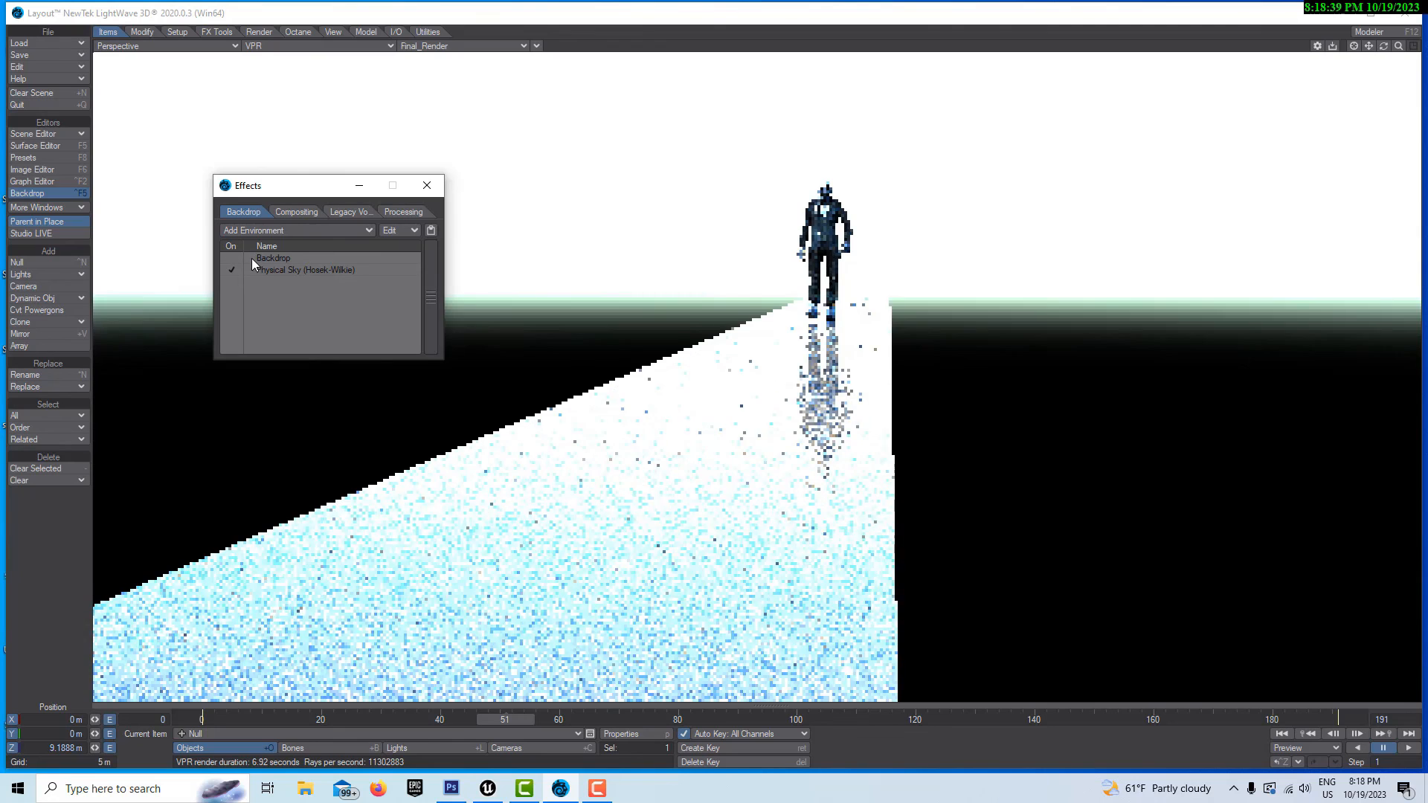
Step: Link the Physical Sky's Sol star to the EnvLight item and close the Effects window
{"action": "left_click", "coordinate": [294, 269]}
{"action": "left_click", "coordinate": [422, 591]}
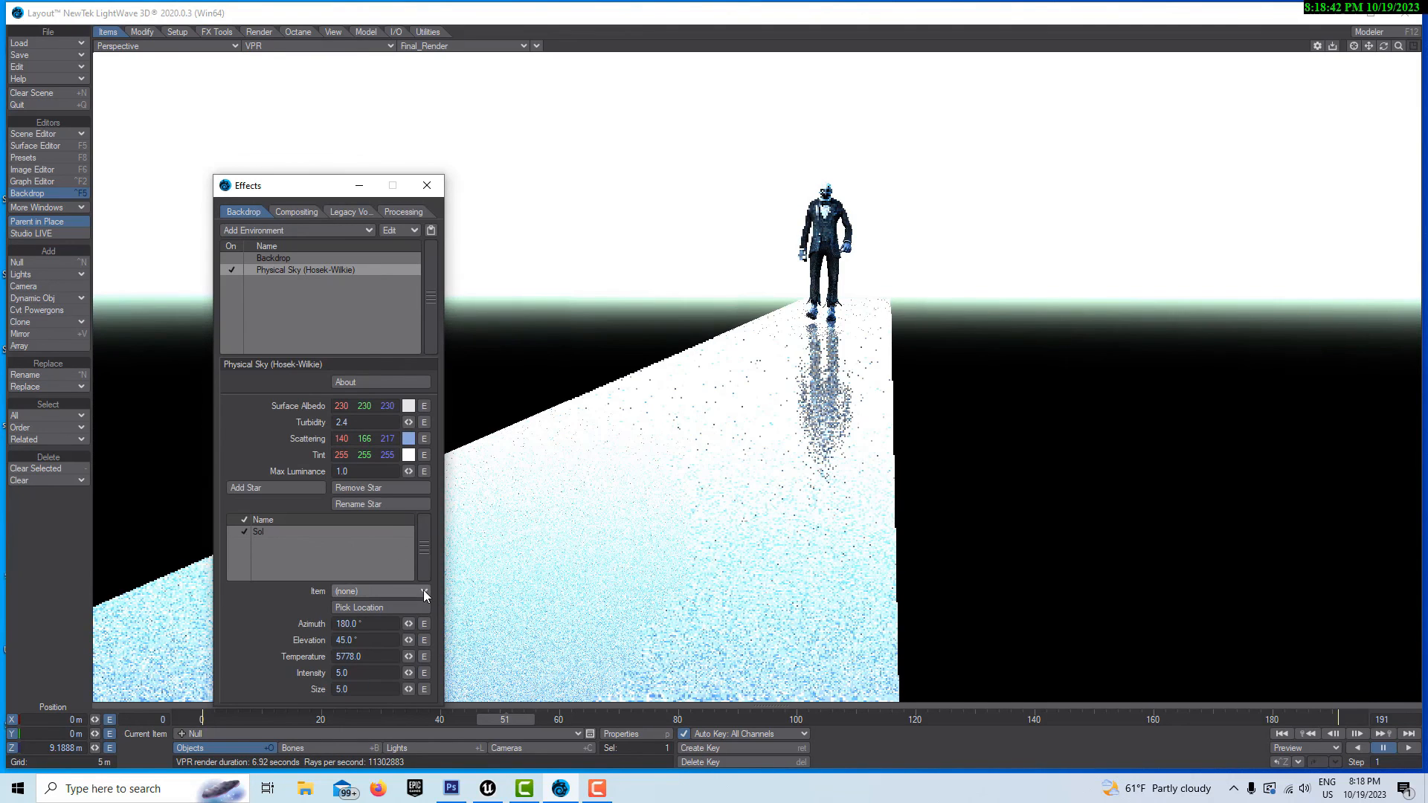
{"action": "left_click", "coordinate": [421, 611]}
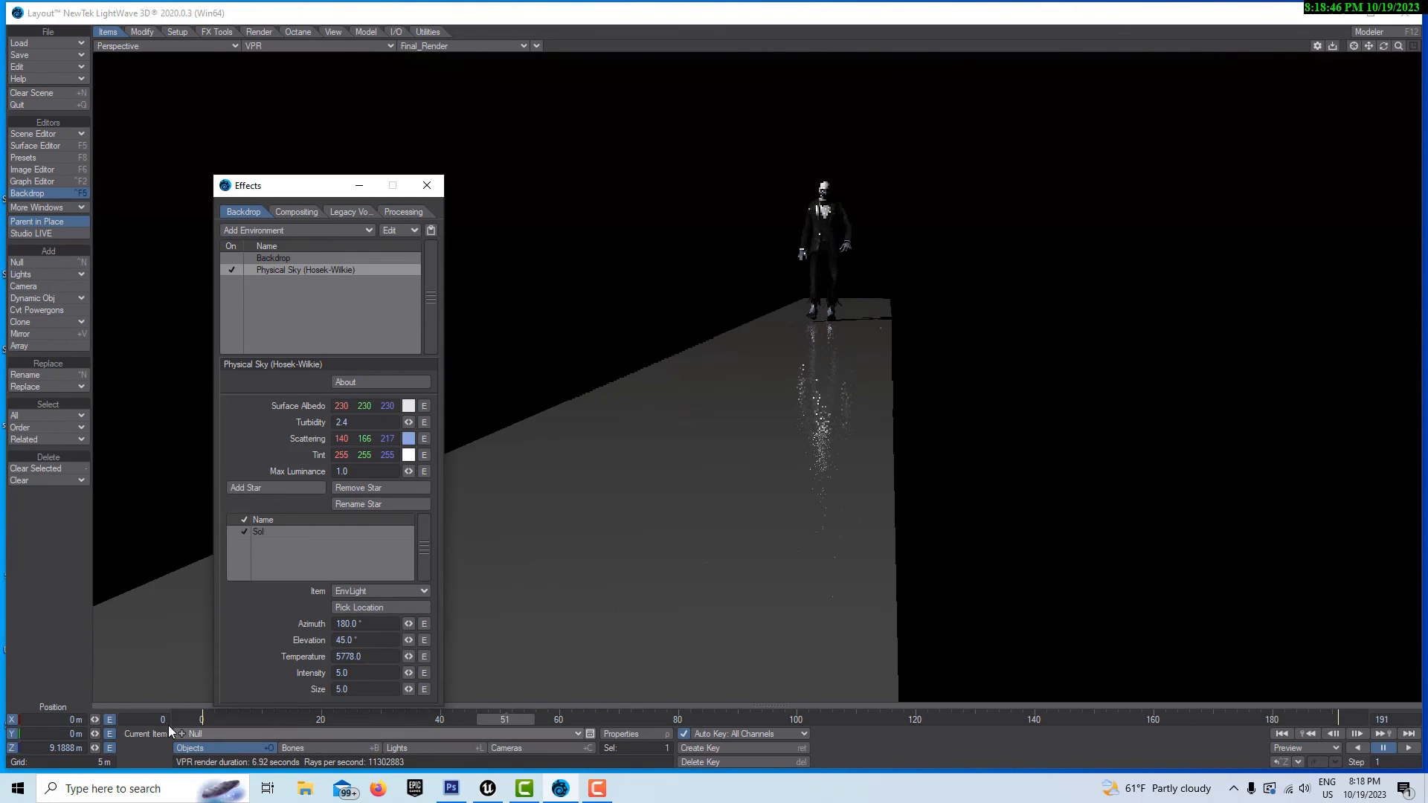
{"action": "left_click", "coordinate": [428, 186]}
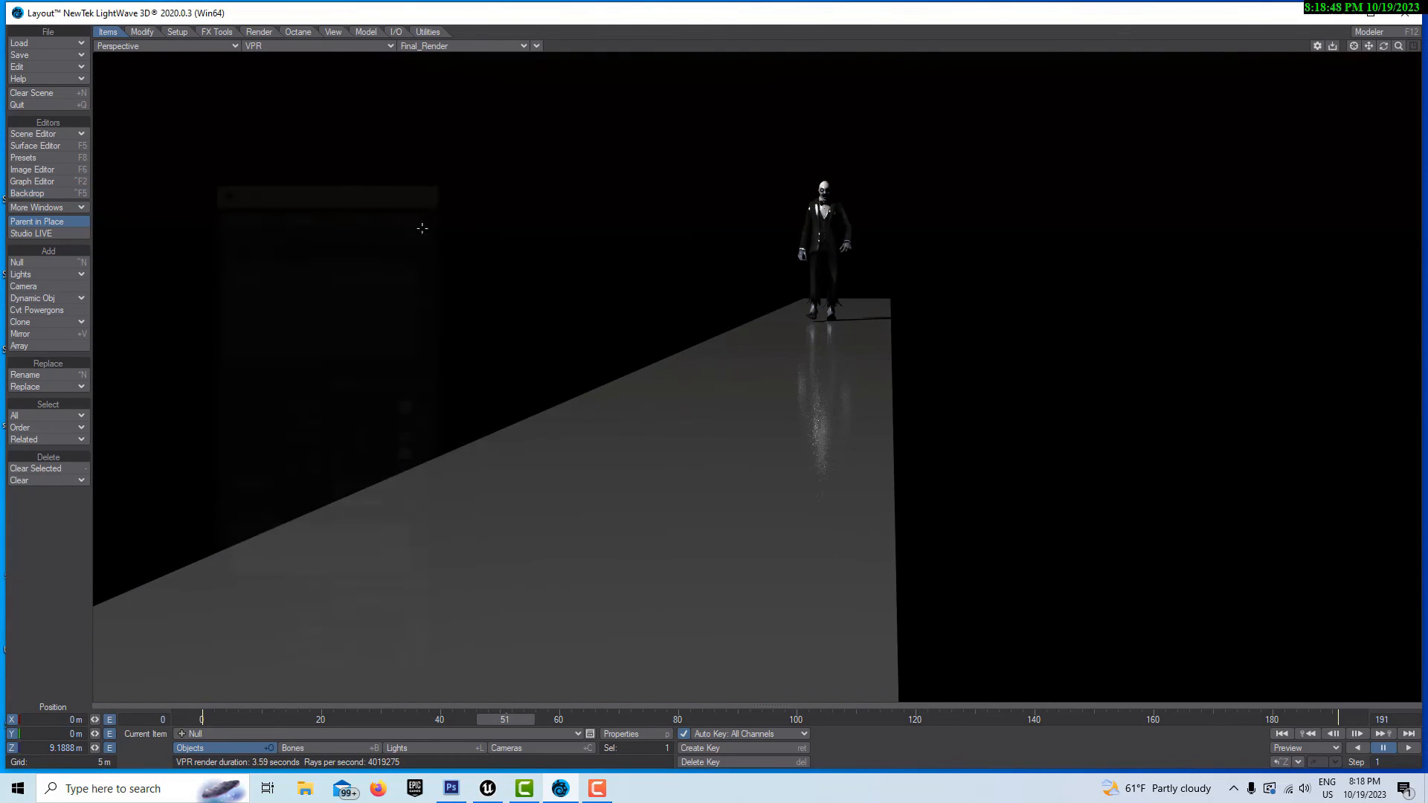
Step: Rotate the EnvLight to about 65° heading and 10.3° pitch
{"action": "left_click", "coordinate": [408, 748]}
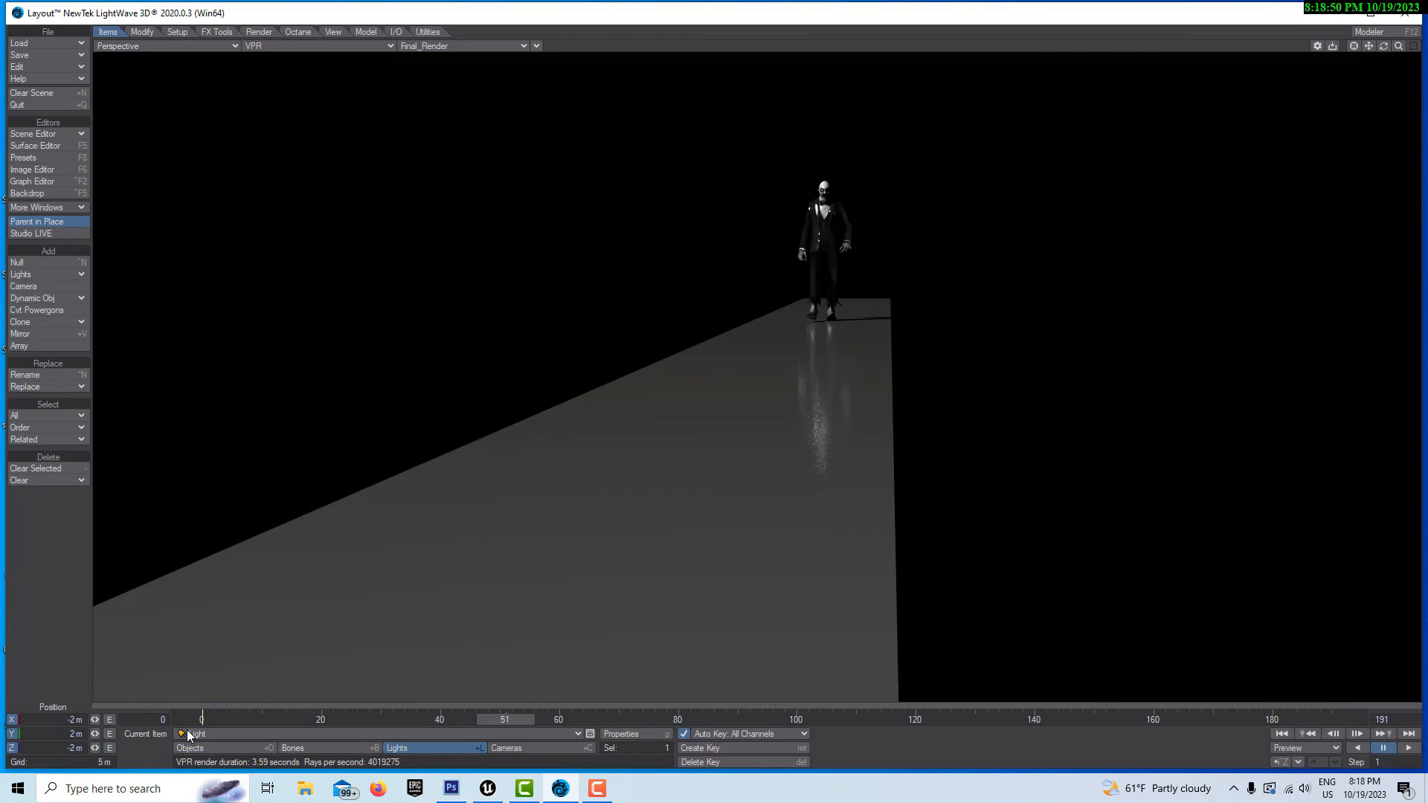
{"action": "left_click", "coordinate": [551, 734]}
{"action": "left_click", "coordinate": [552, 740]}
{"action": "key", "text": "y"}
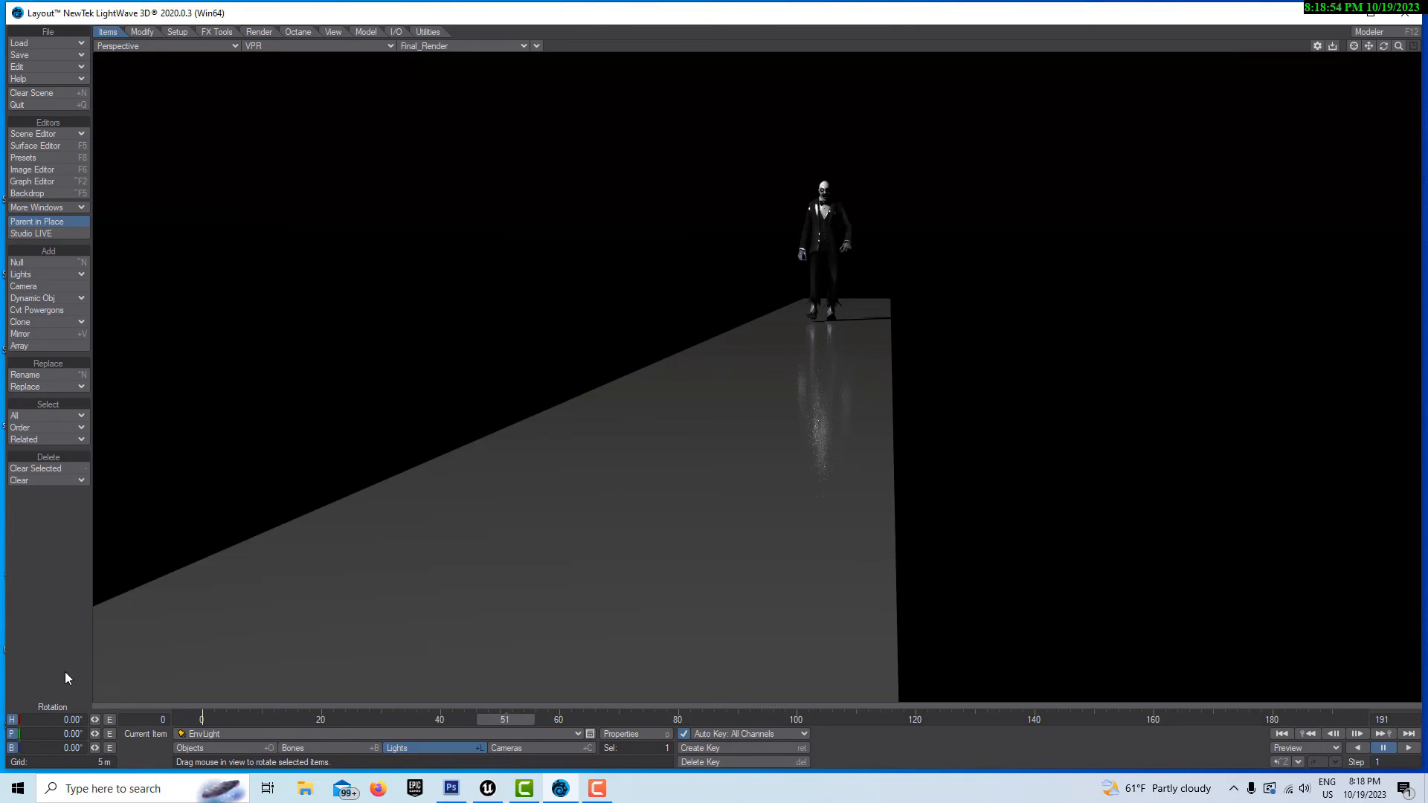
{"action": "left_click_drag", "start_coordinate": [95, 734], "coordinate": [190, 720]}
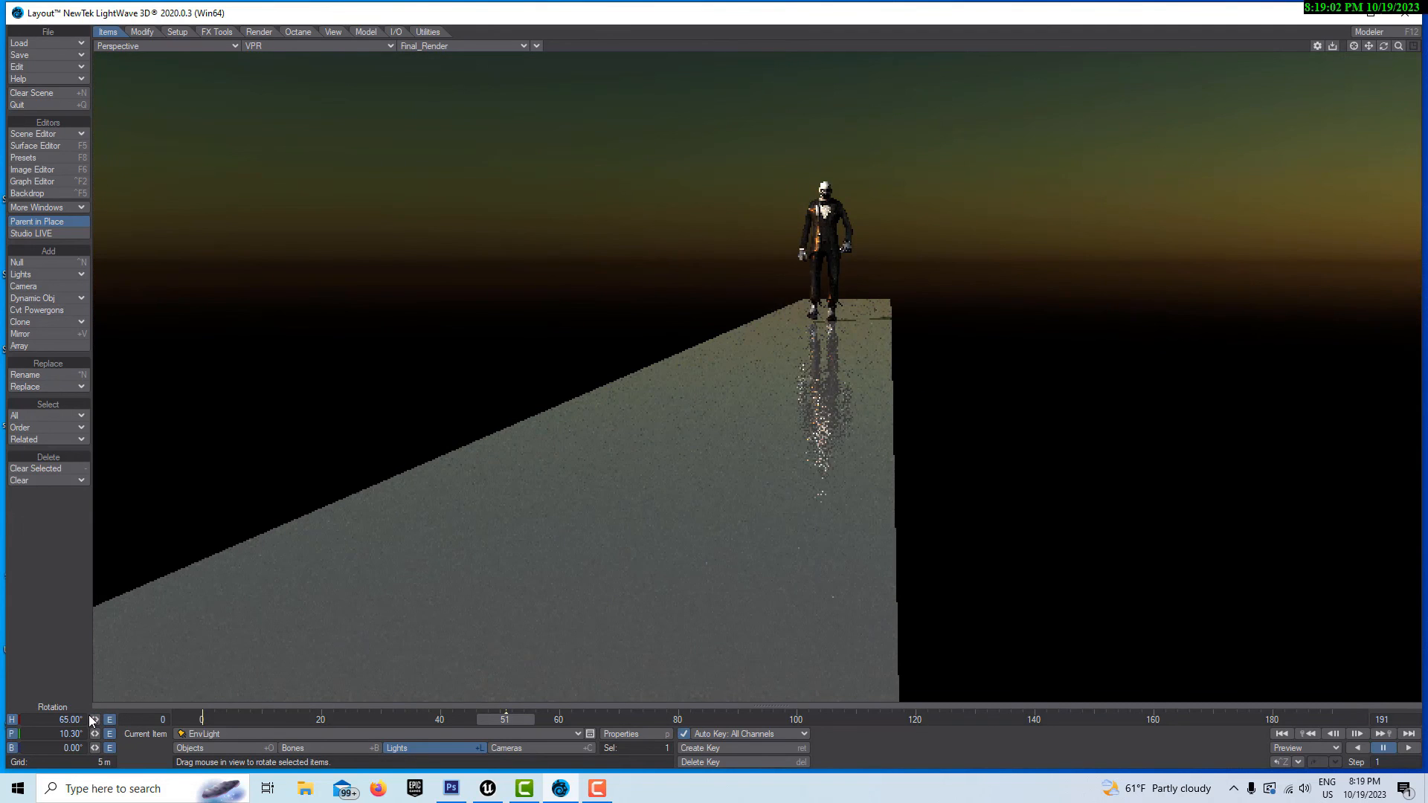